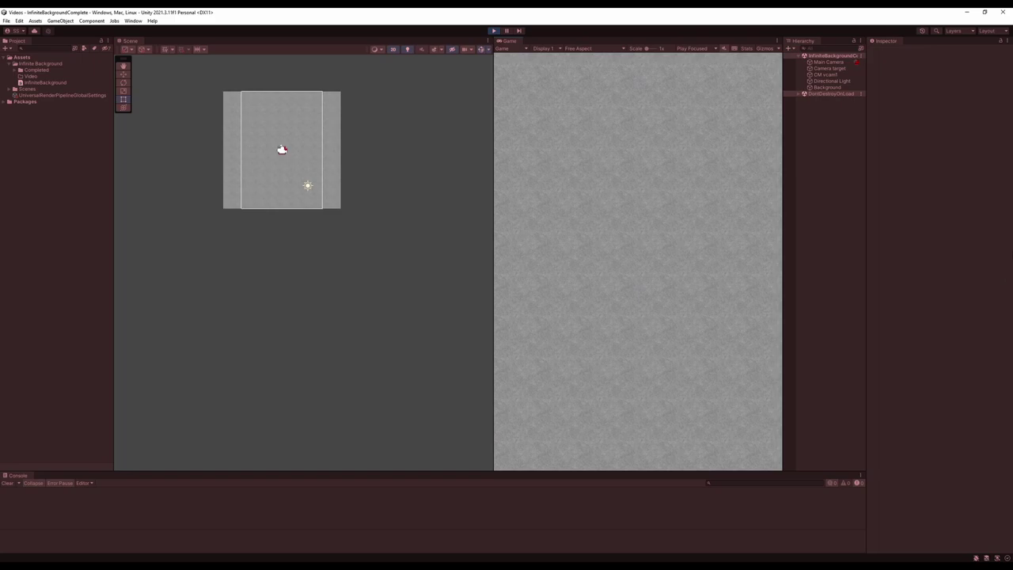
Stop play mode, then create a scene named Video in the Video folder and open it.
click(494, 30)
click(32, 71)
click(29, 76)
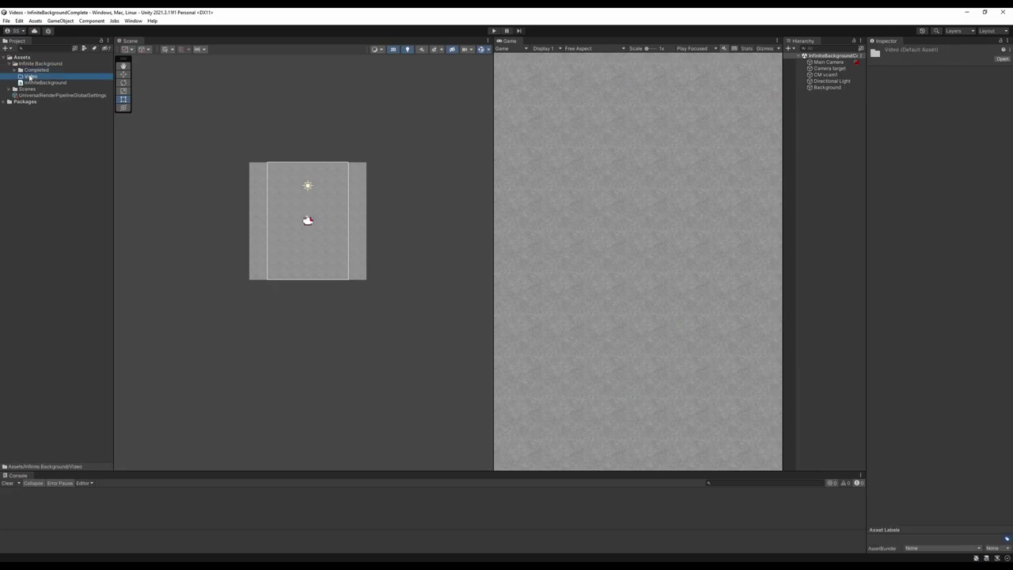
right_click(29, 76)
mouse_move(79, 82)
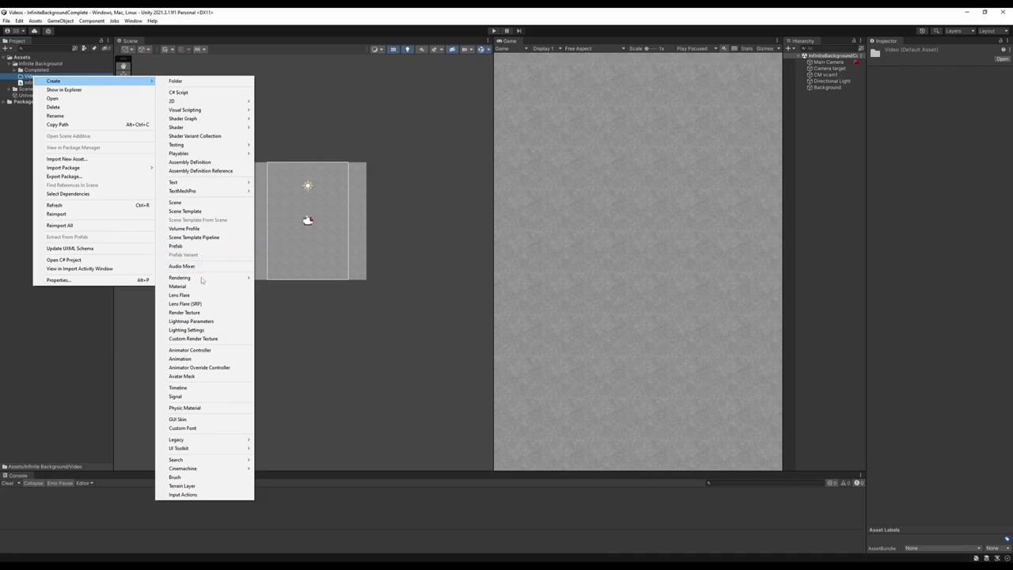
click(196, 204)
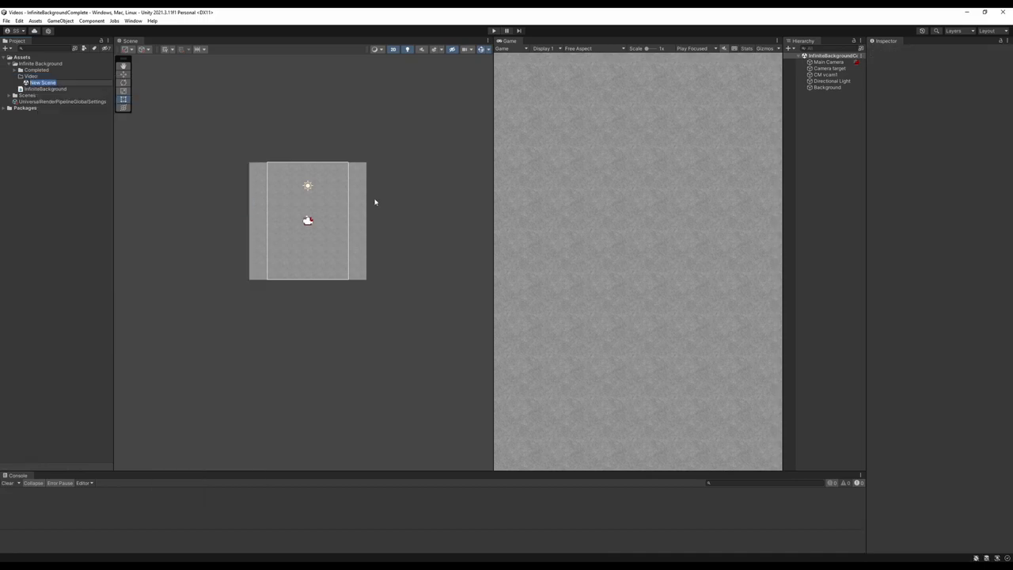
text(Video)
key(Return)
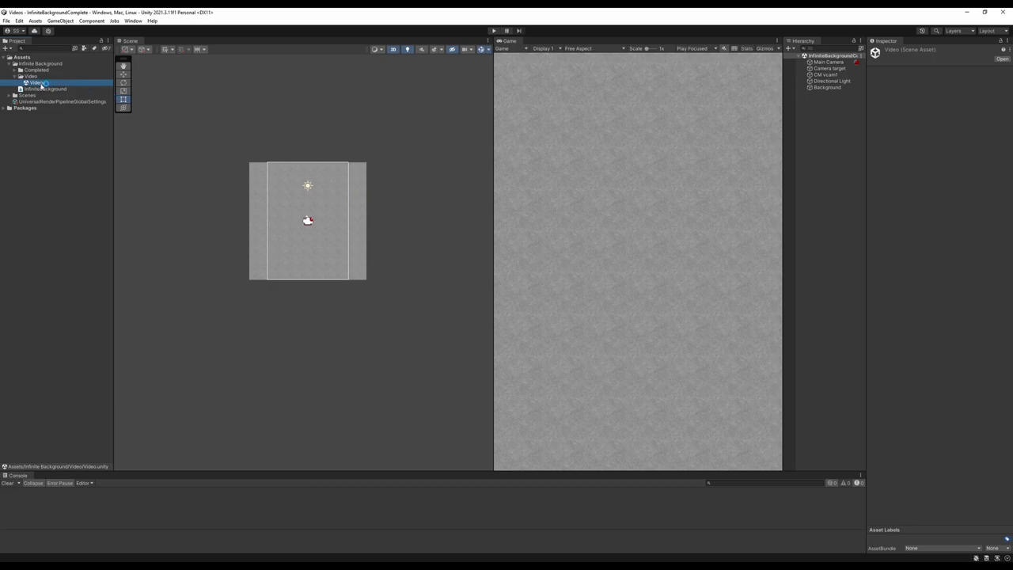
key(Return)
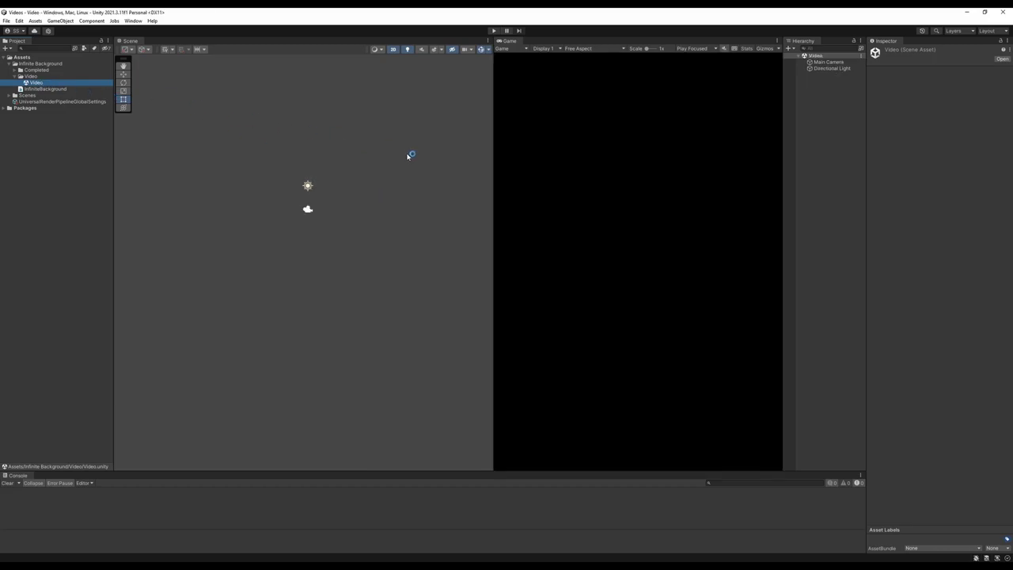
click(235, 216)
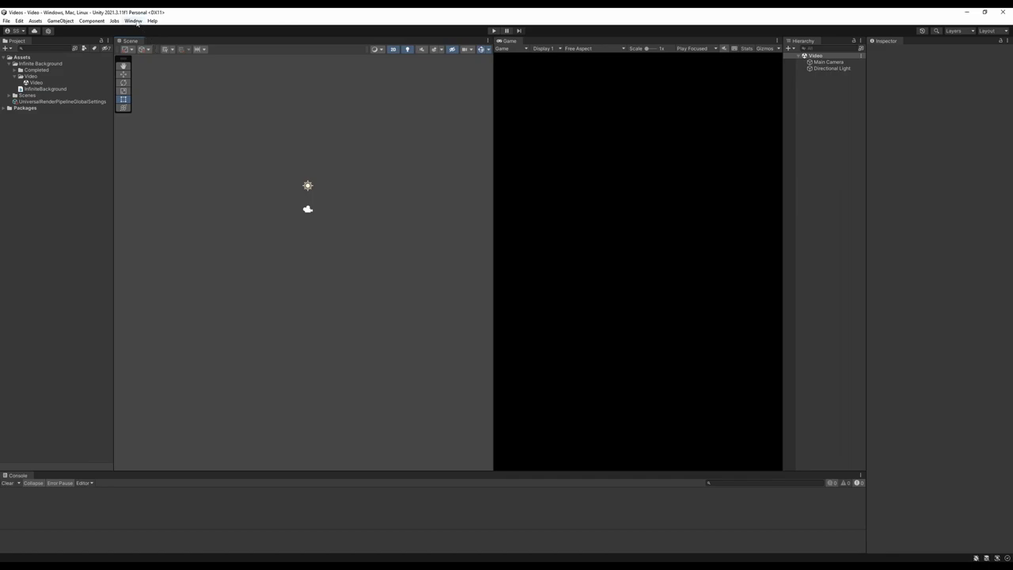
Look up the Universal RP package in the Unity Registry to check whether it is installed.
click(134, 21)
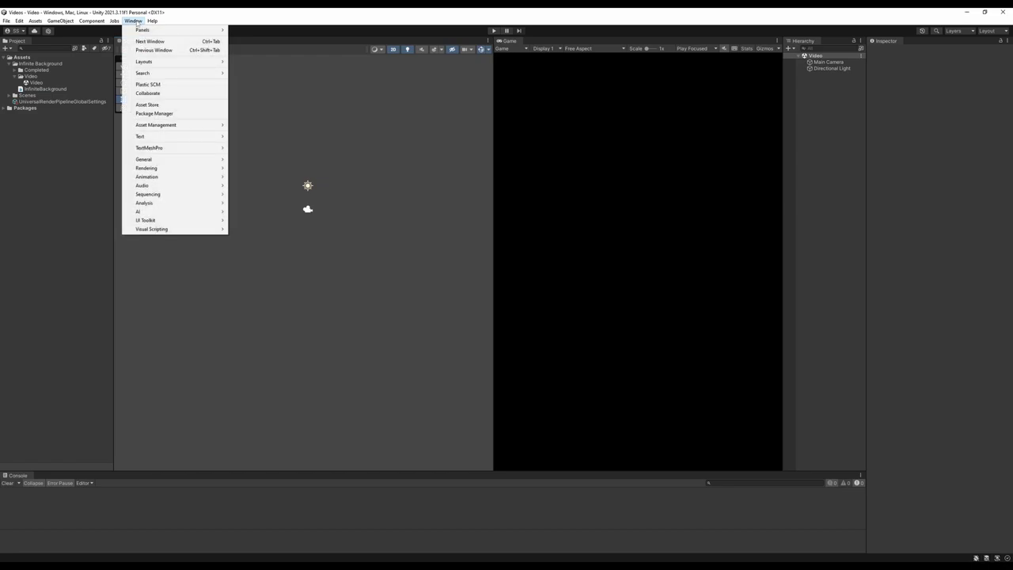
click(158, 114)
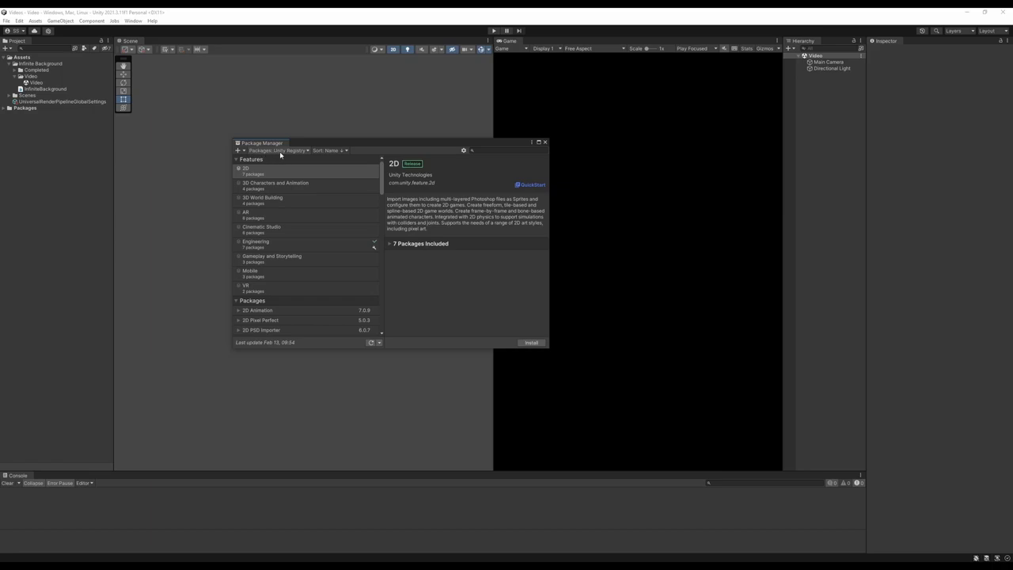
click(481, 151)
text(unit)
text(er)
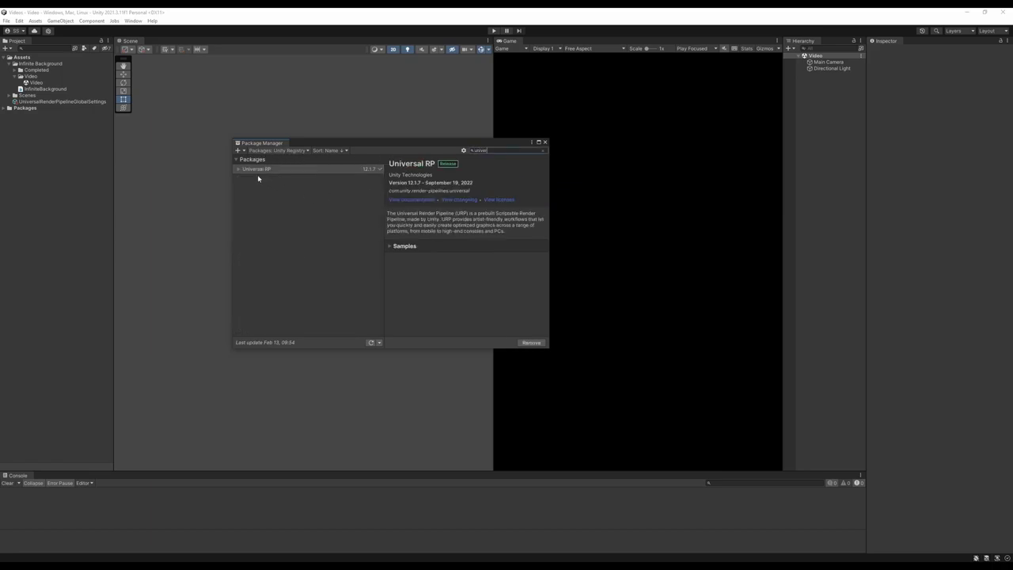
click(323, 170)
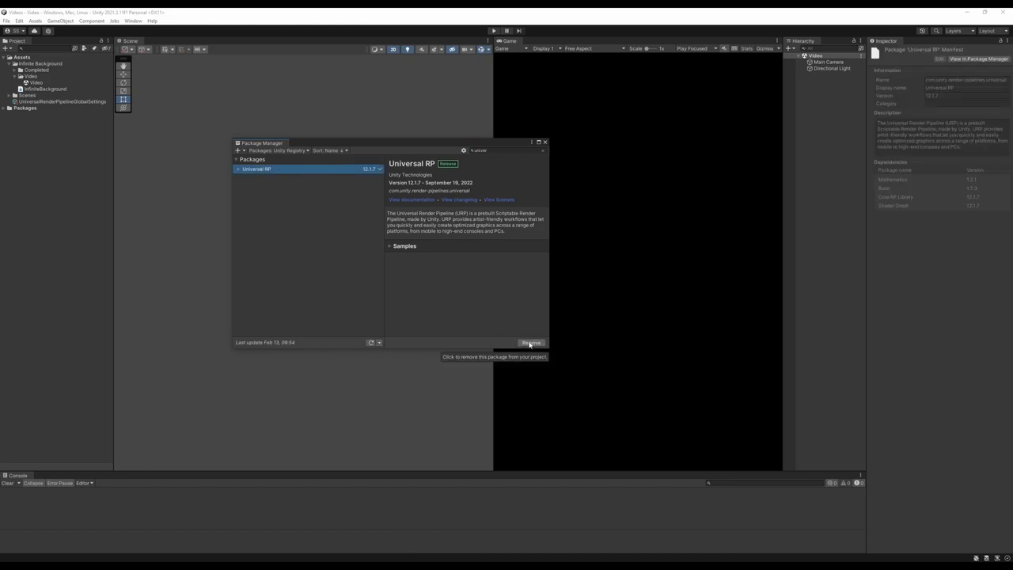
click(545, 142)
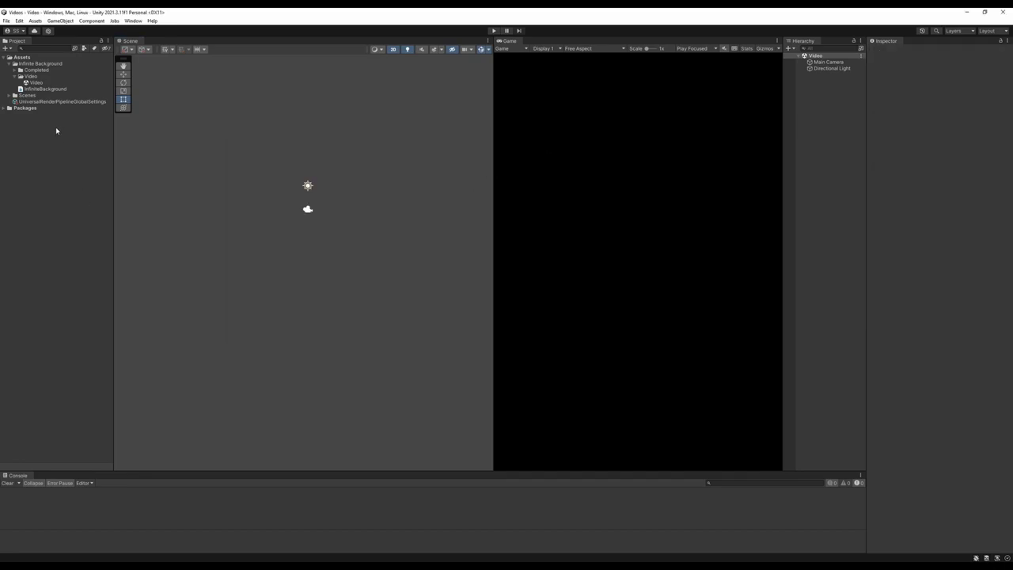
Open the Graphics project settings to check the assigned Scriptable Render Pipeline asset.
click(20, 21)
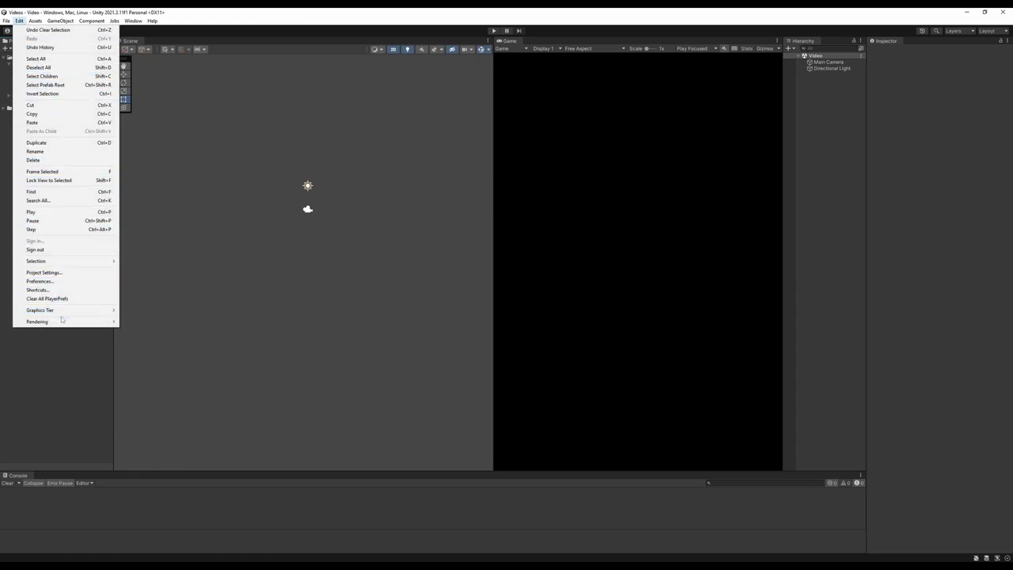
mouse_move(62, 320)
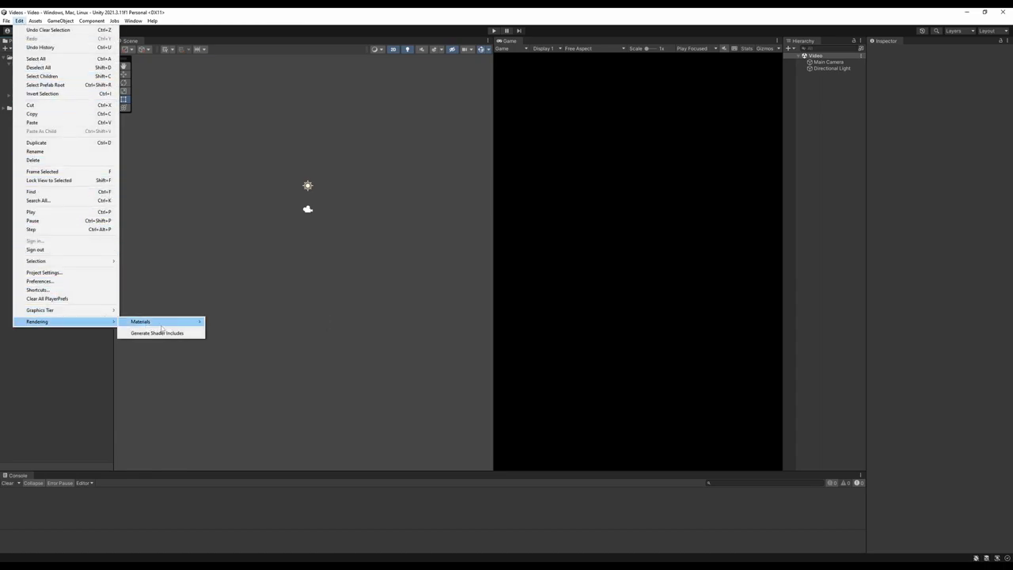
mouse_move(162, 324)
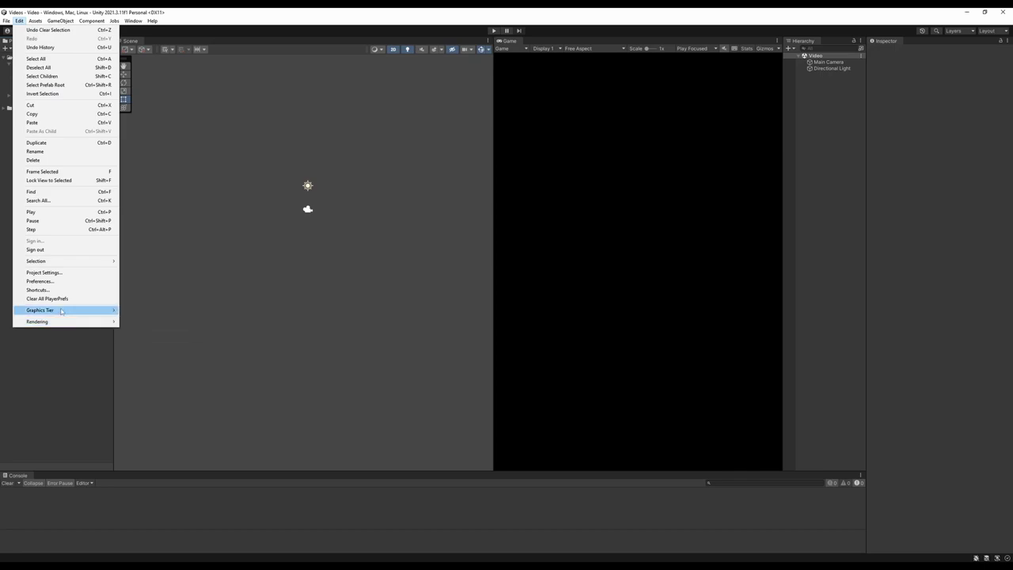
click(56, 276)
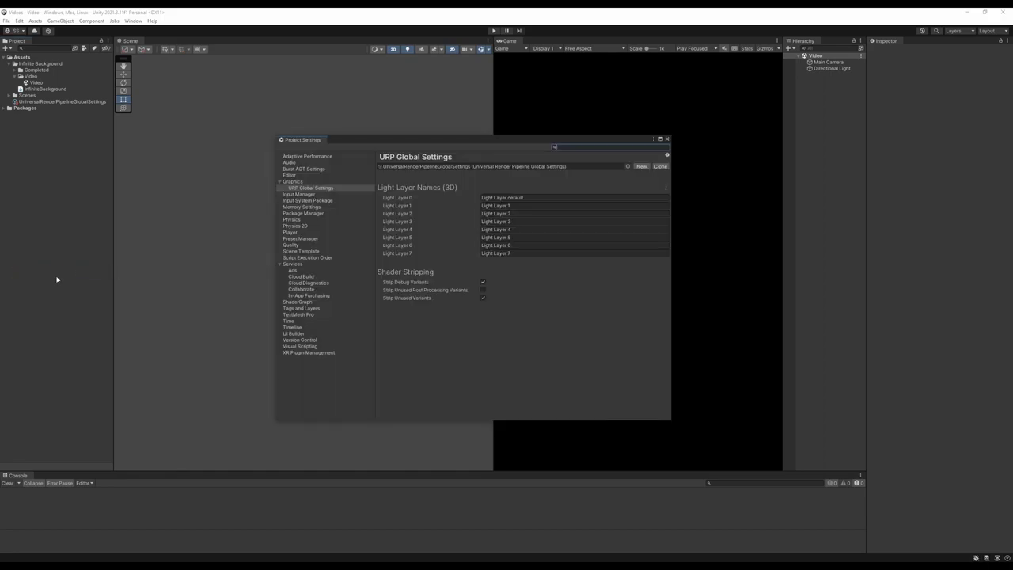
click(292, 182)
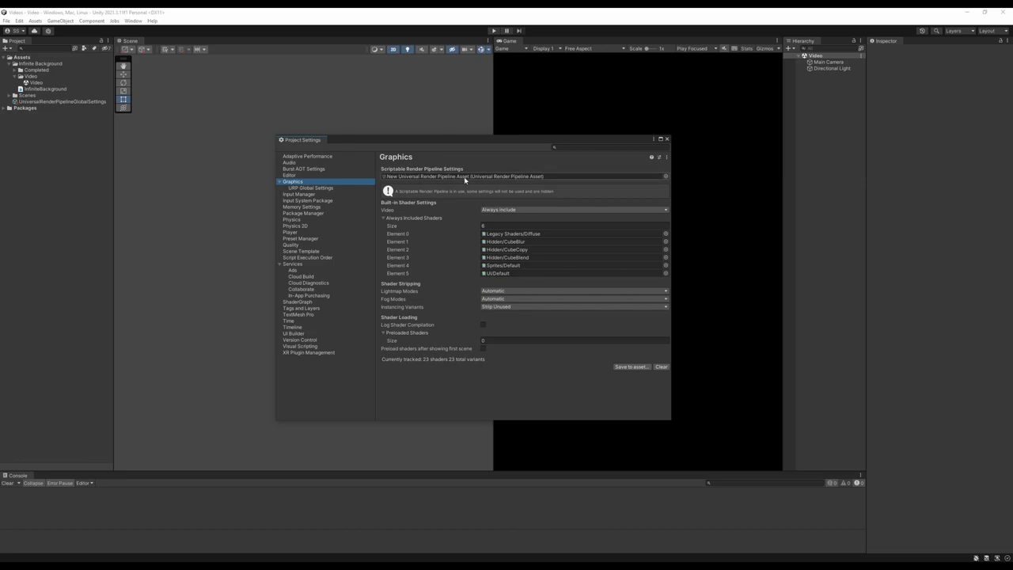
Create a URP asset with the 2D Renderer in the Assets folder, keeping its default name.
right_click(41, 142)
mouse_move(71, 147)
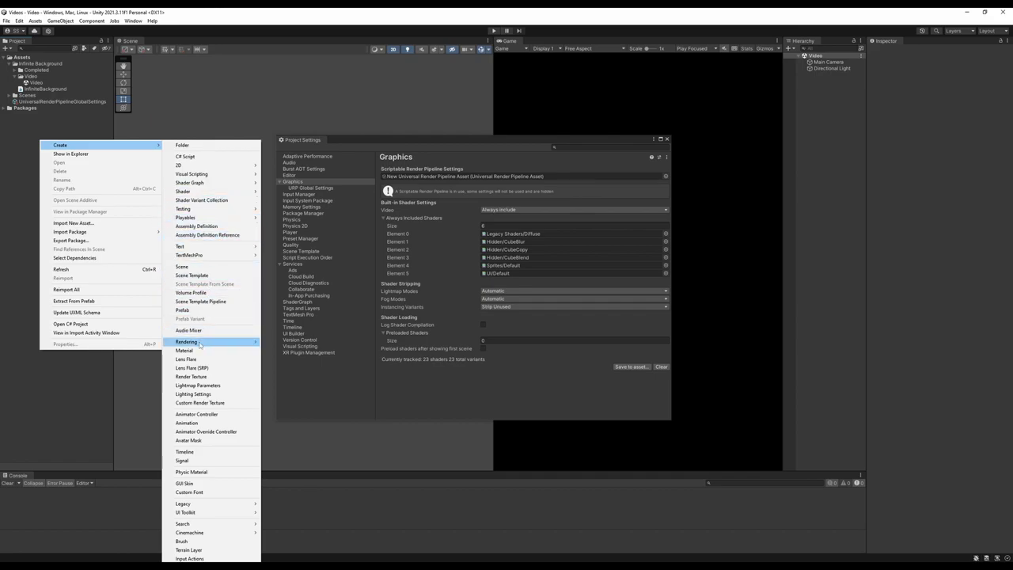
mouse_move(200, 343)
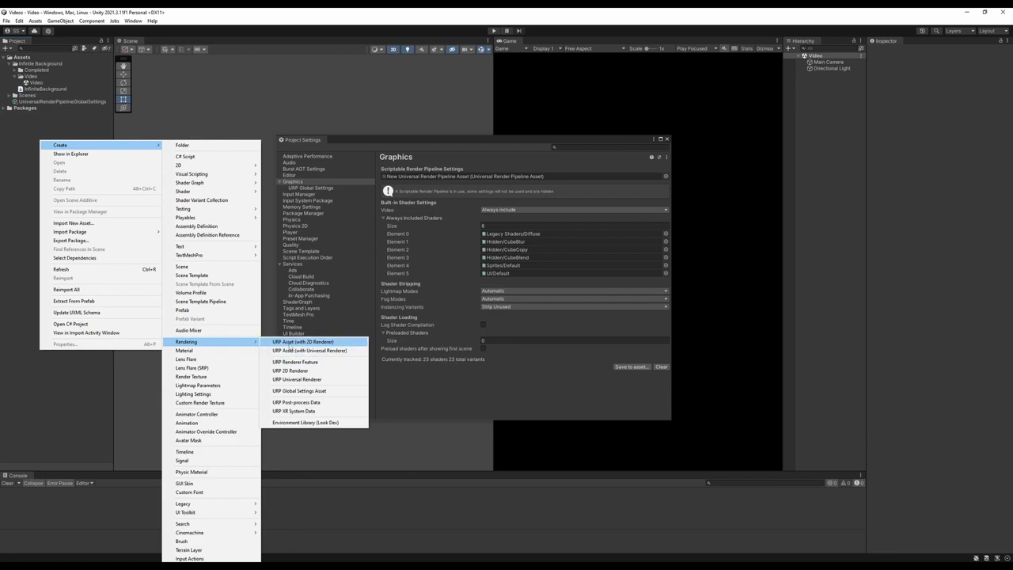
click(294, 350)
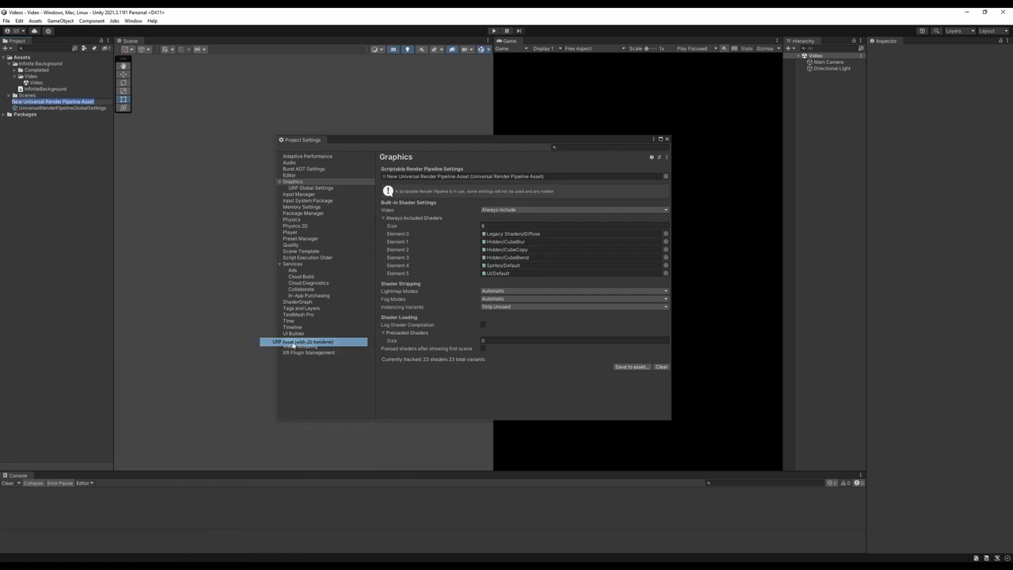
click(42, 167)
Delete the new Universal Render Pipeline asset and its renderer asset from the Assets folder.
click(70, 102)
click(73, 107)
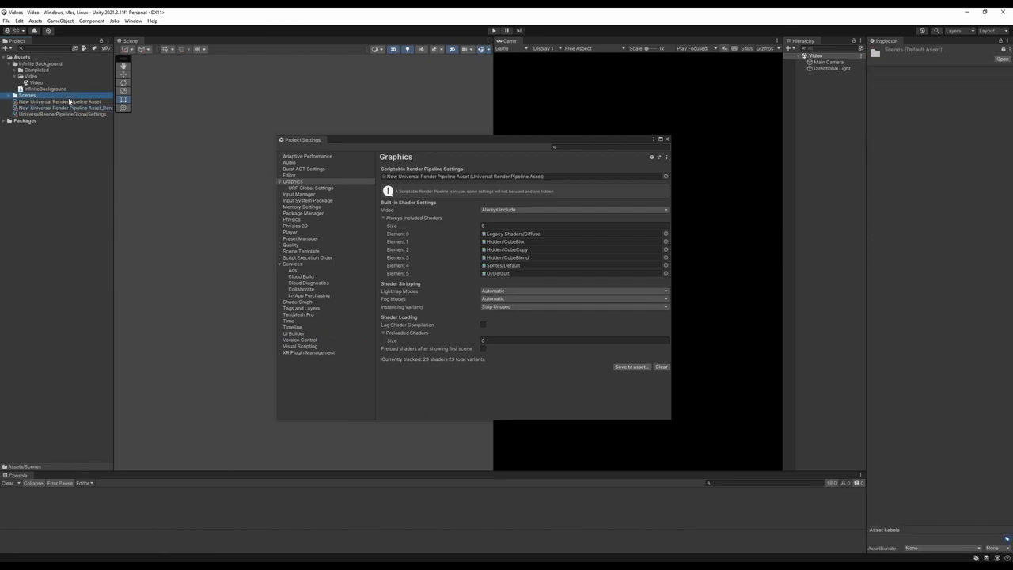
click(75, 103)
shift+click(77, 108)
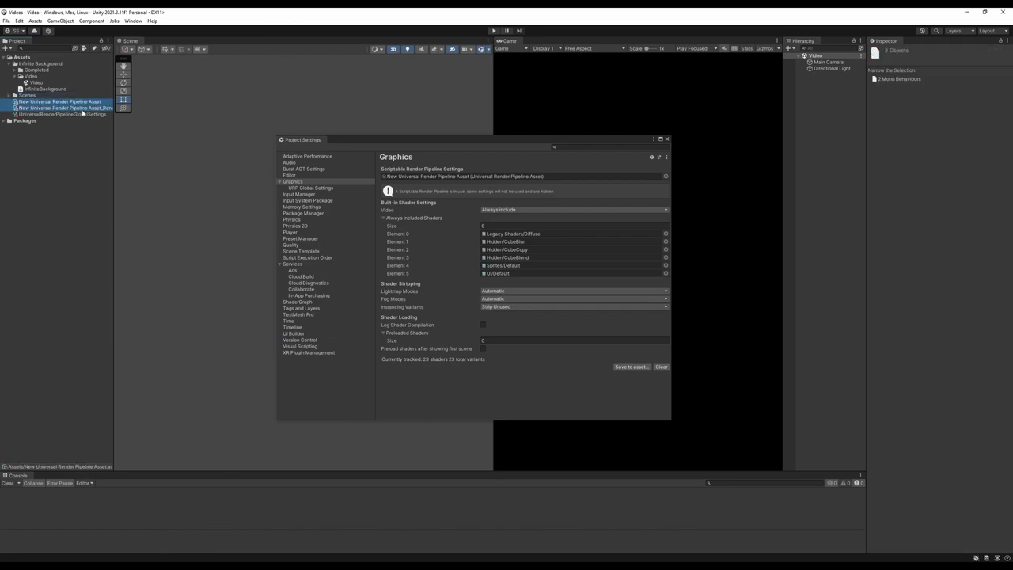
key(Delete)
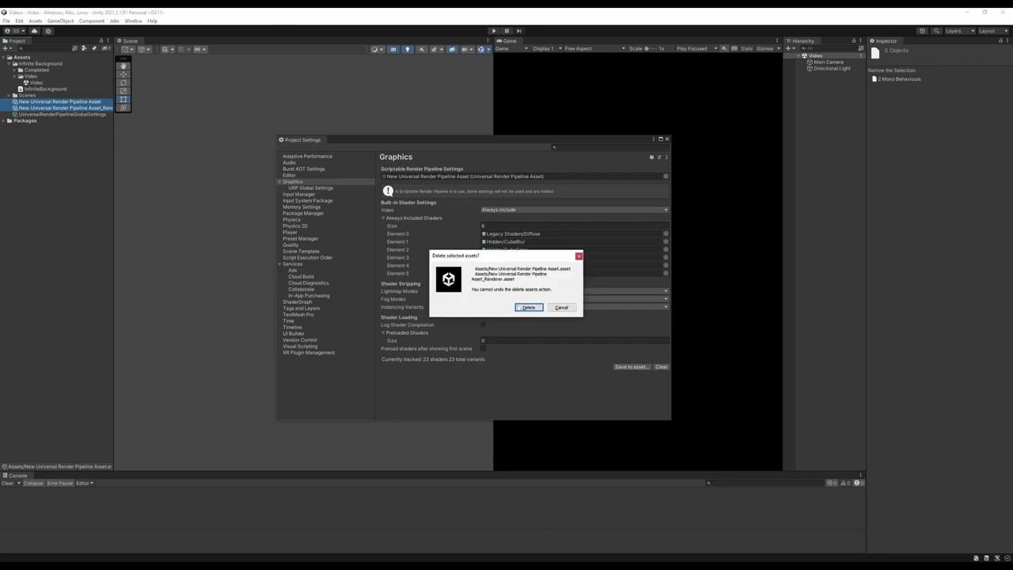
click(529, 308)
Check which assets can be chosen for the Scriptable Render Pipeline setting, and view the URP Global Settings.
click(666, 176)
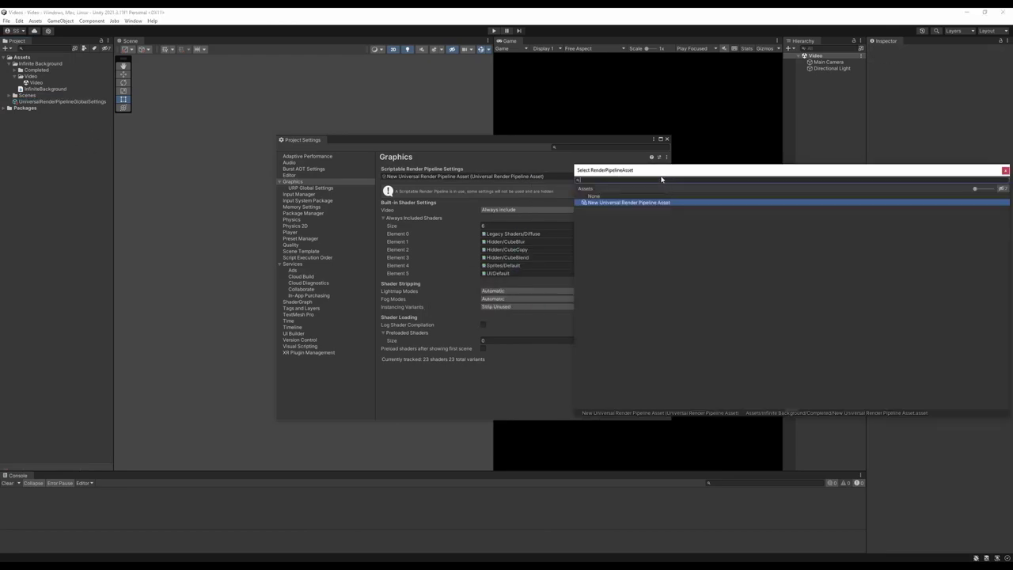
double_click(527, 178)
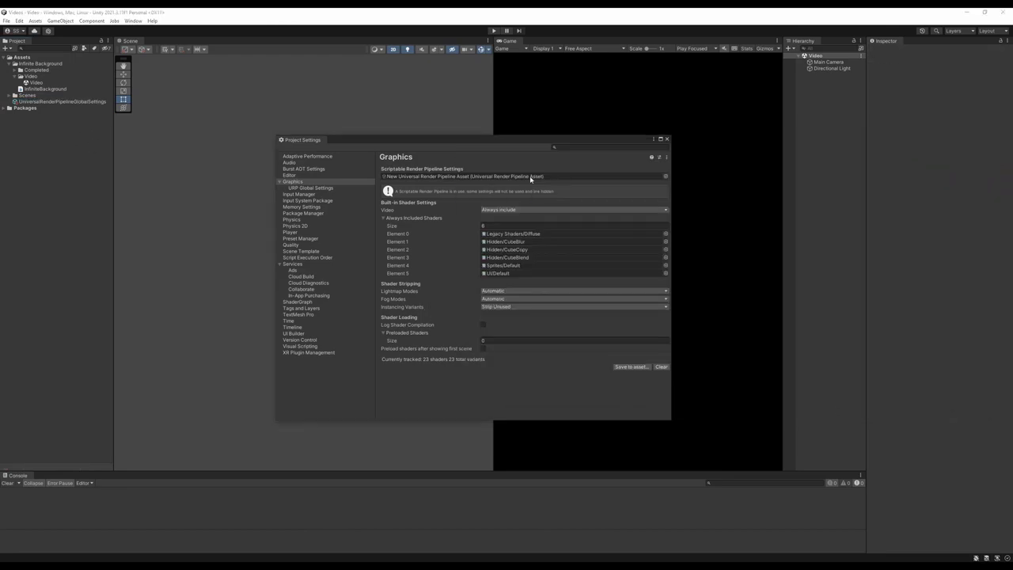
click(55, 101)
click(329, 188)
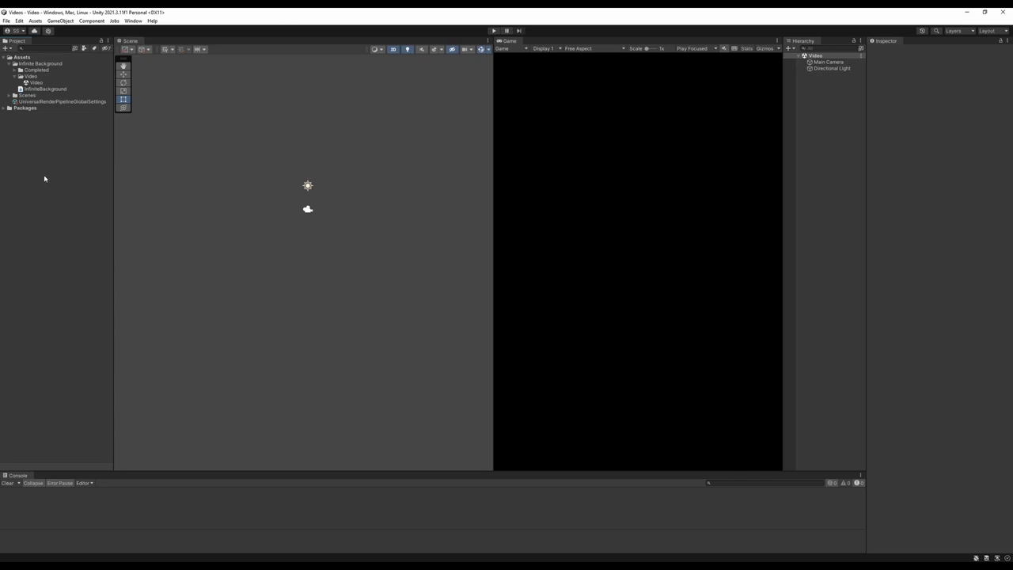
Look up the Cinemachine package in the Unity Registry to check whether it is installed.
click(134, 21)
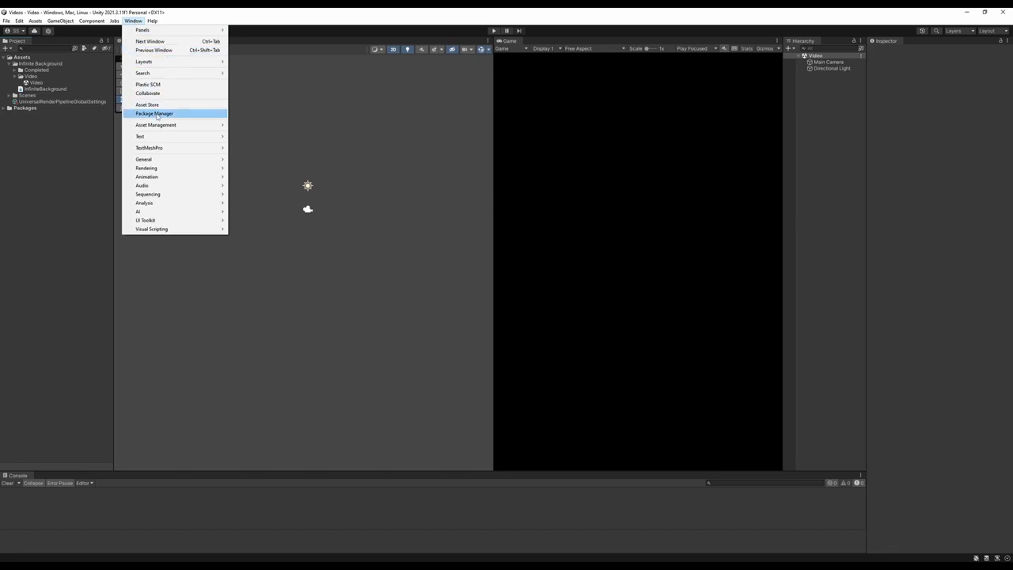
click(154, 113)
click(492, 151)
text(cinem)
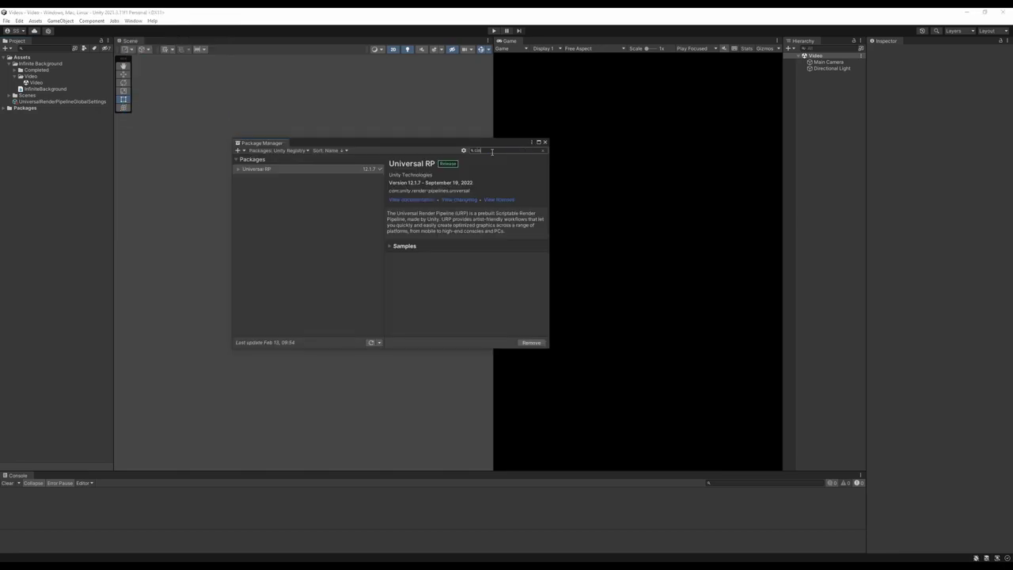
click(259, 195)
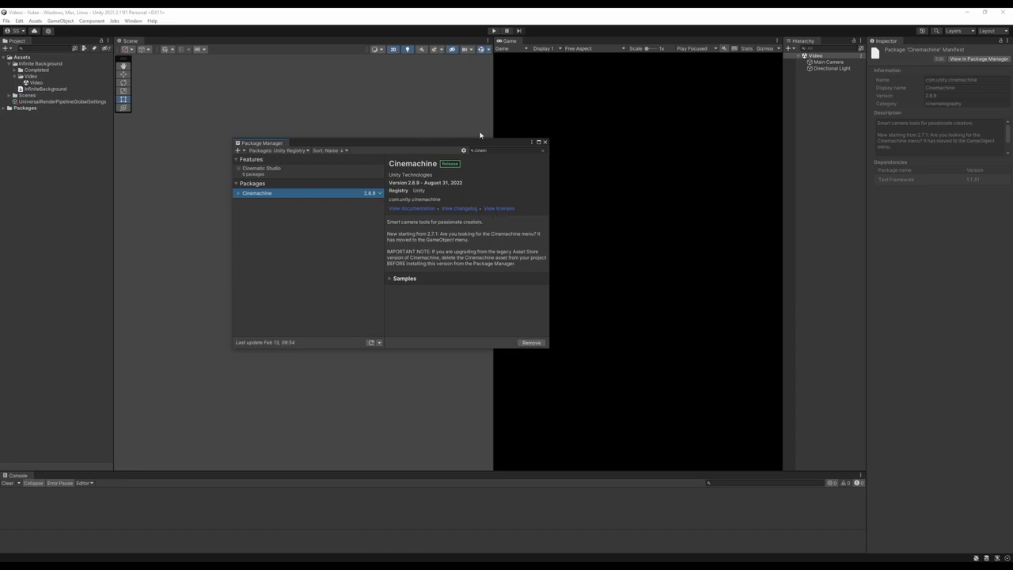
click(545, 141)
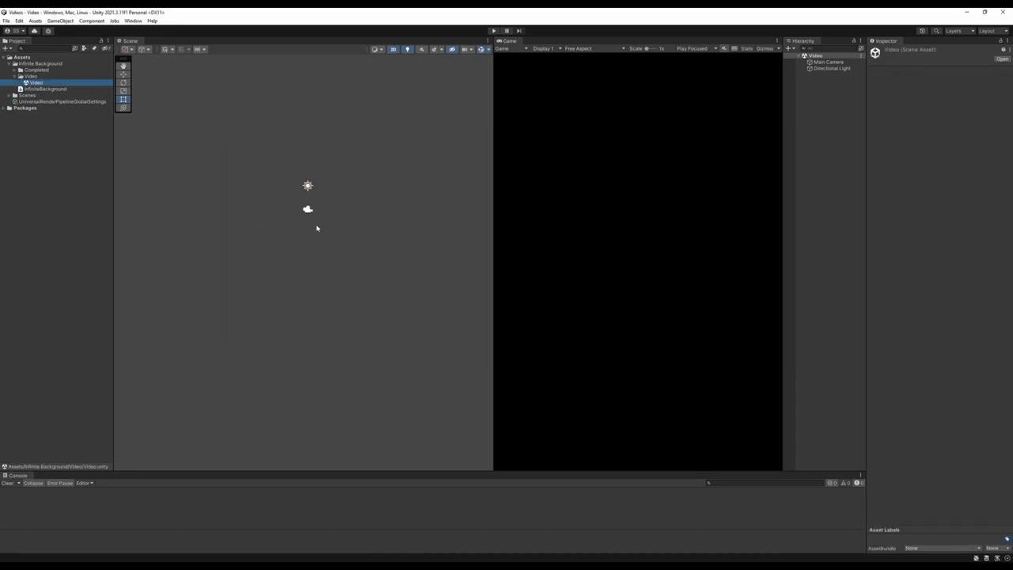
Create an empty game object named Background in the Video scene.
right_click(844, 114)
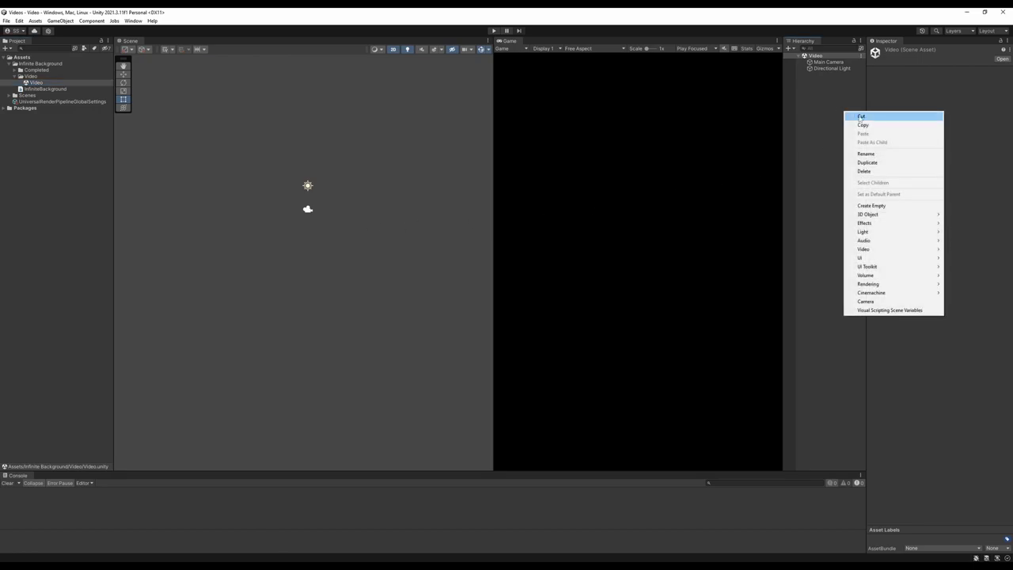
click(885, 205)
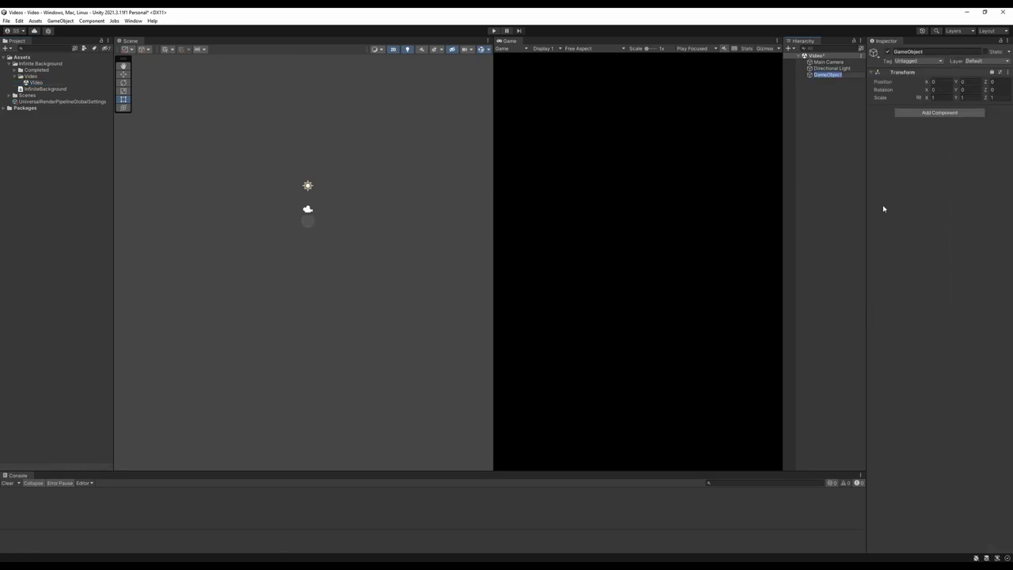
text(Background)
key(Return)
Add a Sprite Renderer to the Background object and assign it the albedo sprite from the Completed folder.
click(912, 116)
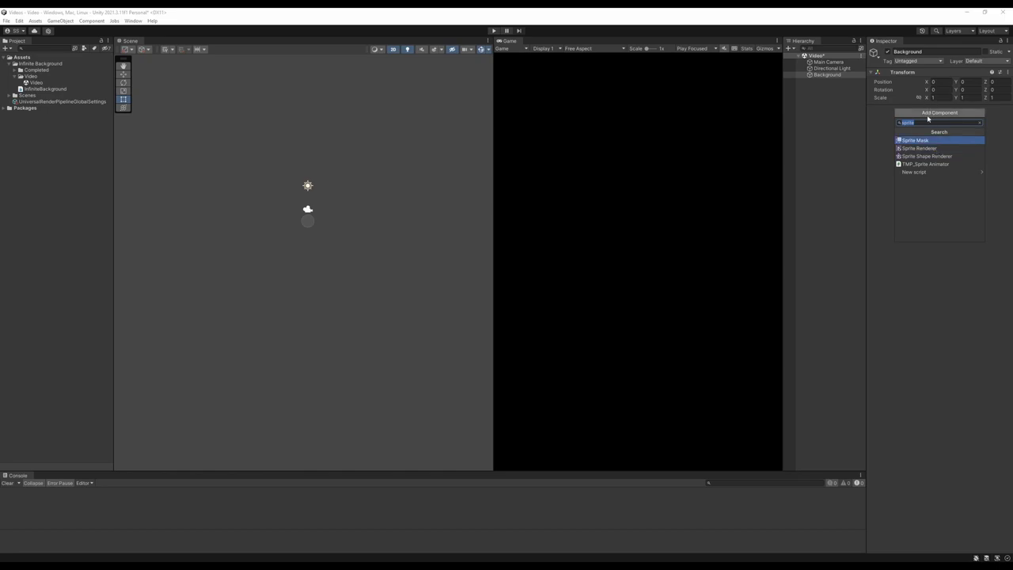
click(929, 149)
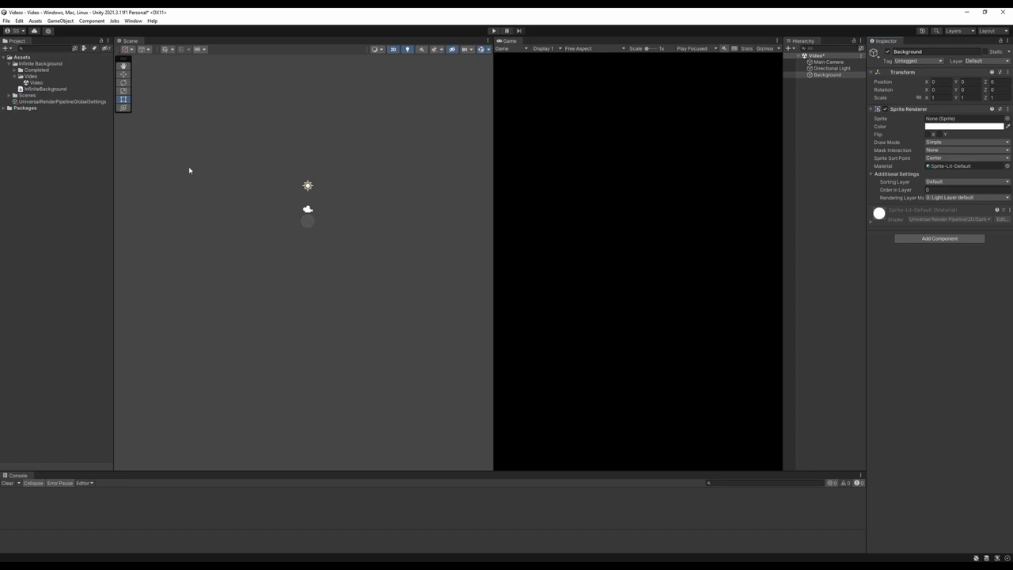
click(15, 70)
drag(37, 76, 965, 119)
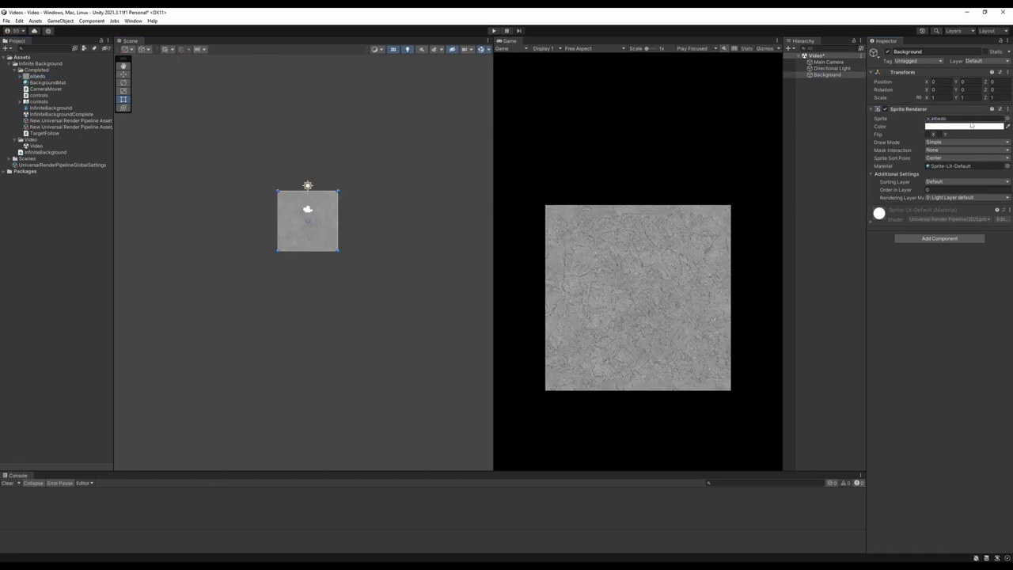
click(15, 70)
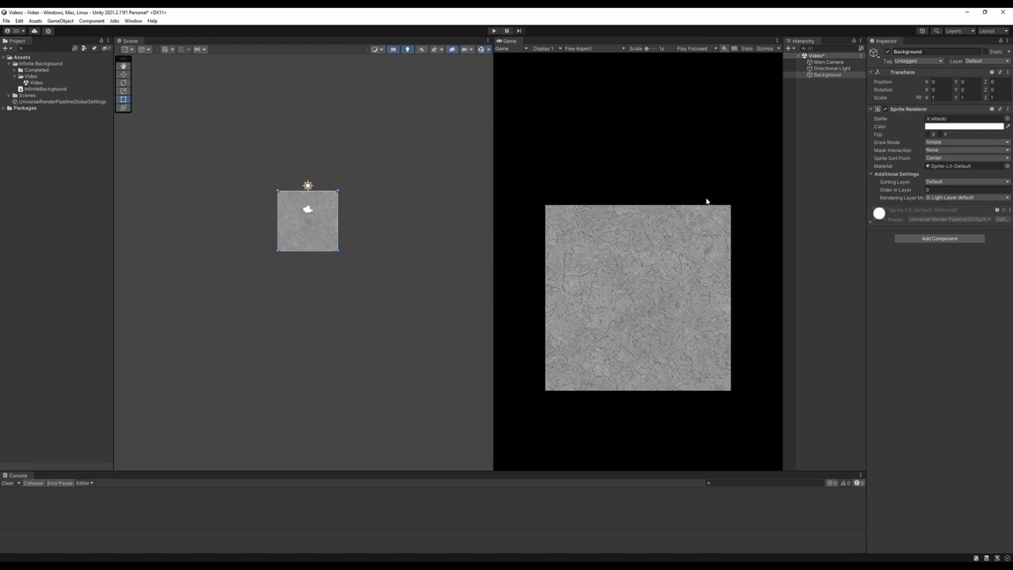
Set the albedo texture's Texture Type to Sprite (2D and UI) and its Wrap Mode to Repeat.
click(16, 69)
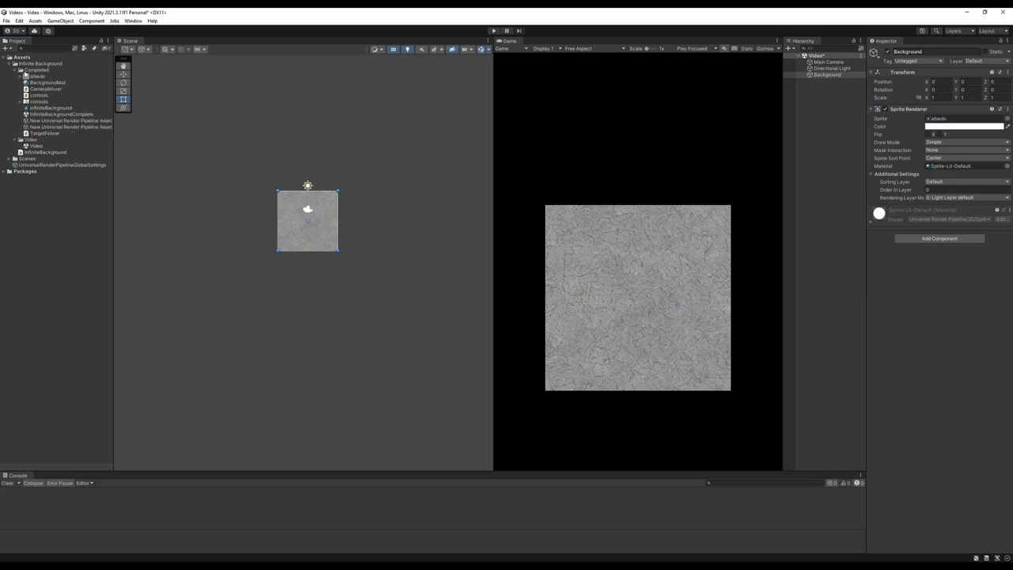
click(37, 76)
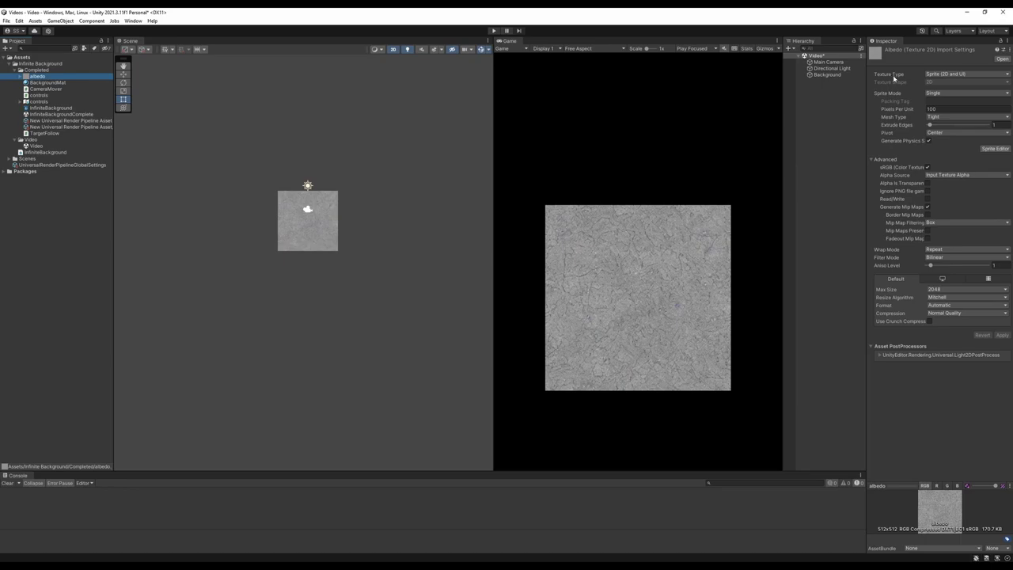
click(955, 75)
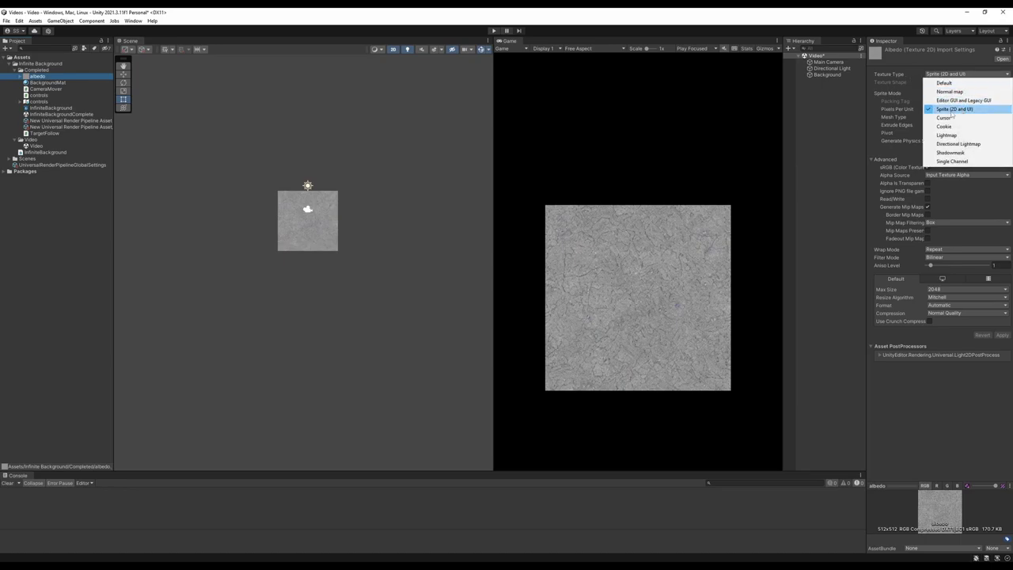
click(966, 110)
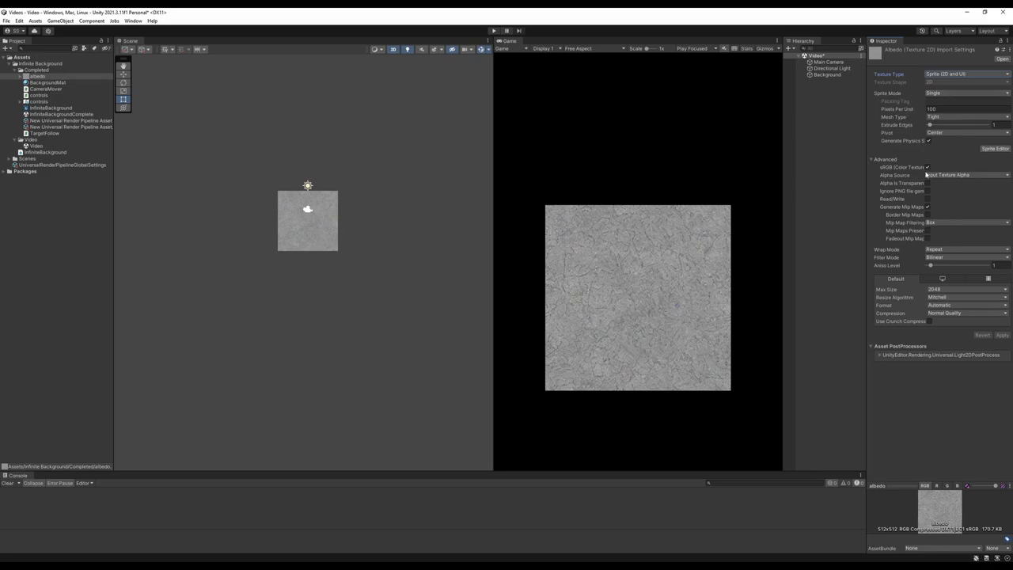
click(950, 250)
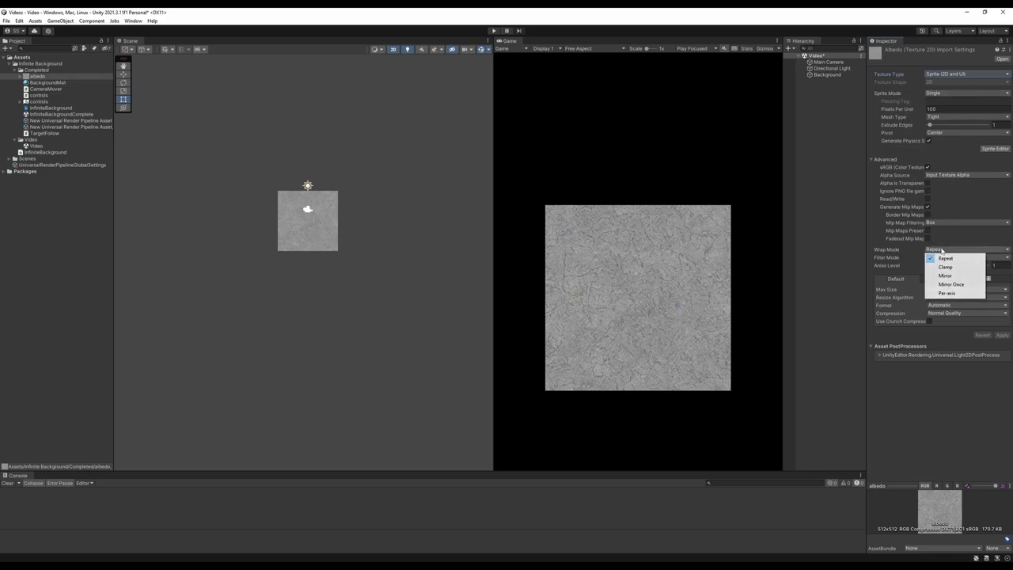
click(938, 257)
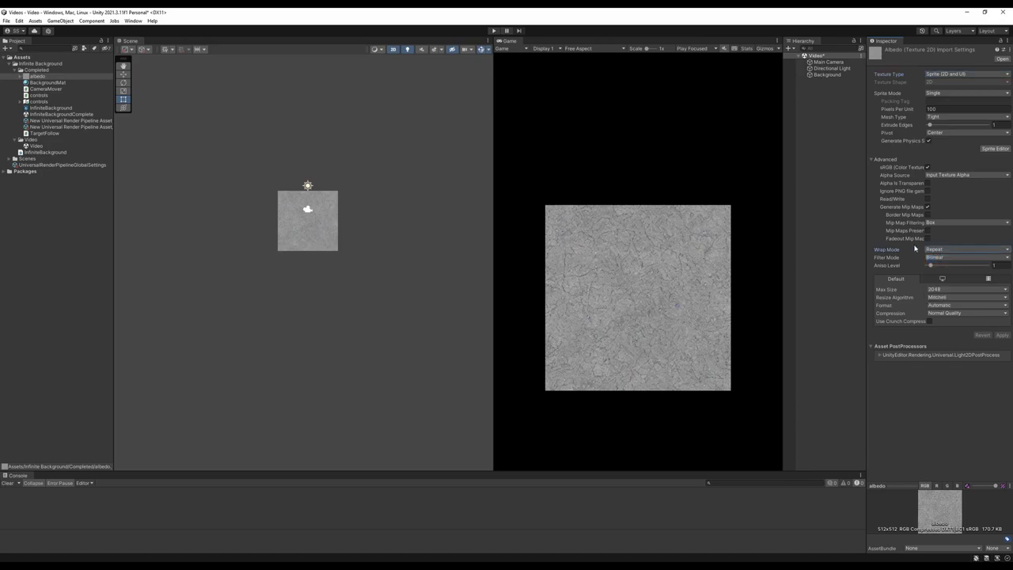
Attach the TargetFollow script from the Completed folder to the Background object.
click(831, 75)
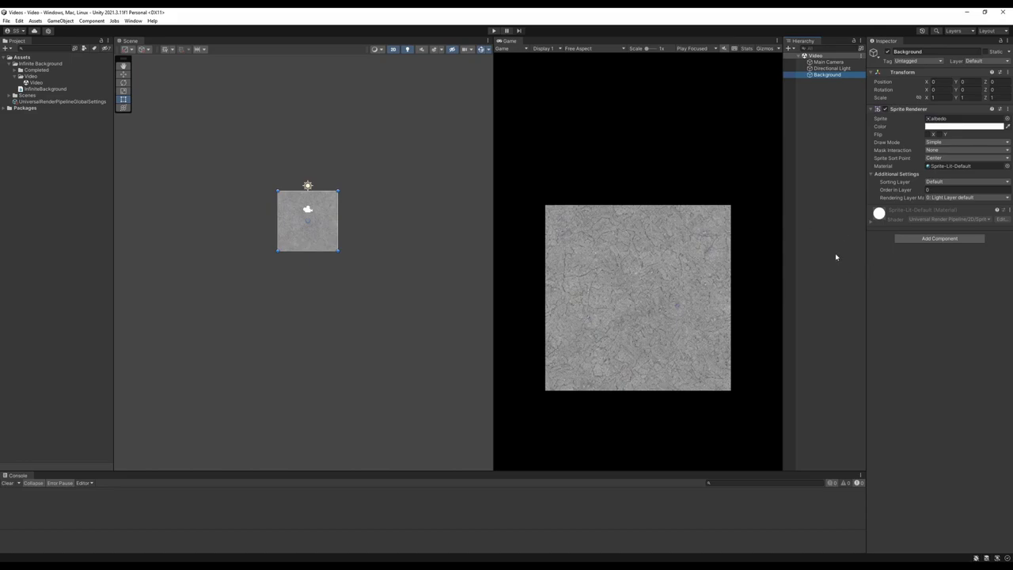
click(15, 69)
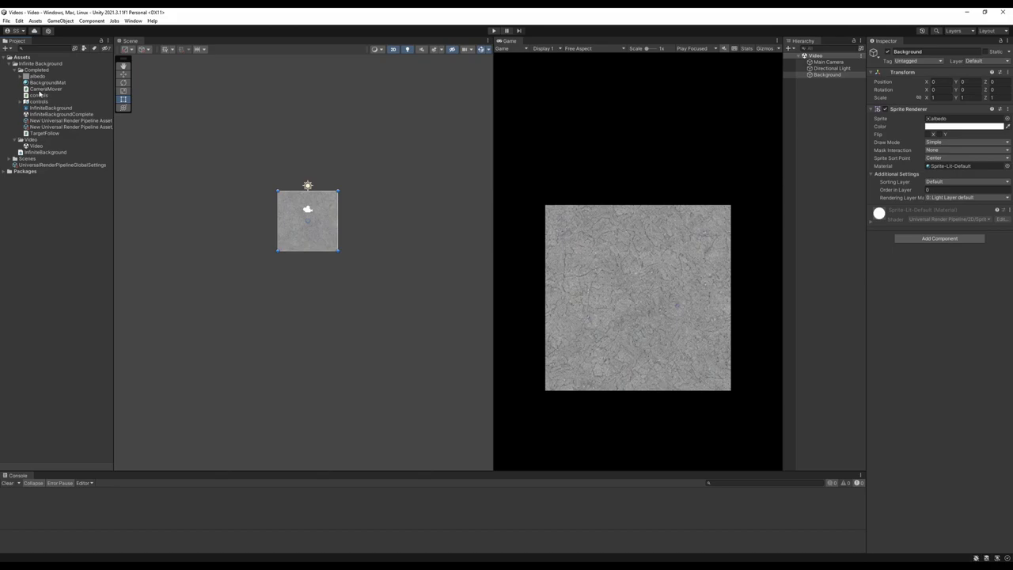
drag(44, 134, 947, 209)
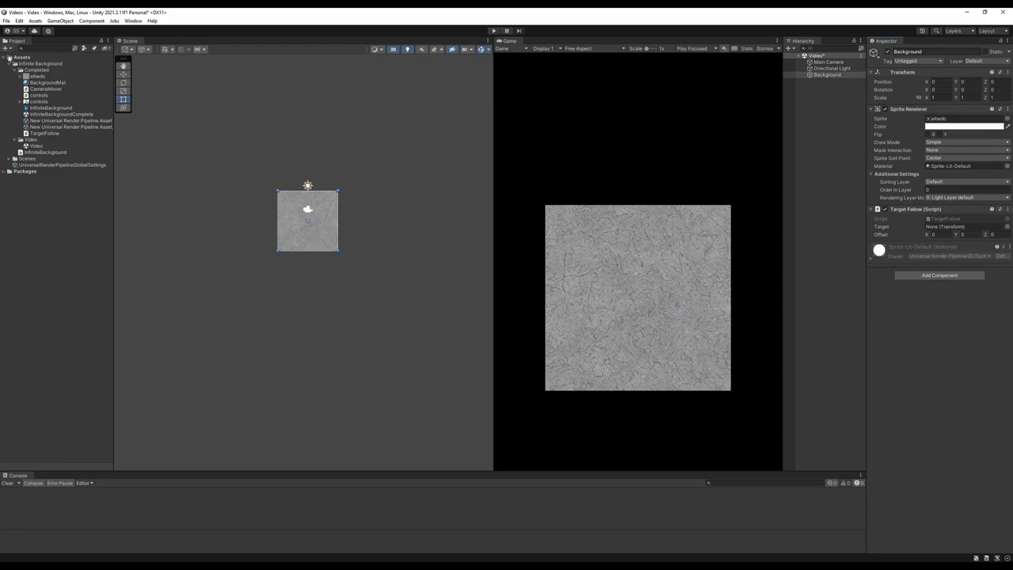
click(24, 71)
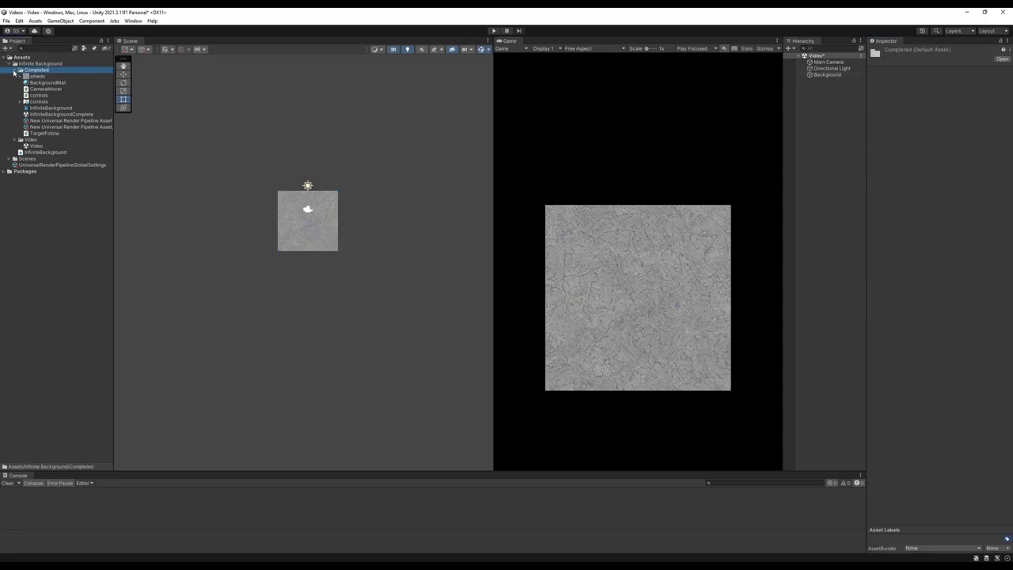
click(15, 71)
click(827, 74)
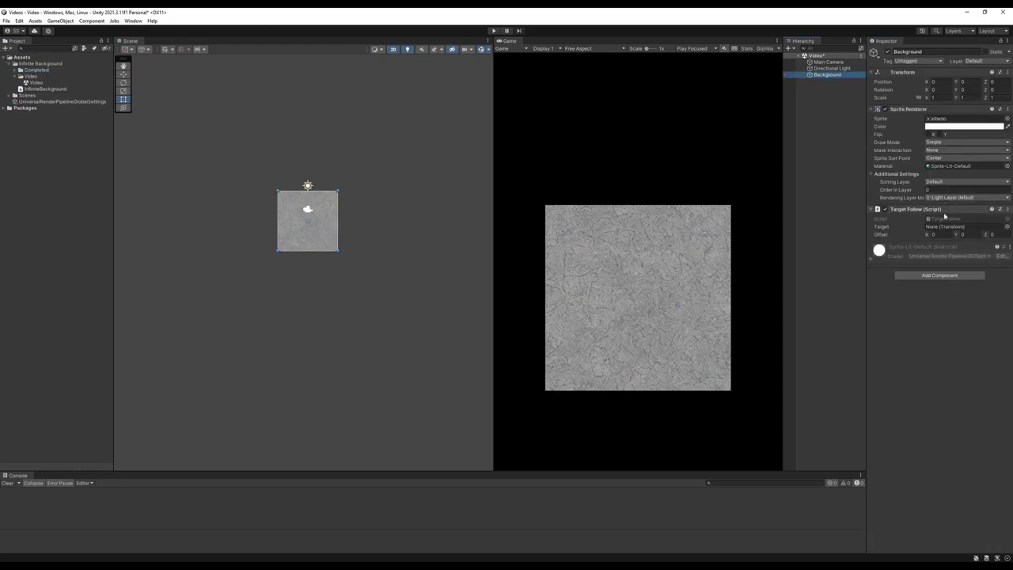
Open the TargetFollow script in Visual Studio Code and examine its offset field and the position assignment in Update.
double_click(946, 218)
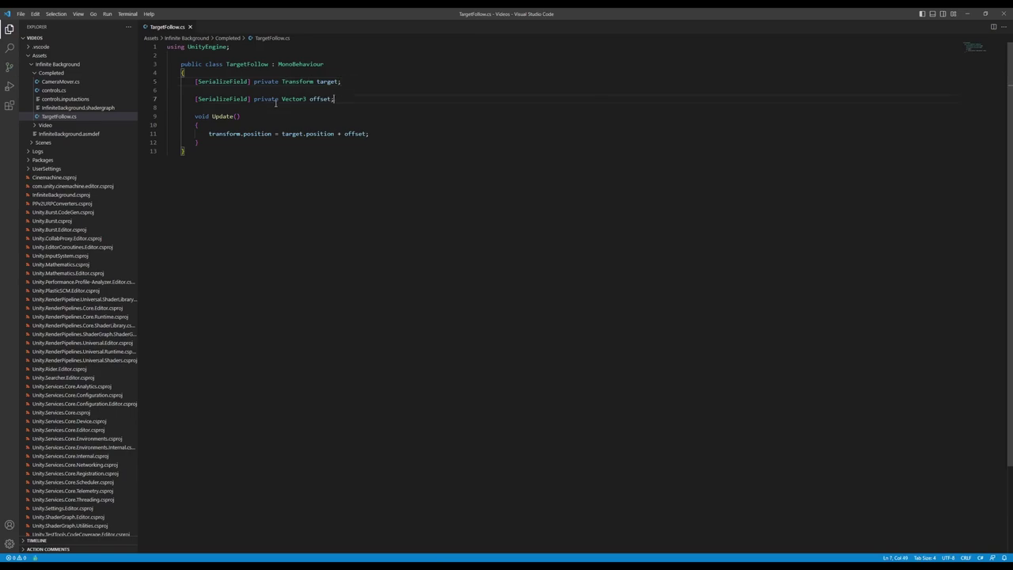
double_click(225, 134)
click(373, 133)
click(348, 102)
key(shift+Home)
key(shift+Home)
key(shift+Home)
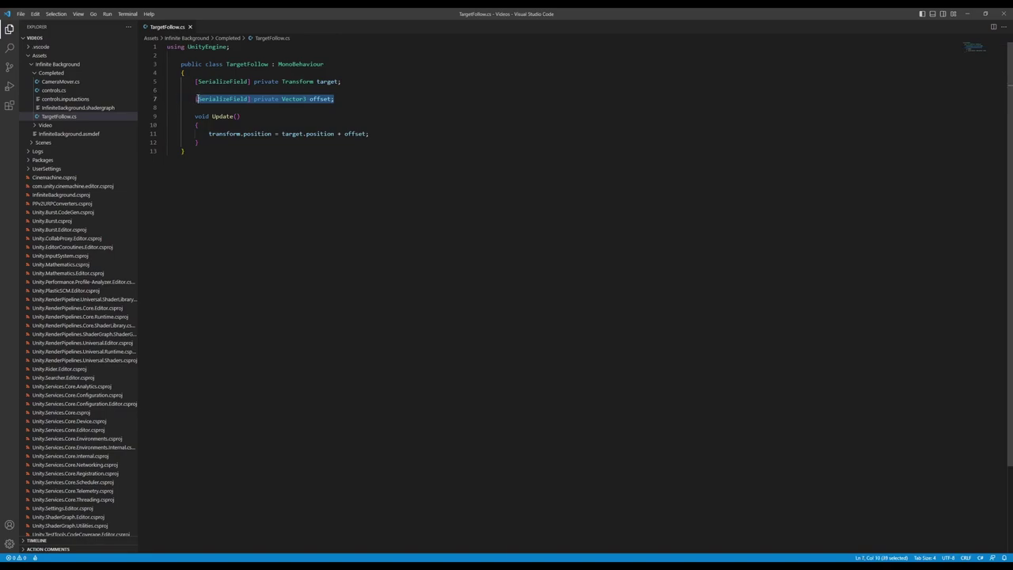
click(348, 102)
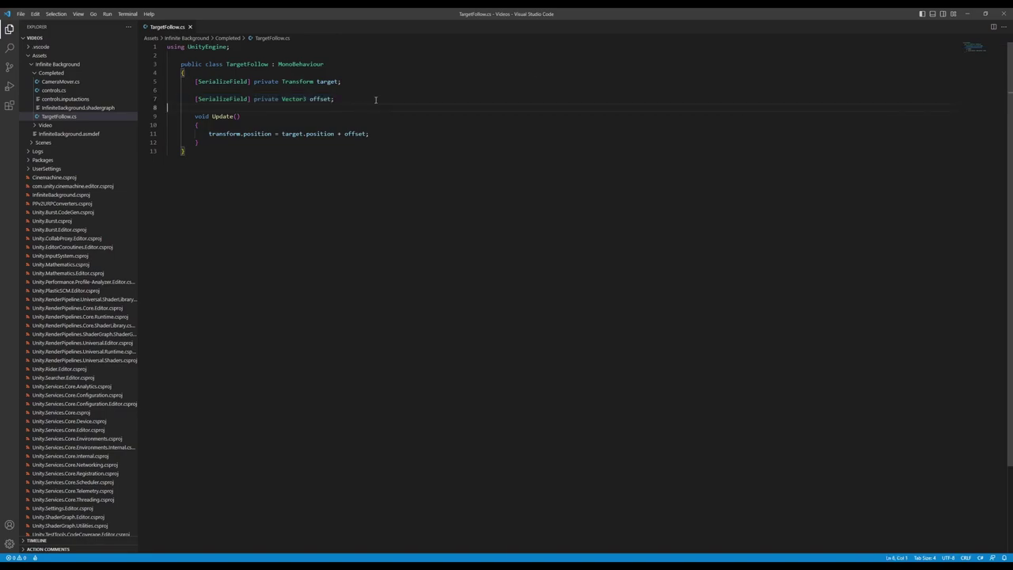
Return to Unity, assign the Main Camera as the target of the Background's Target Follow script, and save the scene.
click(967, 13)
key(ctrl+s)
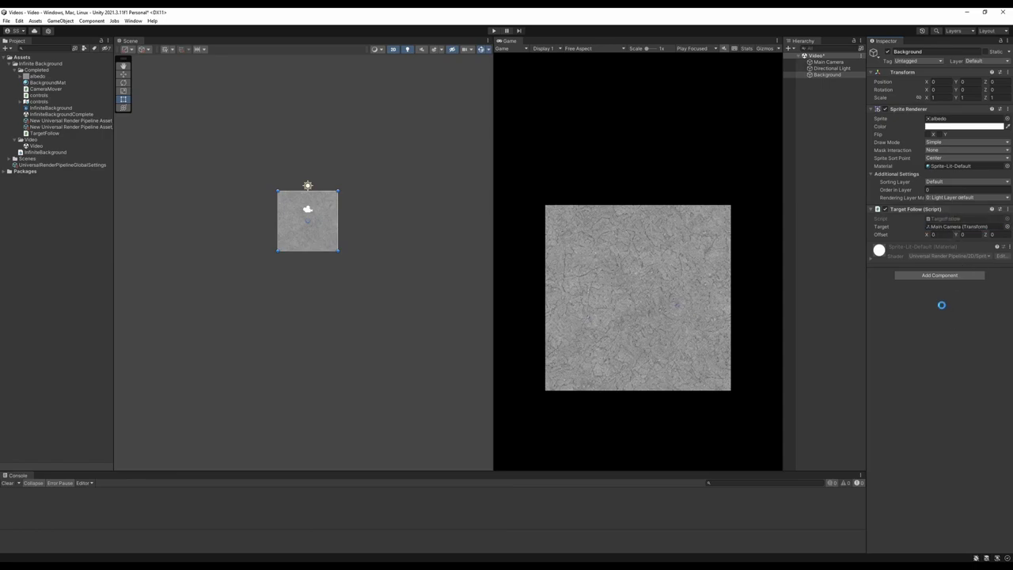
Run the scene and examine in 3D where the Background sits relative to the Main Camera.
click(494, 31)
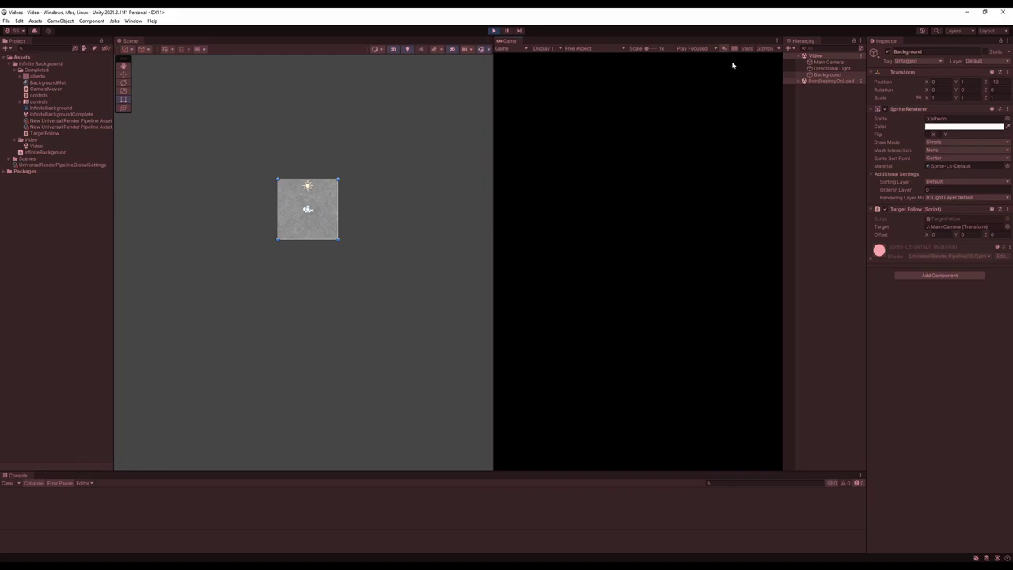
click(828, 62)
scroll(411, 232, down, 5)
middle_drag(401, 233, 358, 243)
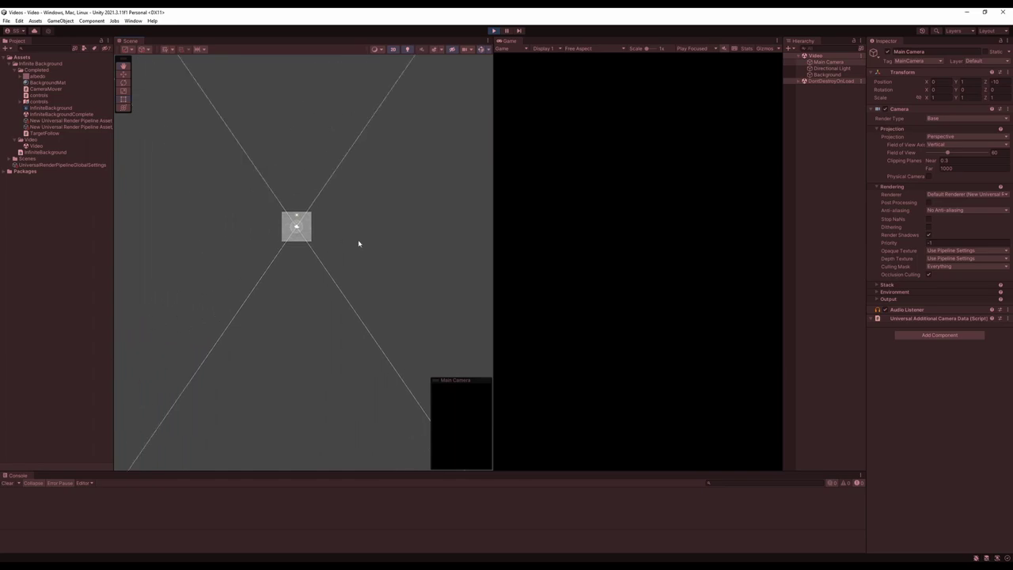
click(394, 49)
right_drag(430, 163, 256, 301)
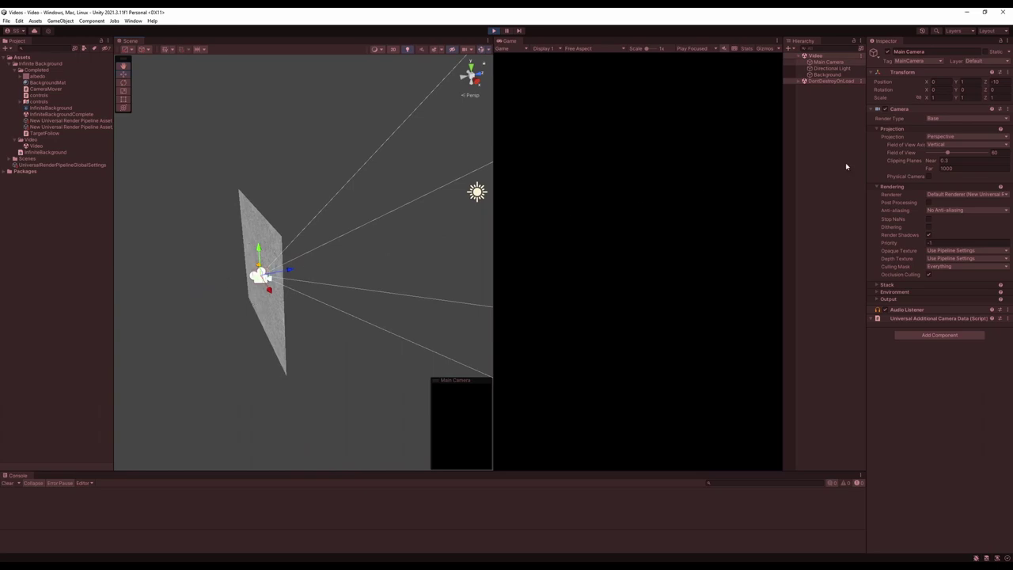
Try a larger Z offset on the Background's Target Follow script while the scene runs, and stop playback.
click(823, 75)
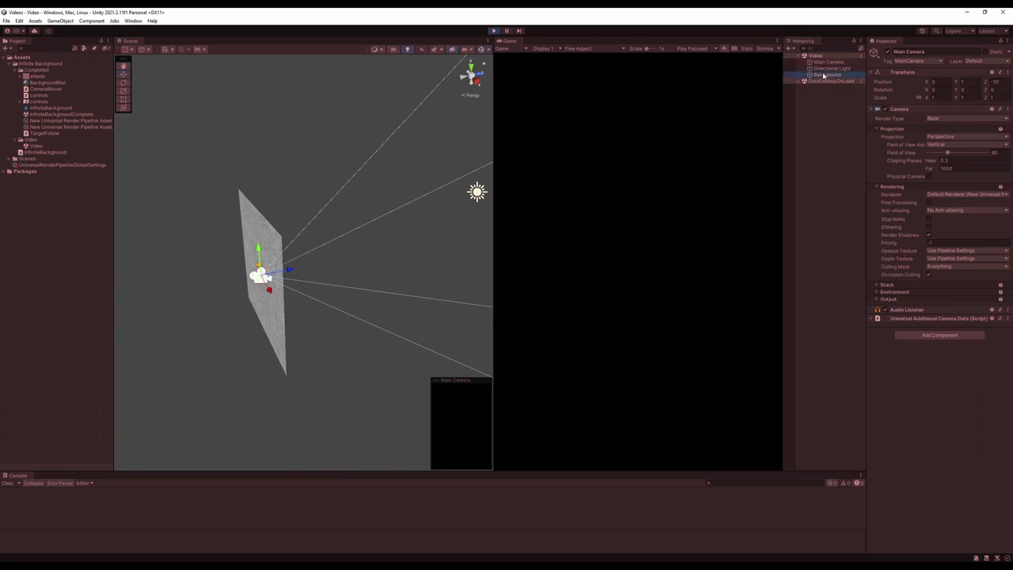
drag(985, 235, 100, 242)
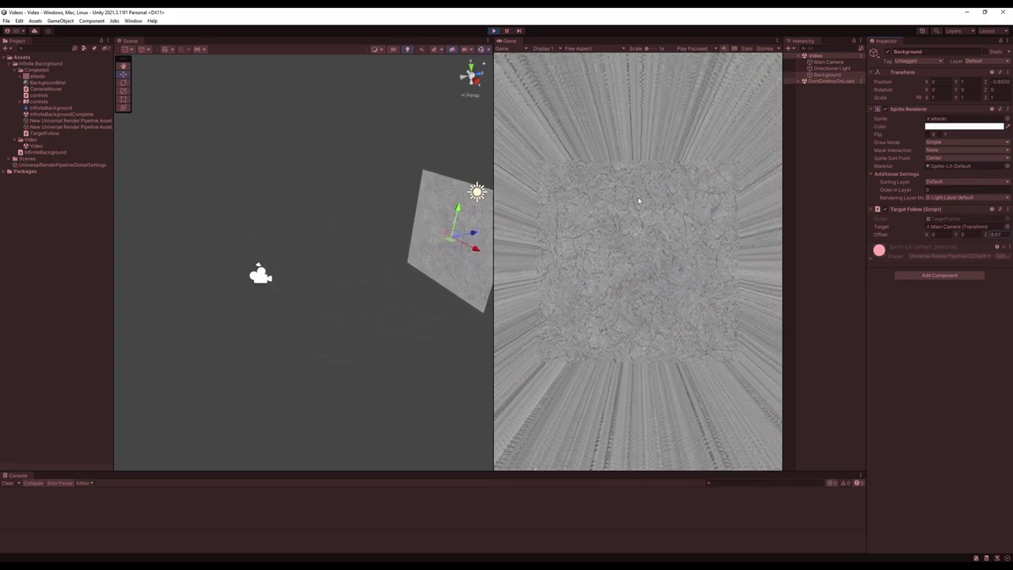
right_drag(356, 262, 416, 258)
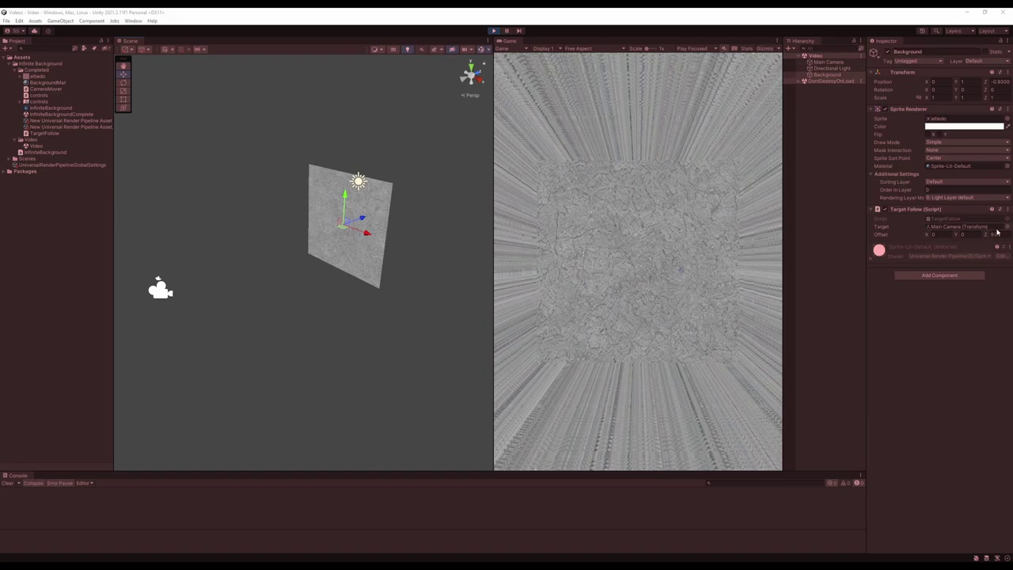
click(496, 32)
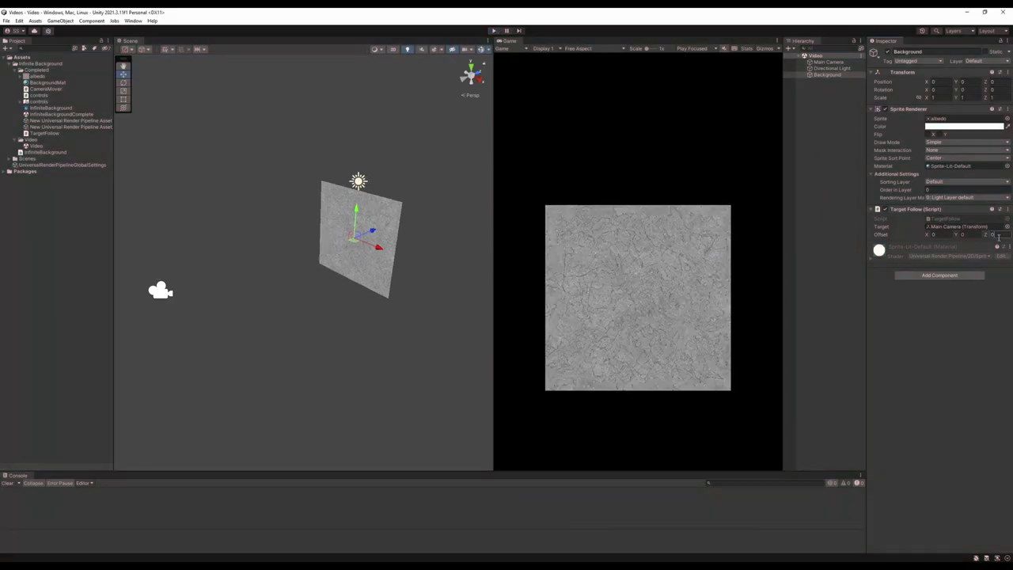
Set the Z offset of the Background's Target Follow script to 10 and test it in play mode.
text(10)
key(Return)
click(494, 30)
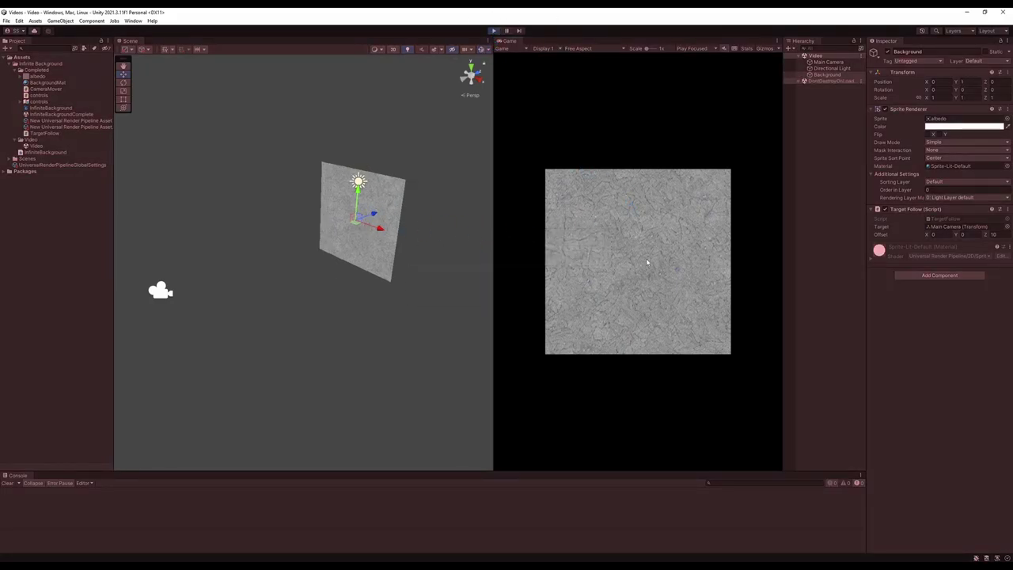
key(2)
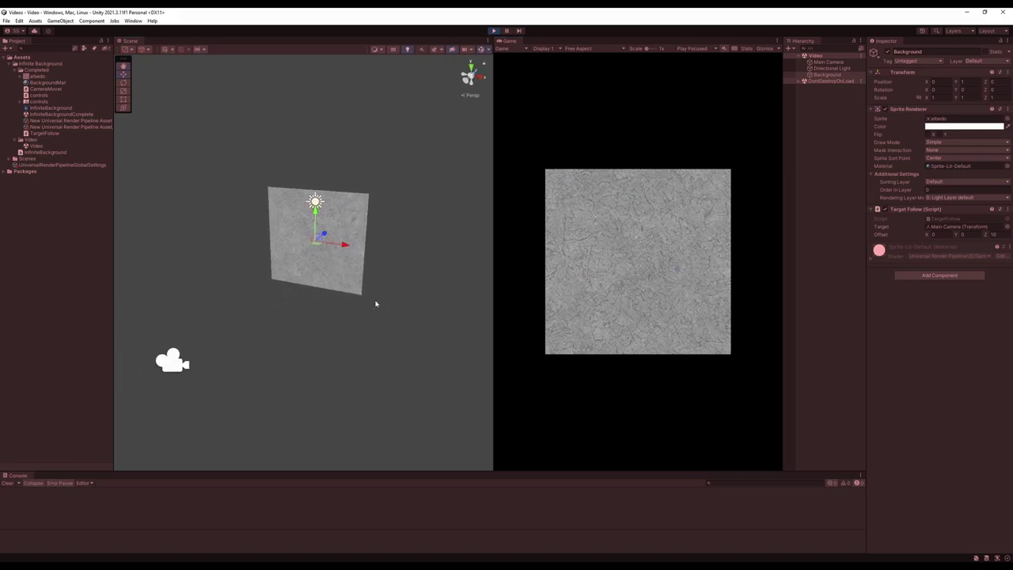
key(ctrl+p)
Change the Main Camera's projection to Orthographic.
click(828, 62)
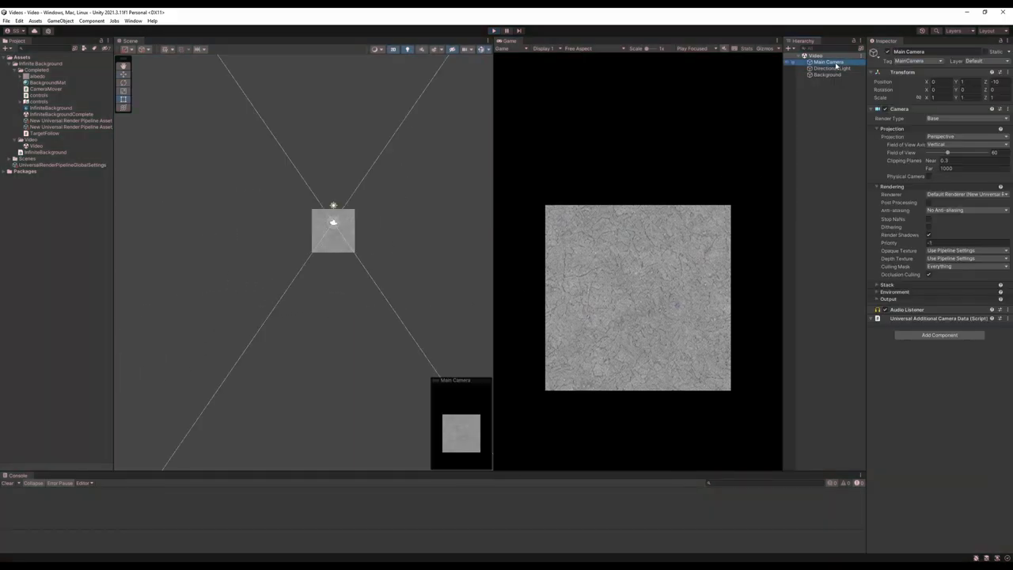
click(945, 137)
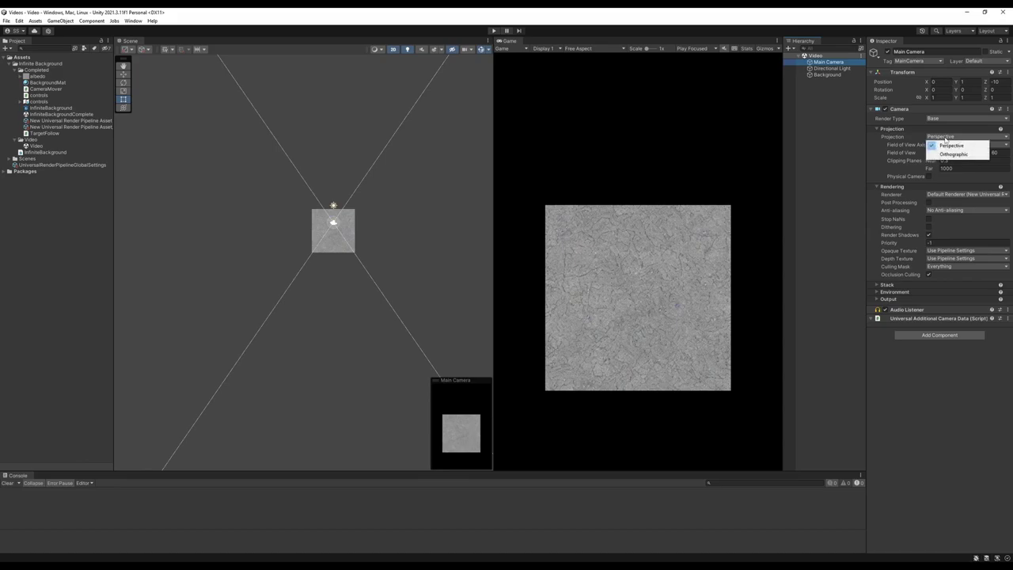
click(959, 150)
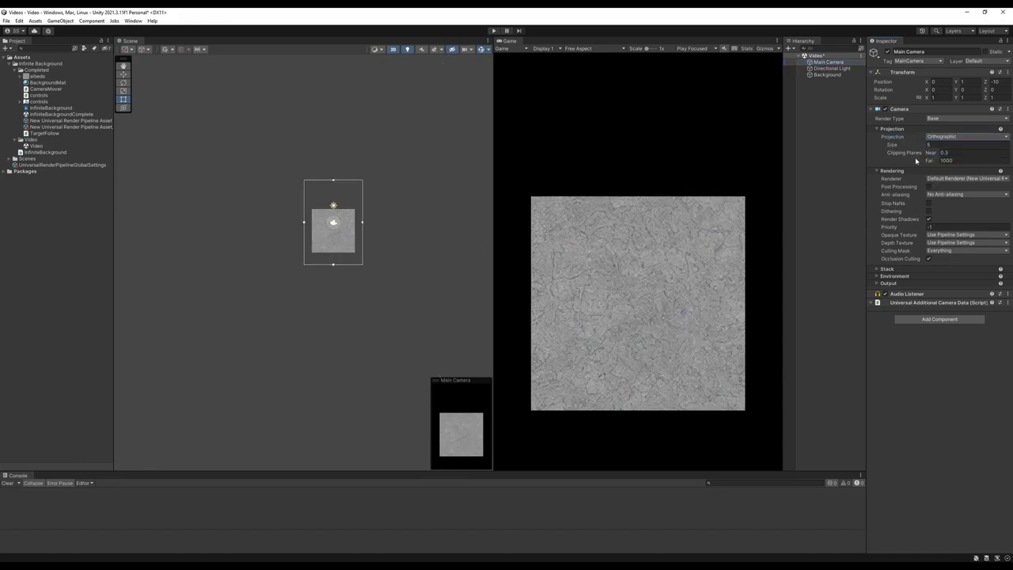
Try an orthographic size of 10 on the Main Camera and set it back to 5.
click(943, 145)
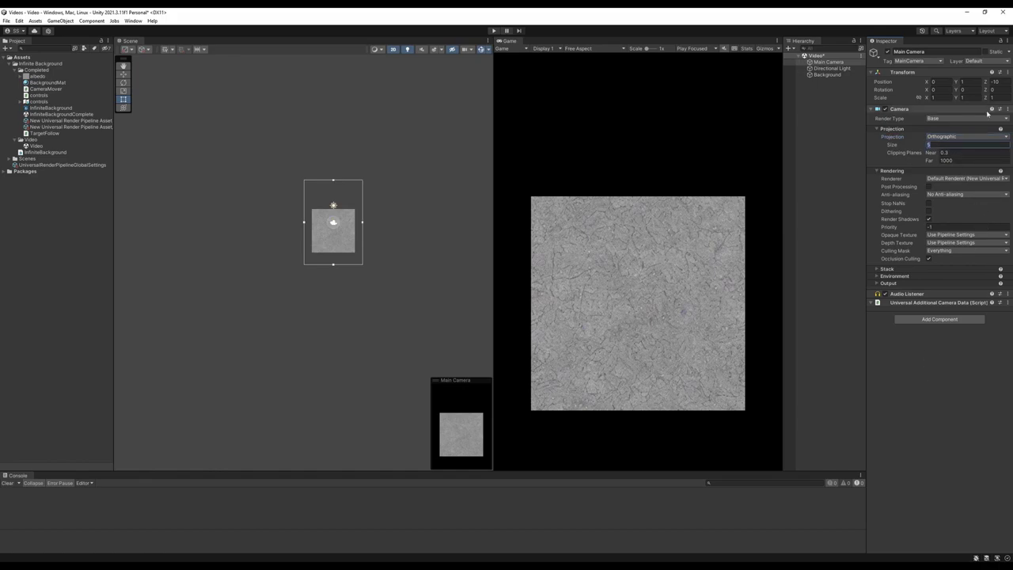
text(10)
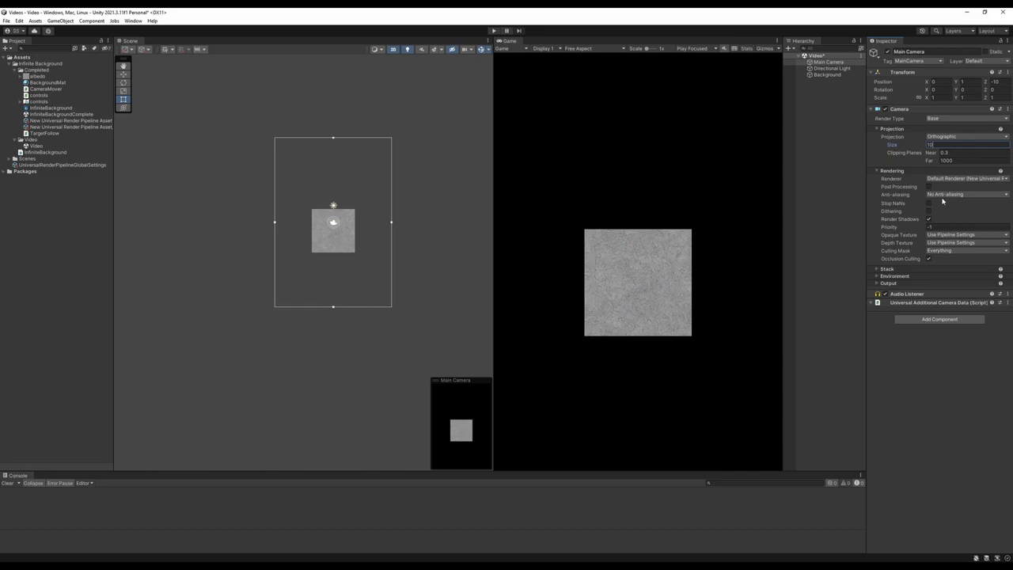
key(BackSpace)
key(BackSpace)
text(5)
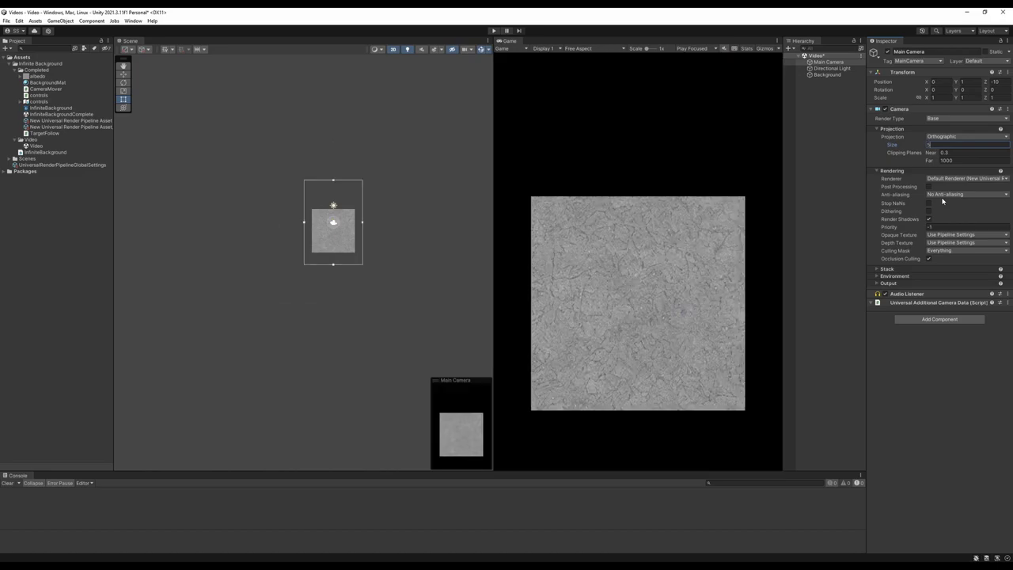
key(Return)
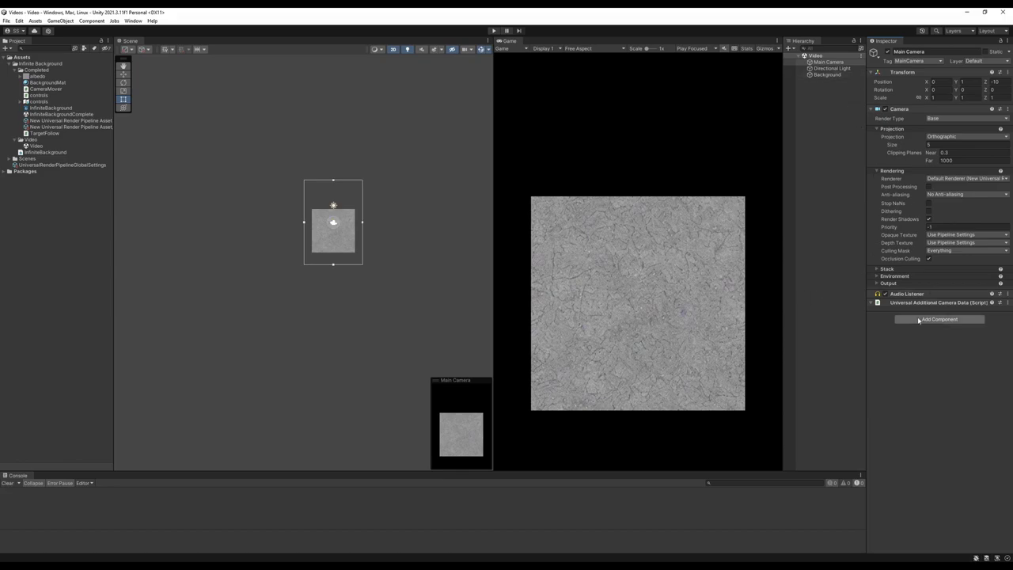
Add a Cinemachine Virtual Camera to the scene and set its Aim to Do nothing.
click(827, 113)
right_click(828, 110)
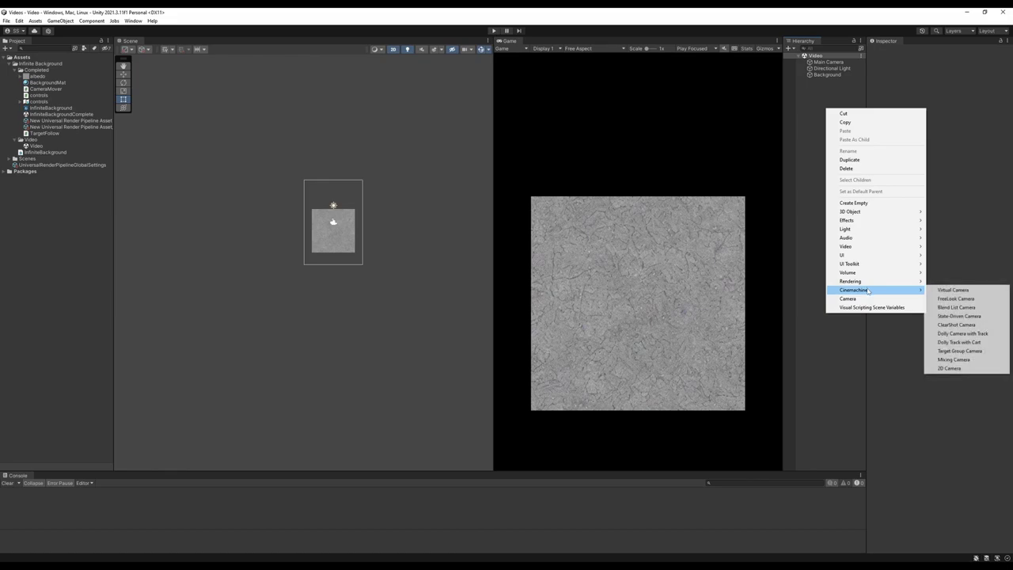
mouse_move(869, 290)
click(956, 291)
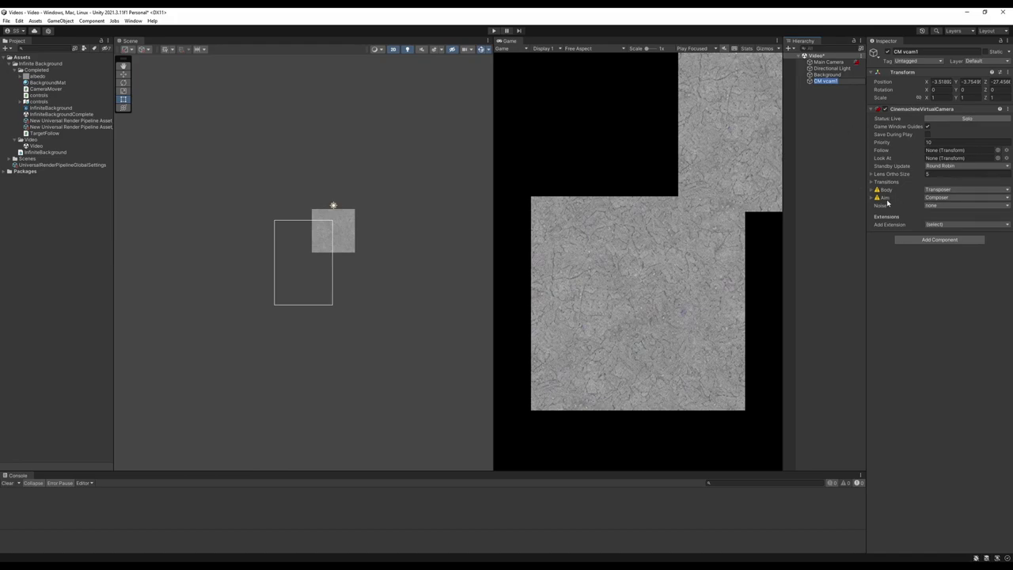
click(950, 198)
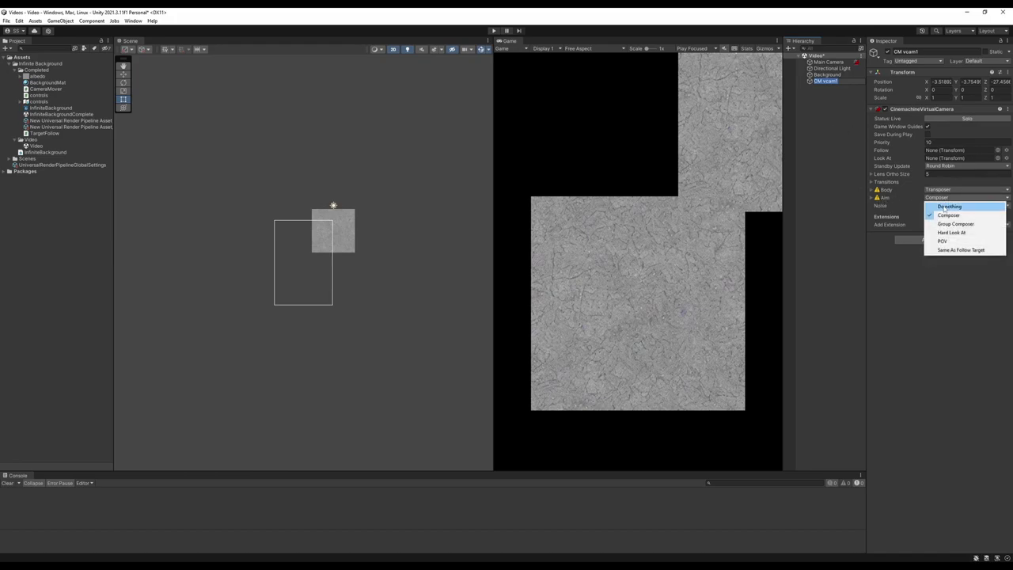
click(949, 207)
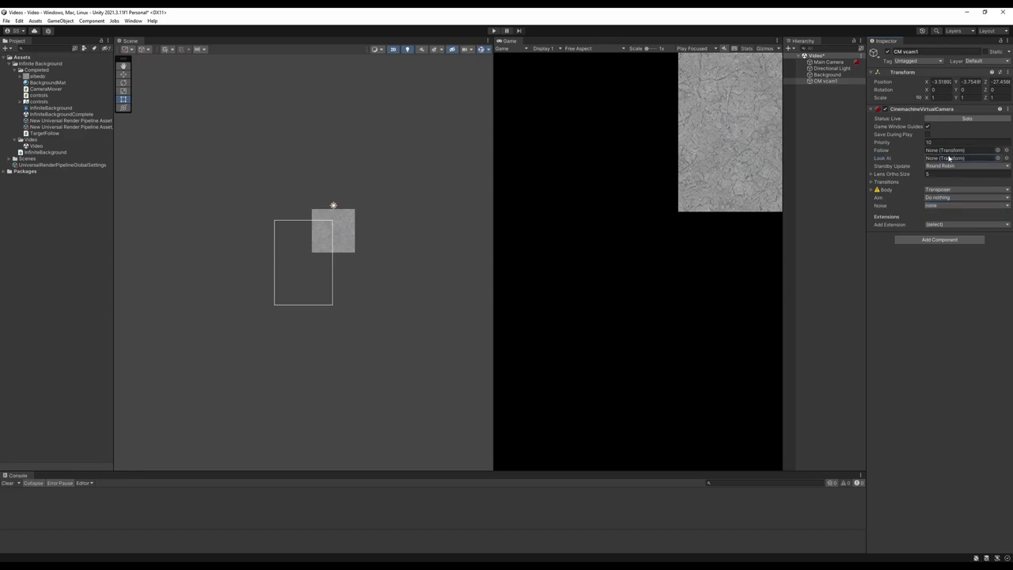
Create an empty game object in the scene and name it CameraTarget.
click(816, 97)
right_click(829, 102)
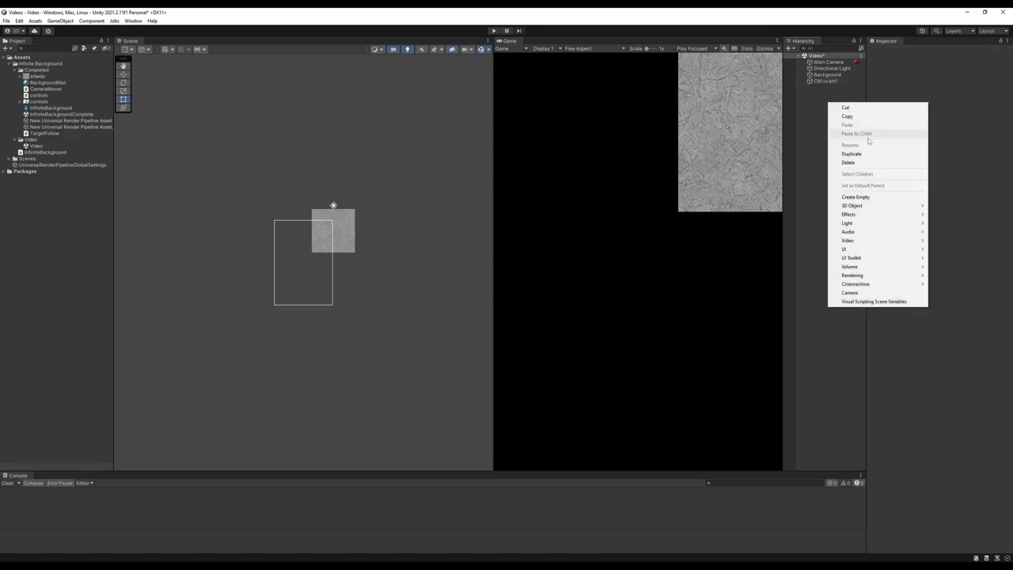
click(856, 196)
text(Cam)
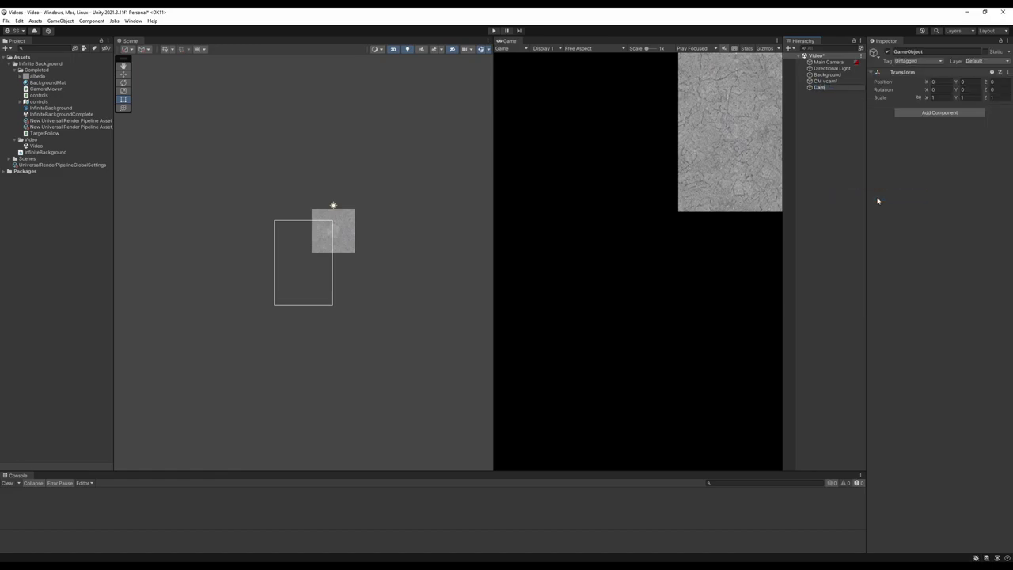
text(eraTarget)
key(Return)
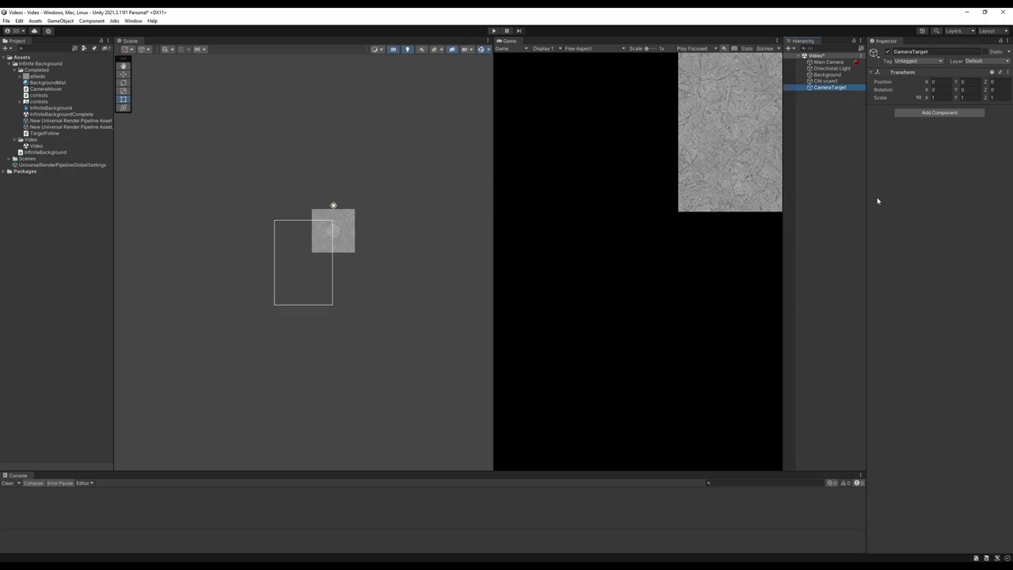
Assign CameraTarget as the Follow target of the CM vcam1 virtual camera and save the scene.
click(827, 81)
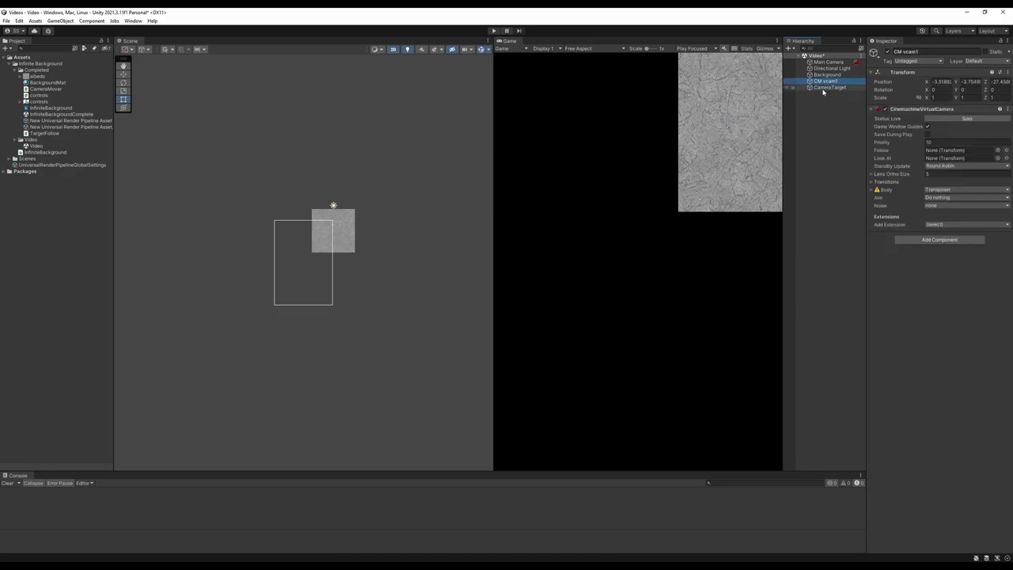
drag(821, 89, 933, 152)
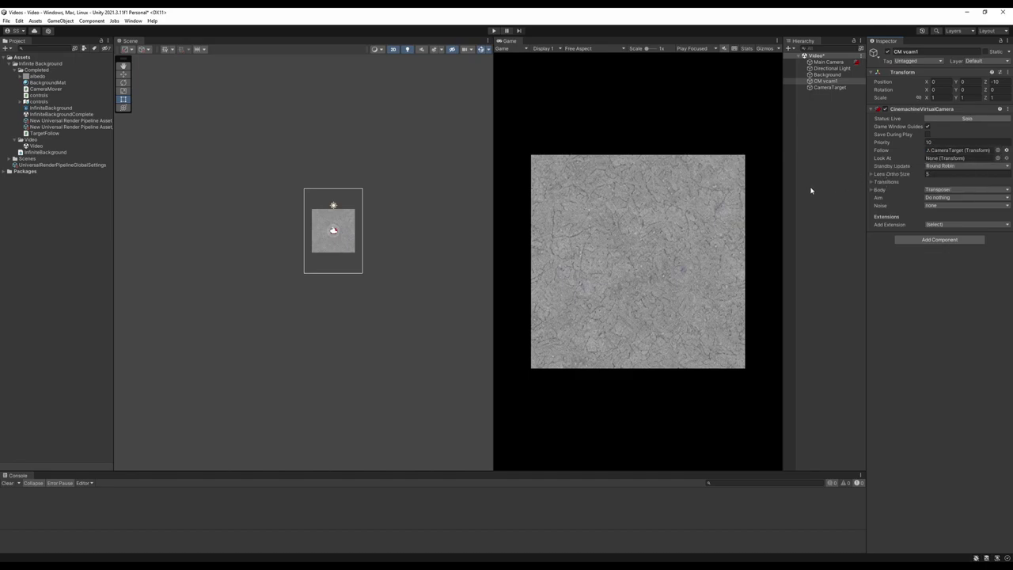
key(ctrl+s)
Try shifting CameraTarget's X and Y position, and set both back to 0.
click(830, 87)
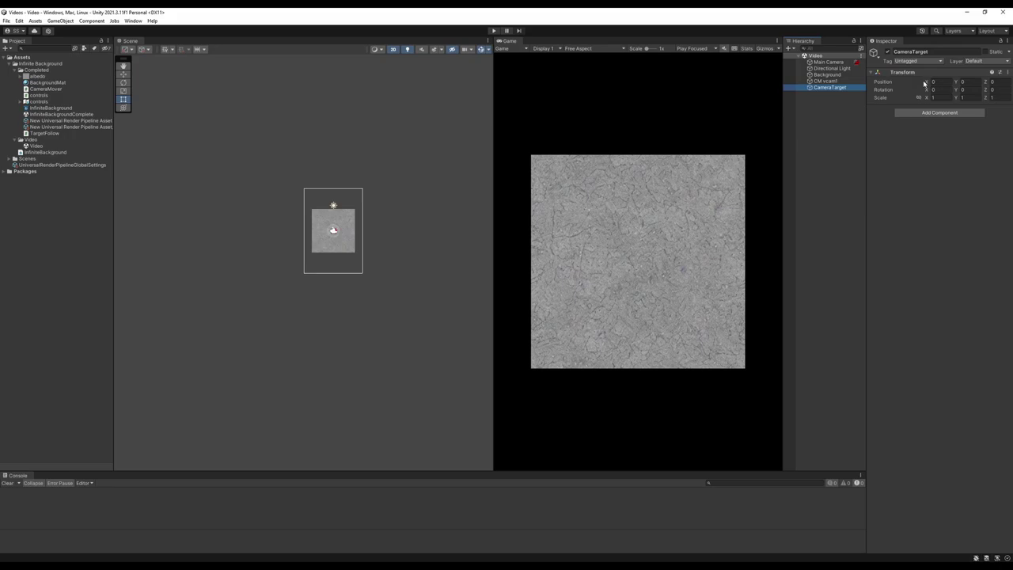
drag(925, 83, 792, 119)
drag(956, 83, 855, 84)
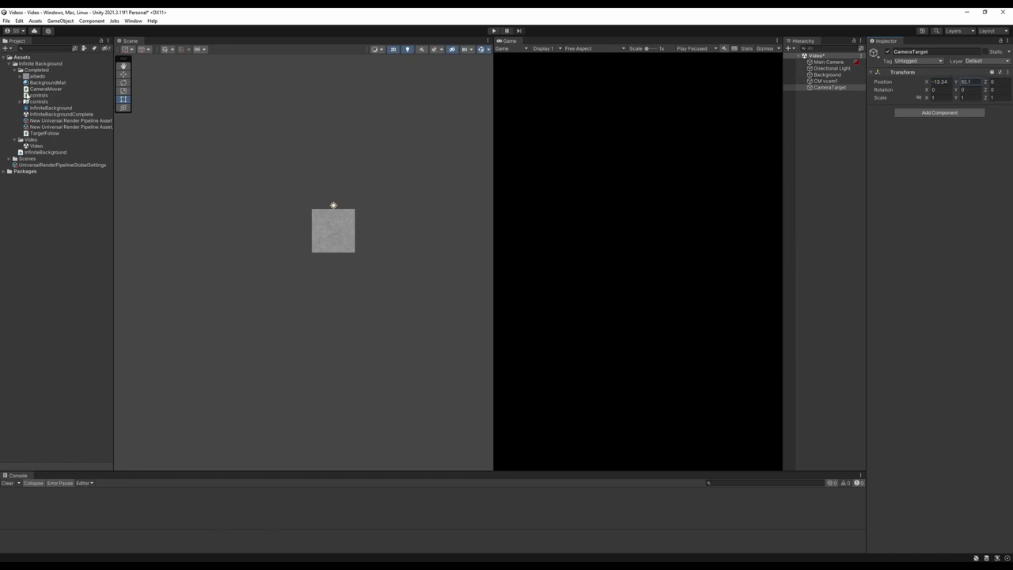
double_click(939, 82)
text(0)
key(Tab)
text(0)
Test the background in play mode by moving CameraTarget along X and Y, and stop playing.
key(ctrl+p)
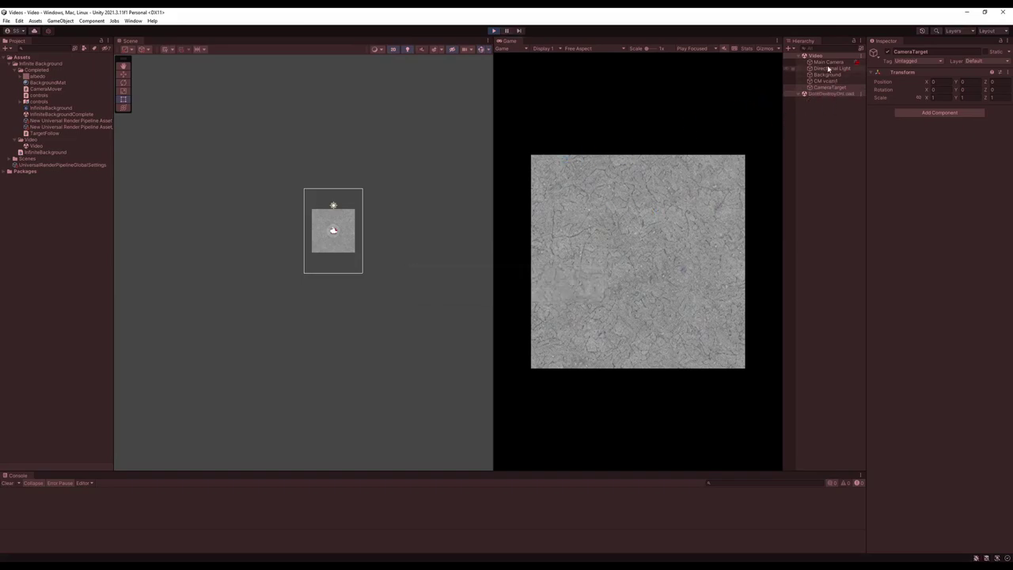
key(a)
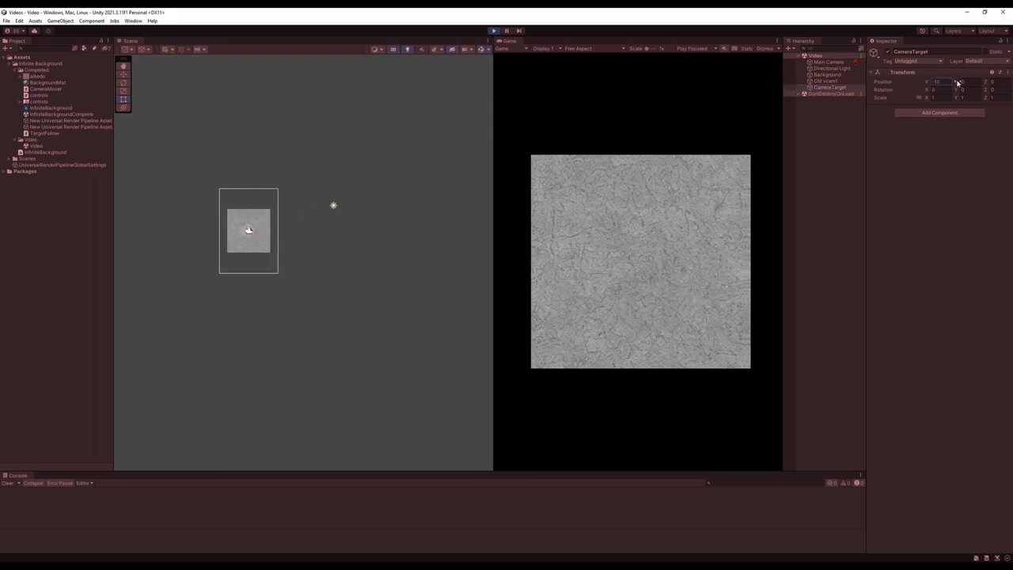
drag(956, 84, 940, 90)
click(725, 95)
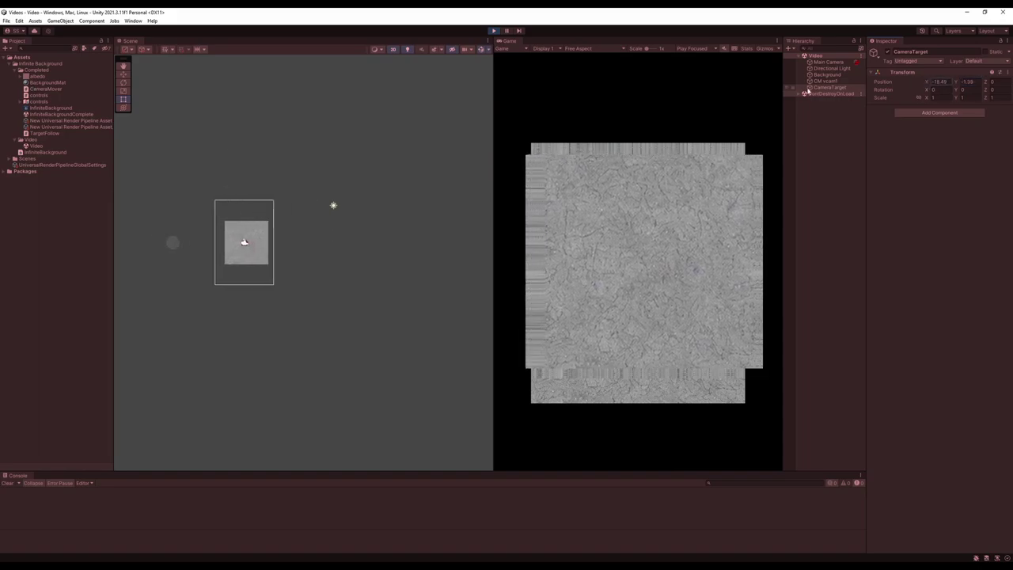
key(a)
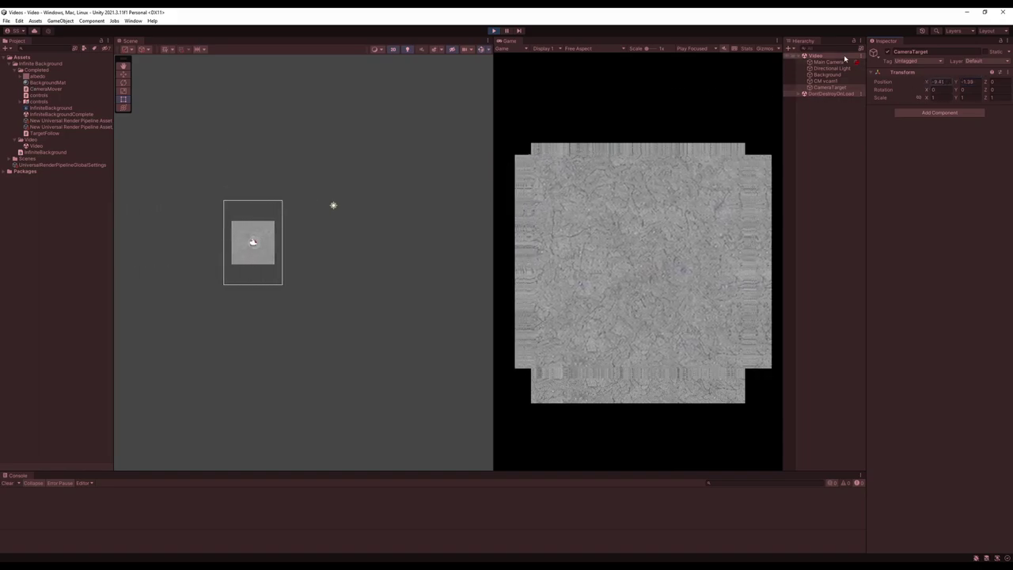
click(495, 30)
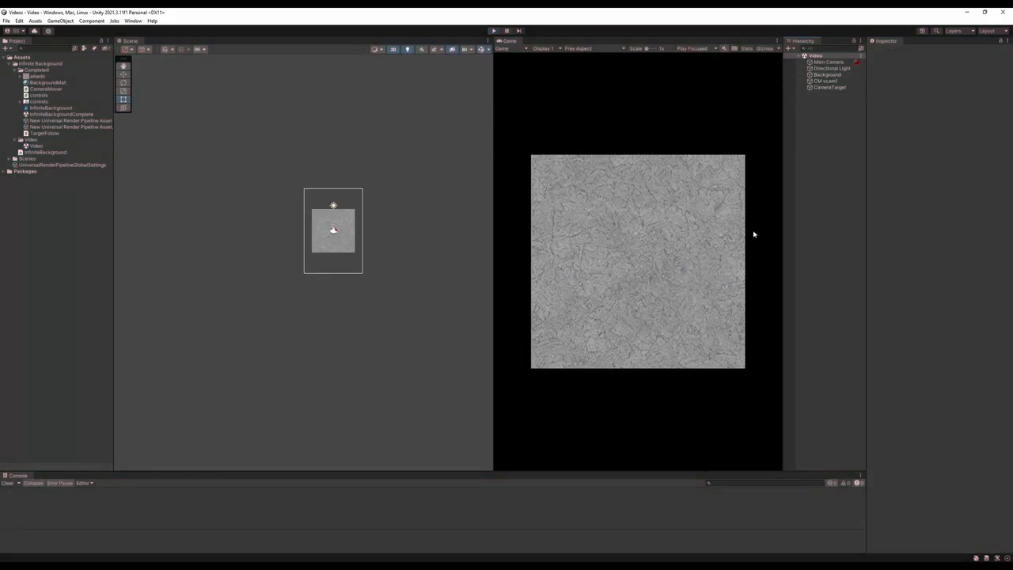
Set the Background object's X and Y scale to 5.
click(832, 74)
click(947, 97)
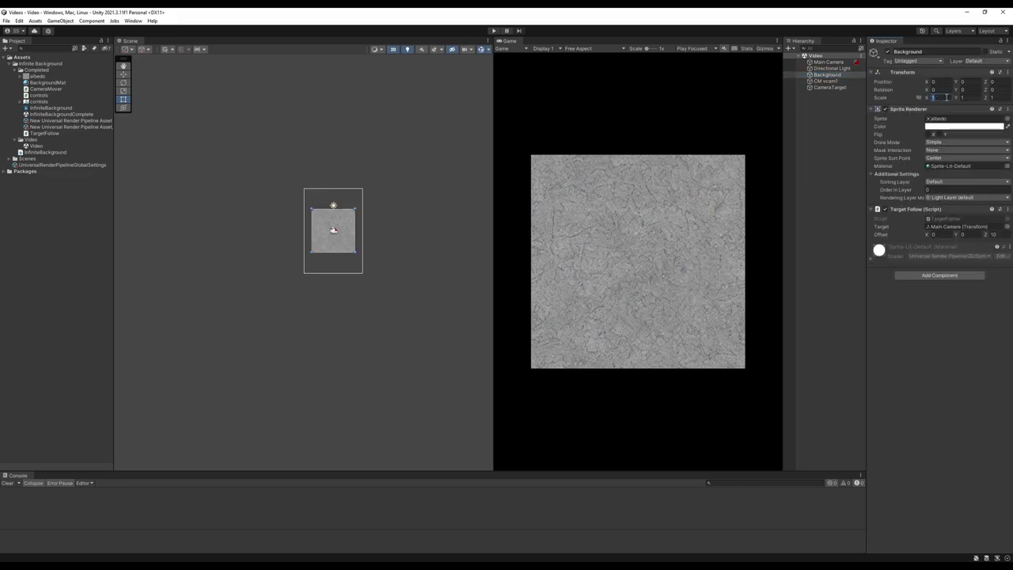
text(5)
key(Tab)
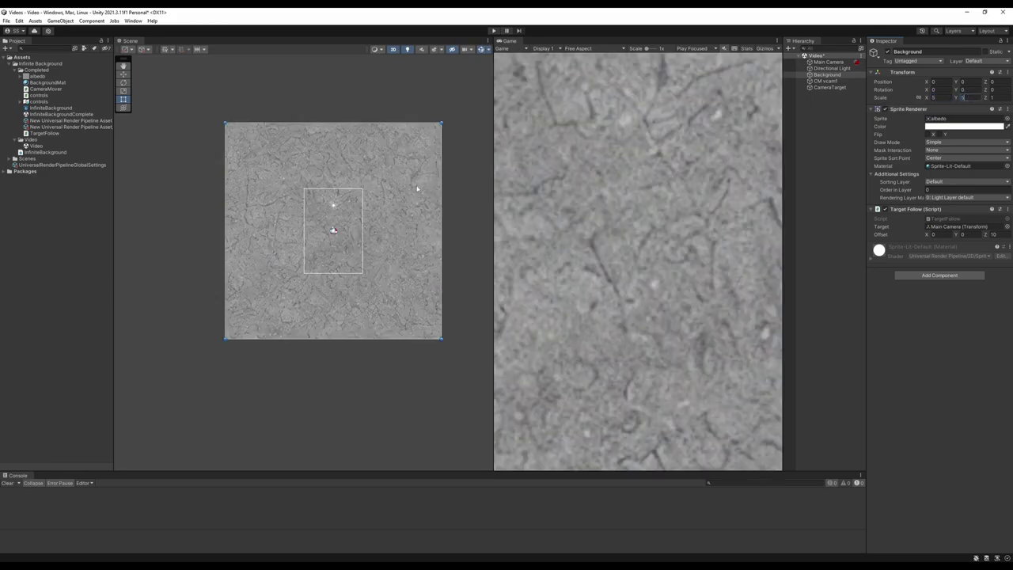
click(453, 283)
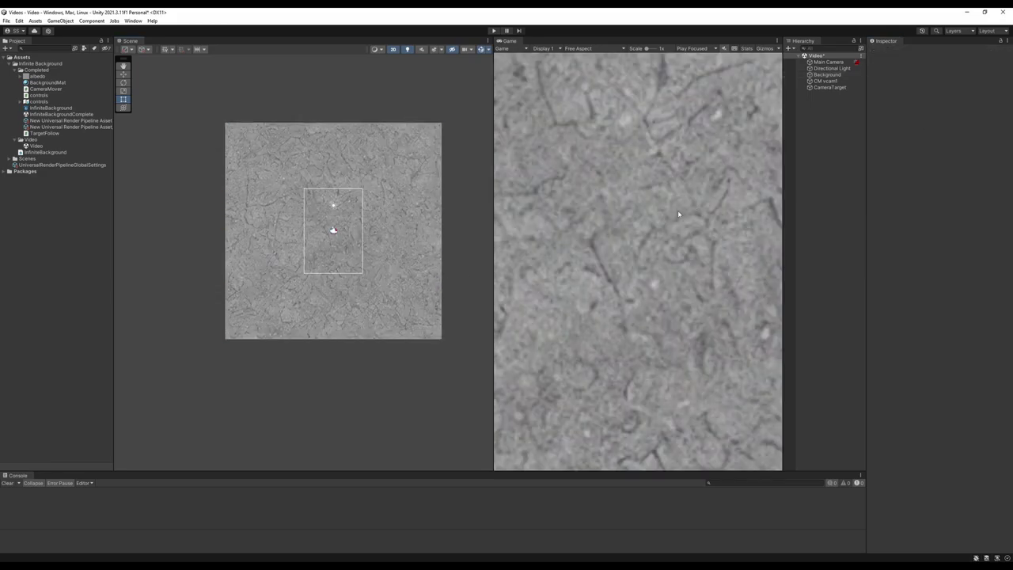
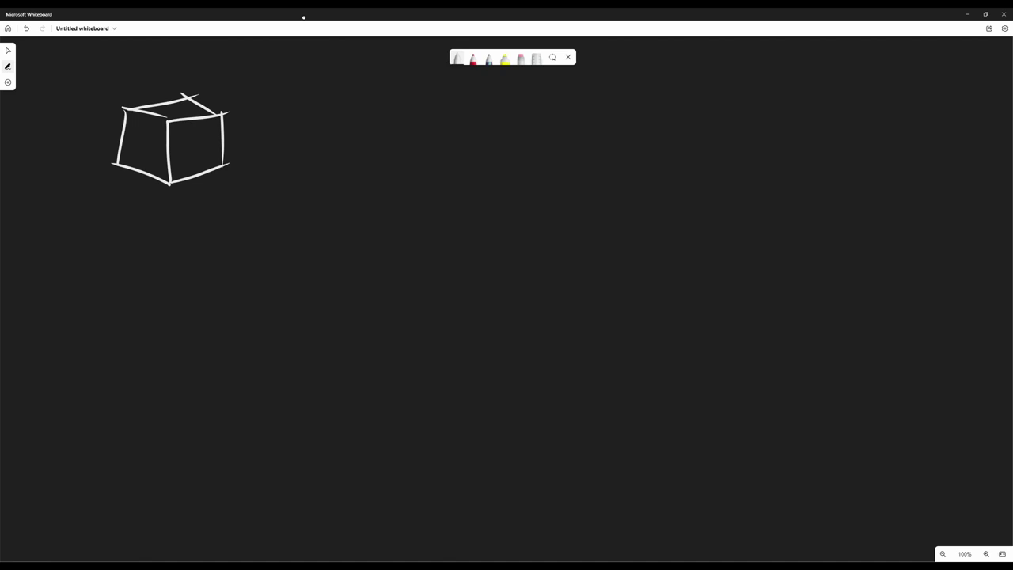
Switch to Microsoft Whiteboard and draw an arrow from the cube to a horizontal strip of four adjoining squares.
mouse_move(234, 153)
mouse_down()
mouse_move(333, 162)
mouse_move(328, 176)
mouse_up()
drag(375, 144, 374, 182)
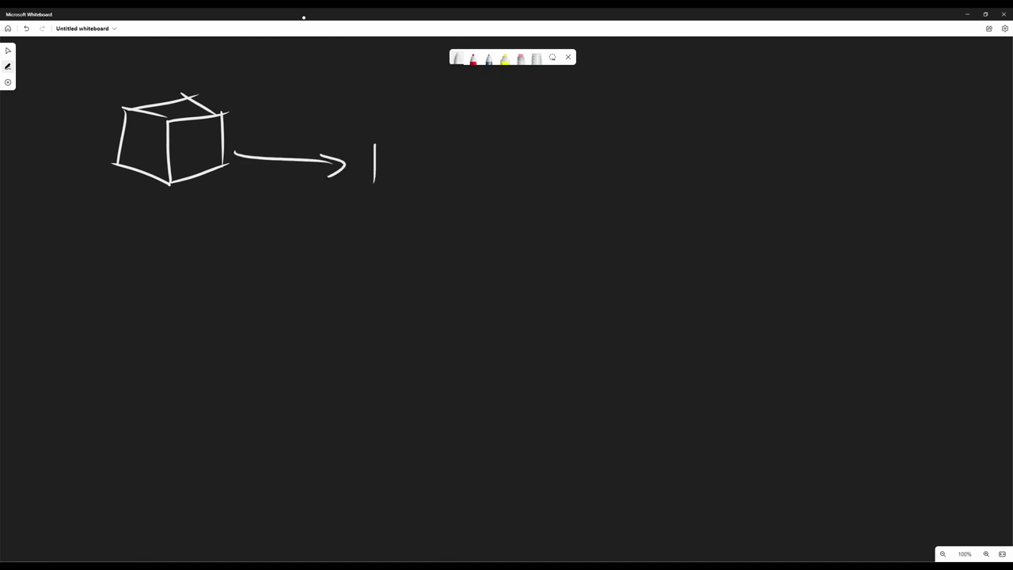
drag(372, 145, 540, 147)
drag(371, 187, 543, 181)
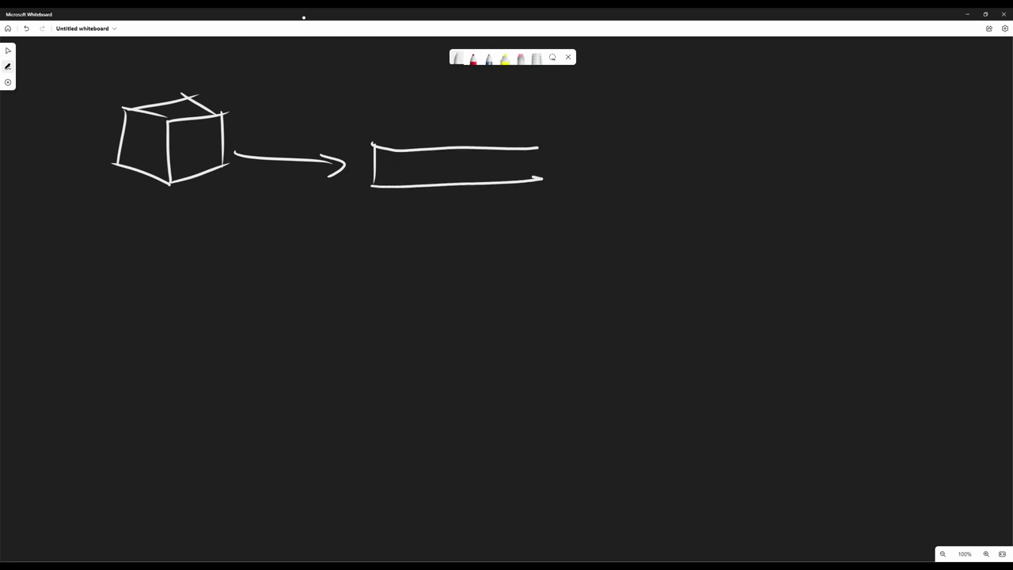
drag(539, 140, 541, 188)
drag(429, 145, 428, 187)
drag(486, 144, 490, 182)
drag(539, 146, 614, 156)
drag(538, 177, 592, 187)
Complete the unfolded cube net with one square above and one below the strip's third square.
drag(544, 106, 543, 148)
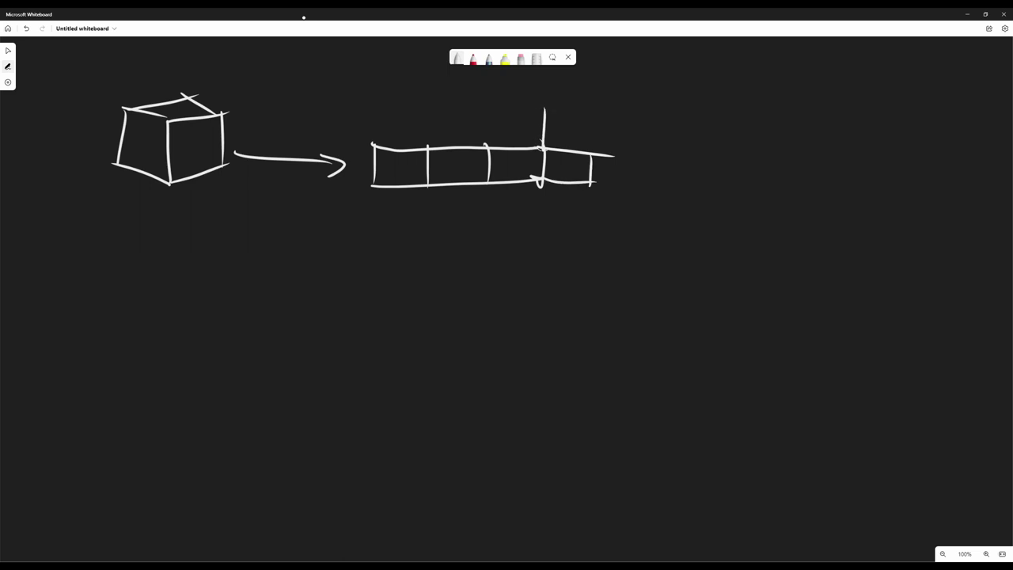
key(ctrl+z)
mouse_move(487, 105)
mouse_down()
mouse_move(486, 145)
mouse_move(555, 114)
mouse_up()
drag(546, 108, 547, 149)
mouse_move(490, 170)
mouse_down()
mouse_move(495, 234)
mouse_move(542, 227)
mouse_up()
drag(540, 180, 541, 231)
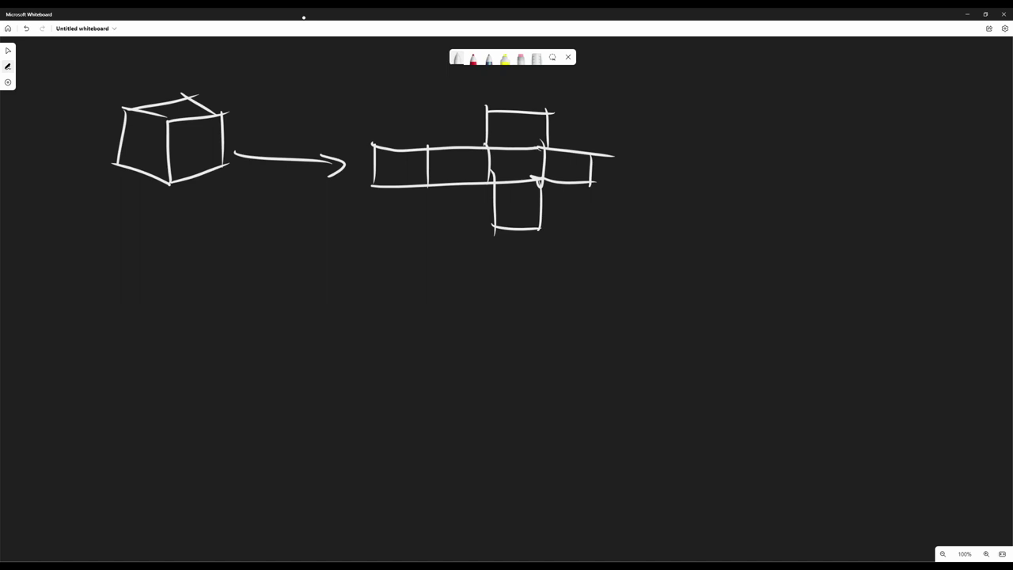
Number three cube faces 1, 2 and 3, and write the same numbers in the net's first three squares.
drag(147, 137, 148, 157)
drag(178, 109, 192, 118)
mouse_move(254, 90)
mouse_down()
mouse_move(239, 125)
mouse_move(252, 125)
mouse_move(268, 89)
mouse_move(258, 100)
mouse_up()
mouse_move(408, 160)
mouse_down()
mouse_move(407, 182)
mouse_move(469, 167)
mouse_move(474, 177)
mouse_move(528, 179)
mouse_up()
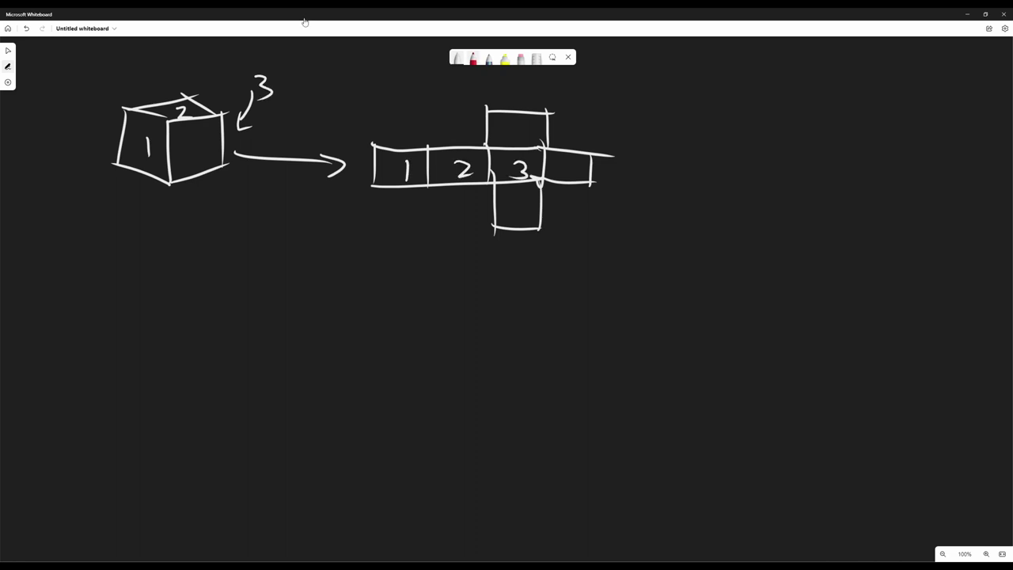
Mark the edge shared by faces 1 and 2 in orange on both the net and the cube.
click(473, 58)
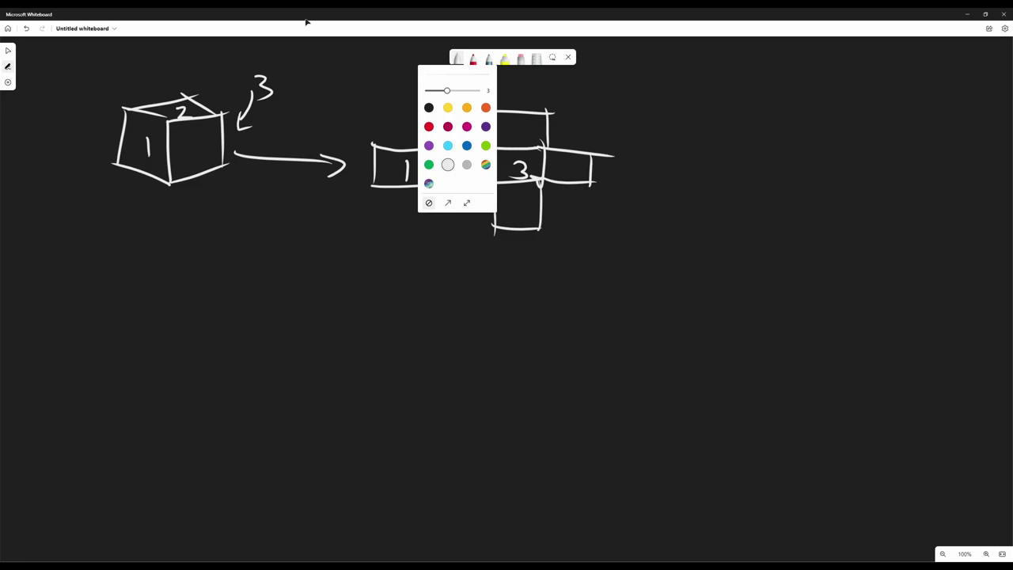
click(486, 108)
click(378, 115)
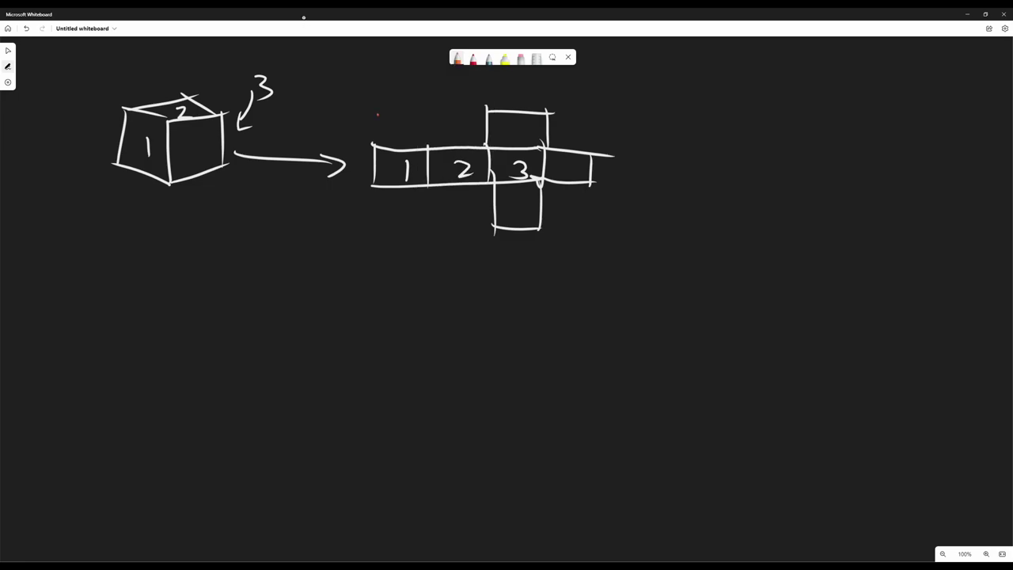
drag(428, 188, 428, 147)
drag(125, 109, 174, 119)
Mark the edge shared by faces 2 and 3 in yellow on both the net and the cube.
click(474, 59)
click(563, 102)
drag(491, 187, 491, 148)
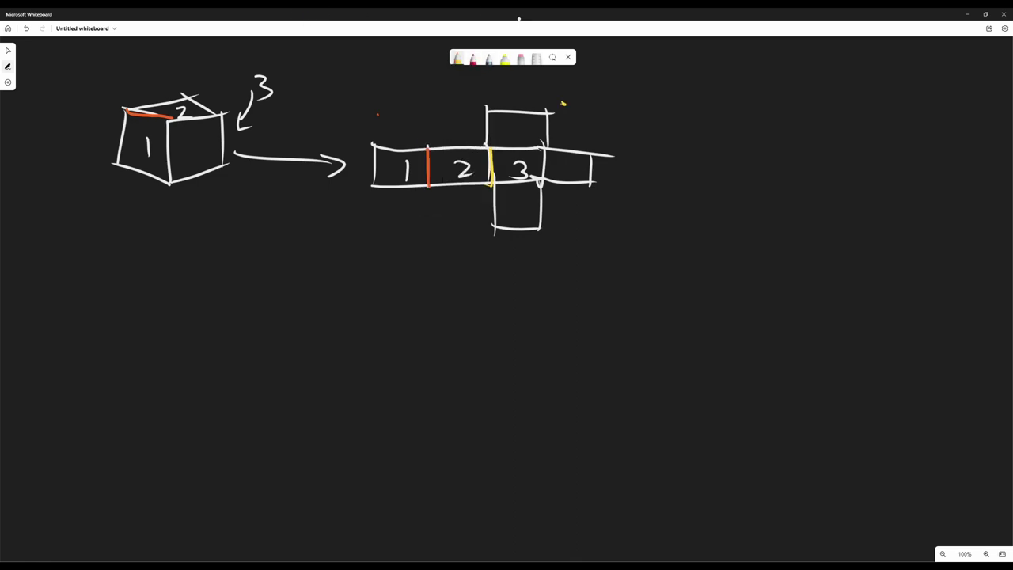
mouse_move(191, 99)
mouse_down()
mouse_move(230, 112)
mouse_move(212, 112)
mouse_up()
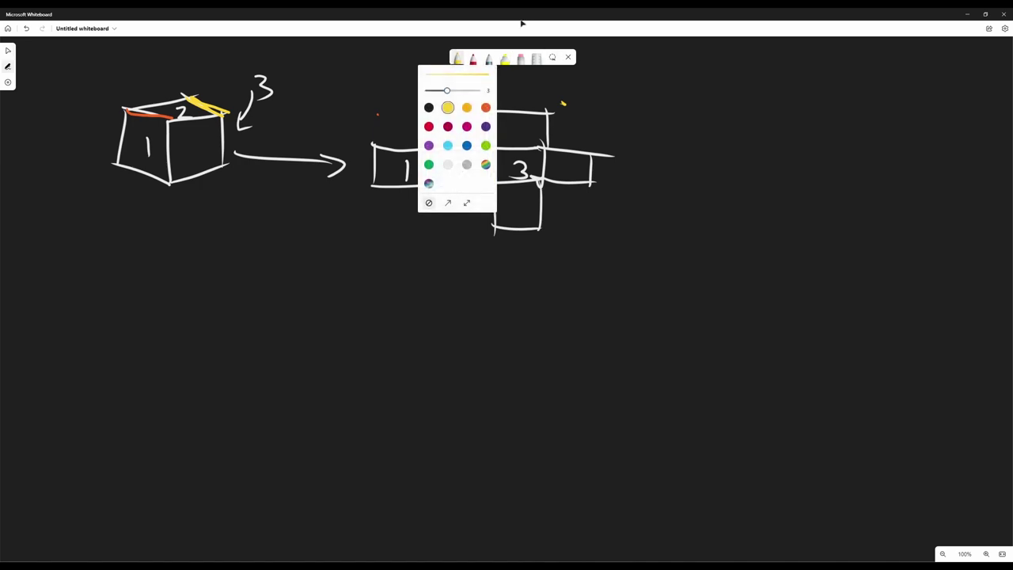
Draw a large white square below the cube and its net.
click(448, 164)
click(247, 311)
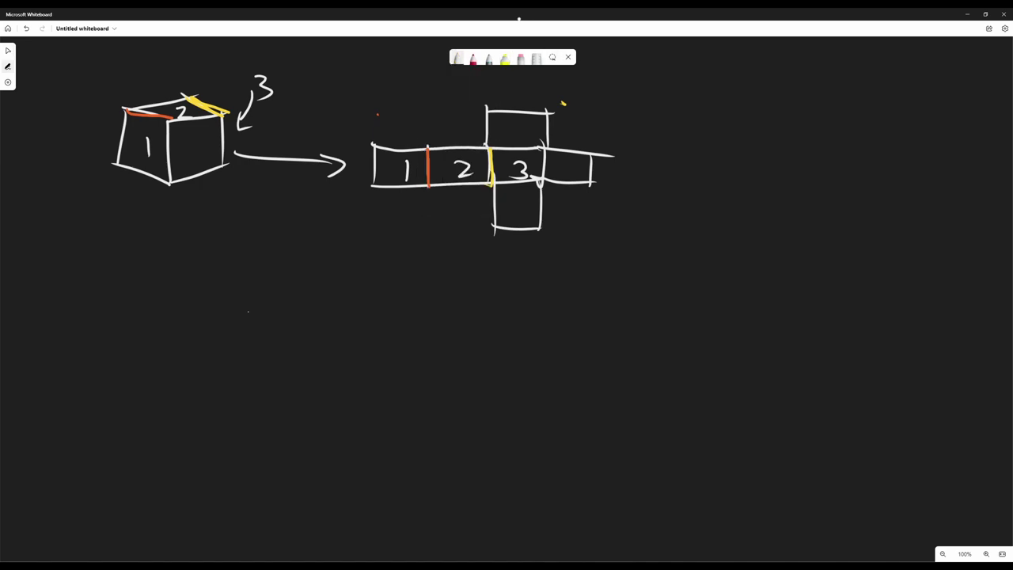
mouse_move(174, 237)
mouse_down()
mouse_move(189, 452)
mouse_move(372, 247)
mouse_move(443, 239)
mouse_move(418, 420)
mouse_up()
mouse_move(187, 453)
mouse_down()
mouse_move(426, 469)
mouse_move(417, 411)
mouse_up()
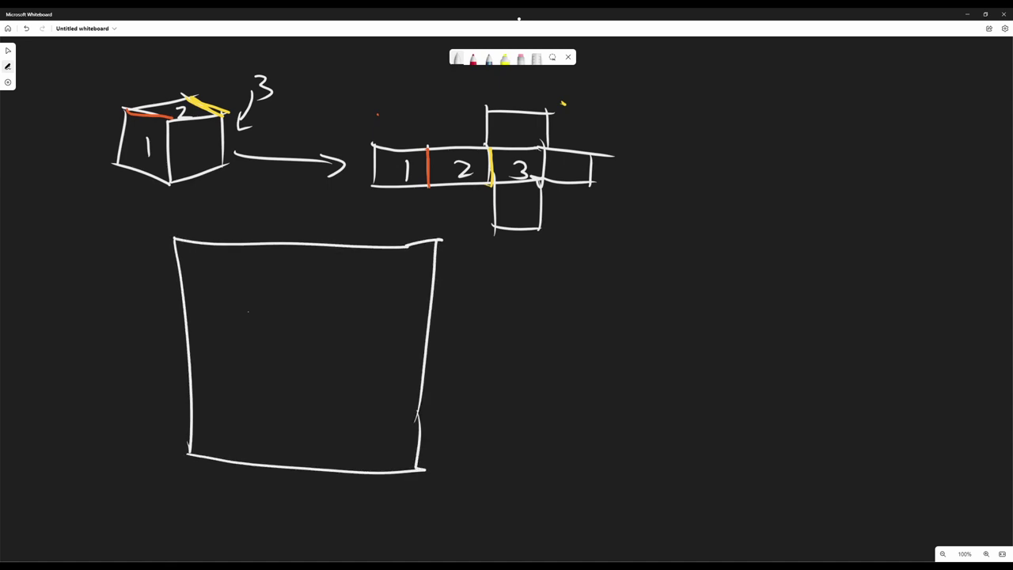
Fill the large square with parallel diagonal lines to represent a texture.
drag(179, 284, 217, 258)
drag(187, 320, 287, 245)
drag(188, 374, 397, 222)
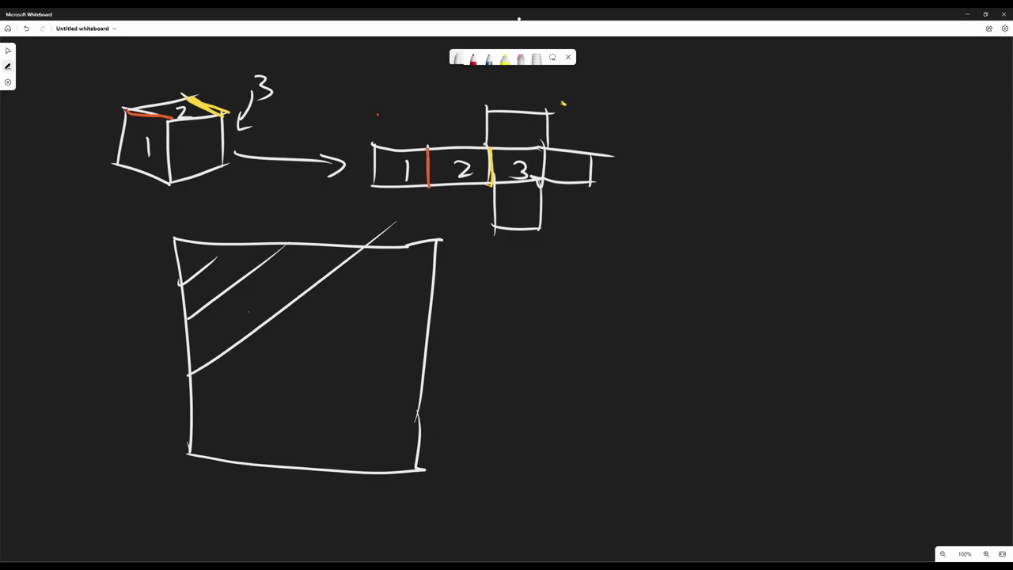
drag(193, 414, 436, 245)
drag(184, 455, 431, 293)
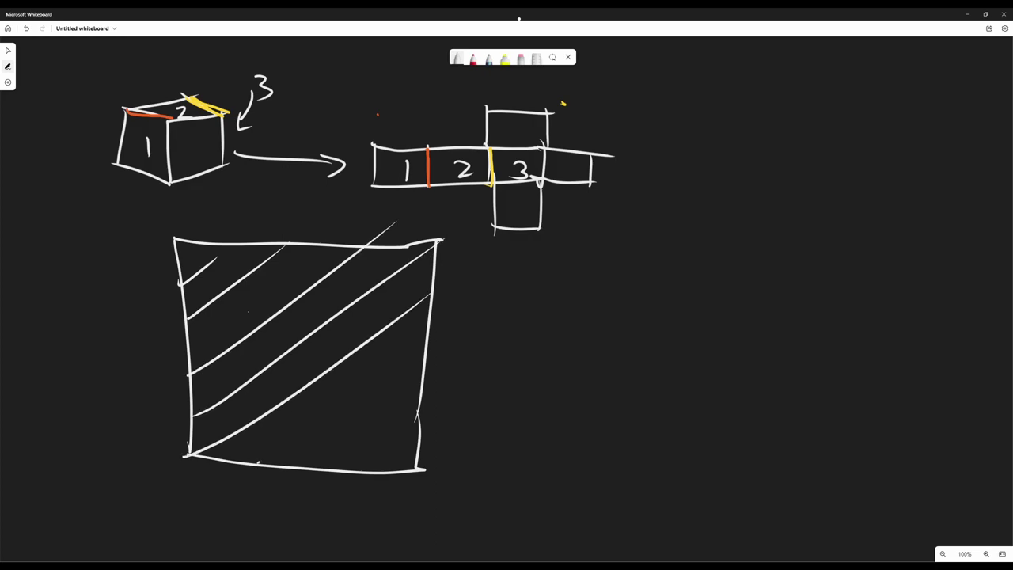
drag(257, 463, 445, 360)
drag(355, 471, 433, 426)
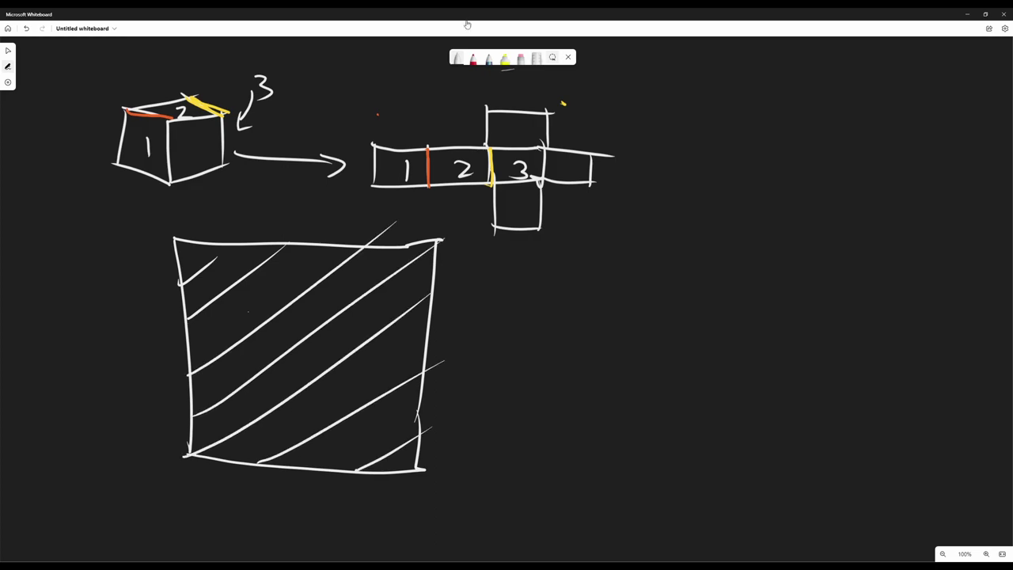
Lasso the whole numbered cube net and move it onto the hatched square.
click(552, 57)
mouse_move(455, 83)
mouse_down()
mouse_move(356, 123)
mouse_move(344, 182)
mouse_move(371, 212)
mouse_move(418, 212)
mouse_move(501, 247)
mouse_move(594, 261)
mouse_move(666, 204)
mouse_move(639, 115)
mouse_move(543, 82)
mouse_move(458, 82)
mouse_up()
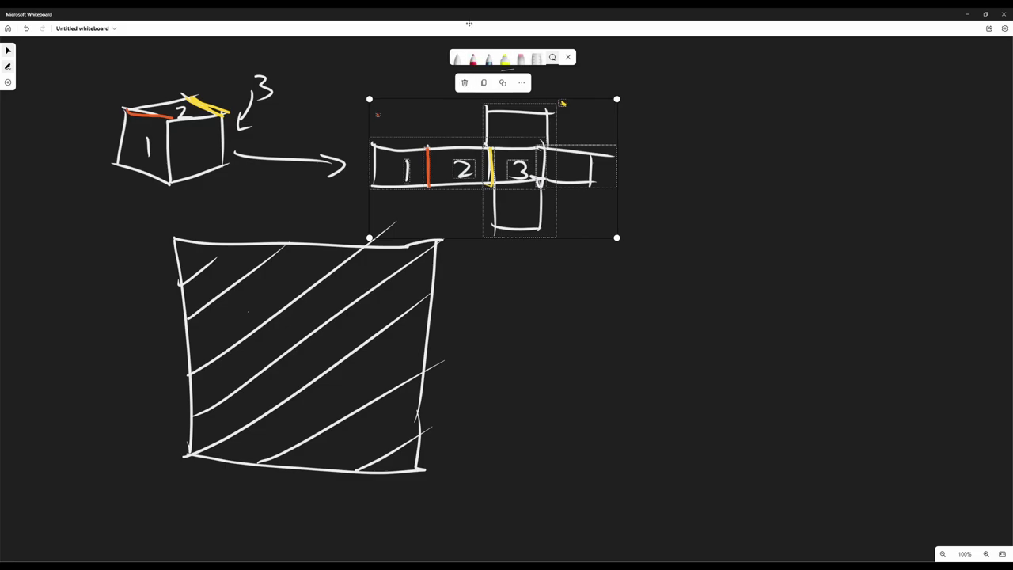
mouse_move(516, 181)
mouse_down()
mouse_move(396, 328)
mouse_move(351, 356)
mouse_move(342, 374)
mouse_up()
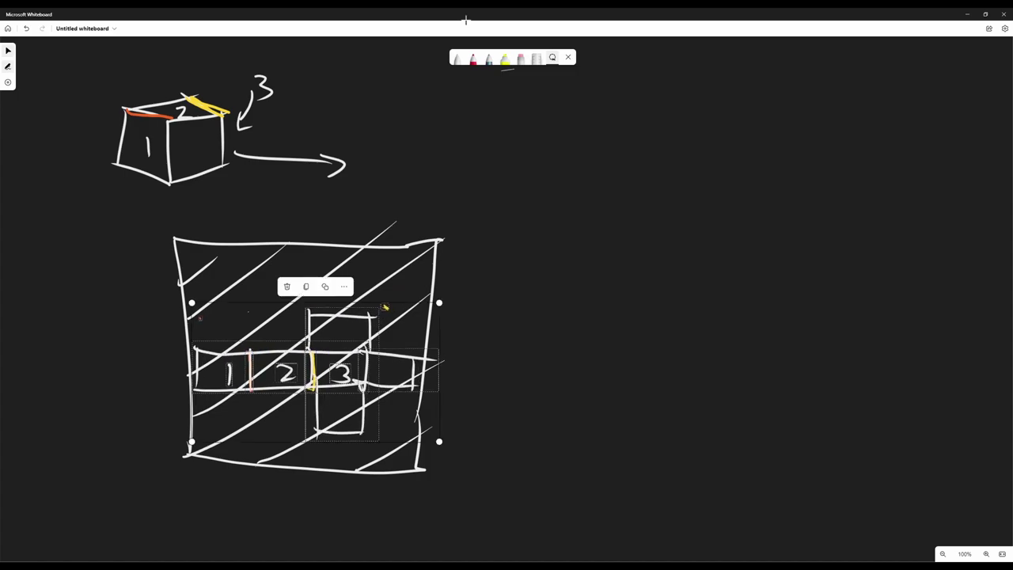
key(Escape)
Set the pen colour to orange and put a dot on the lower-left corner of the net's face 1.
click(474, 59)
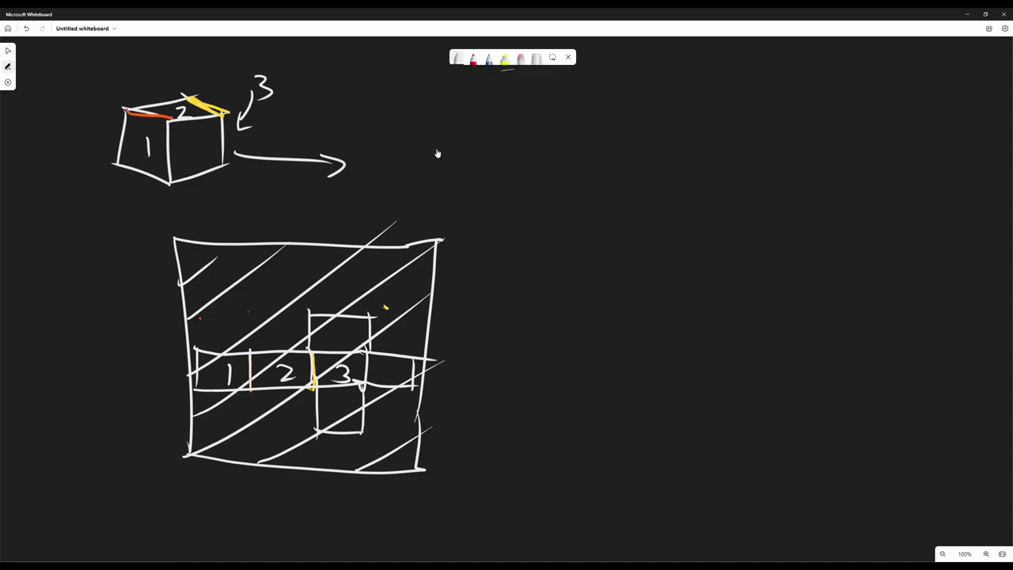
click(458, 59)
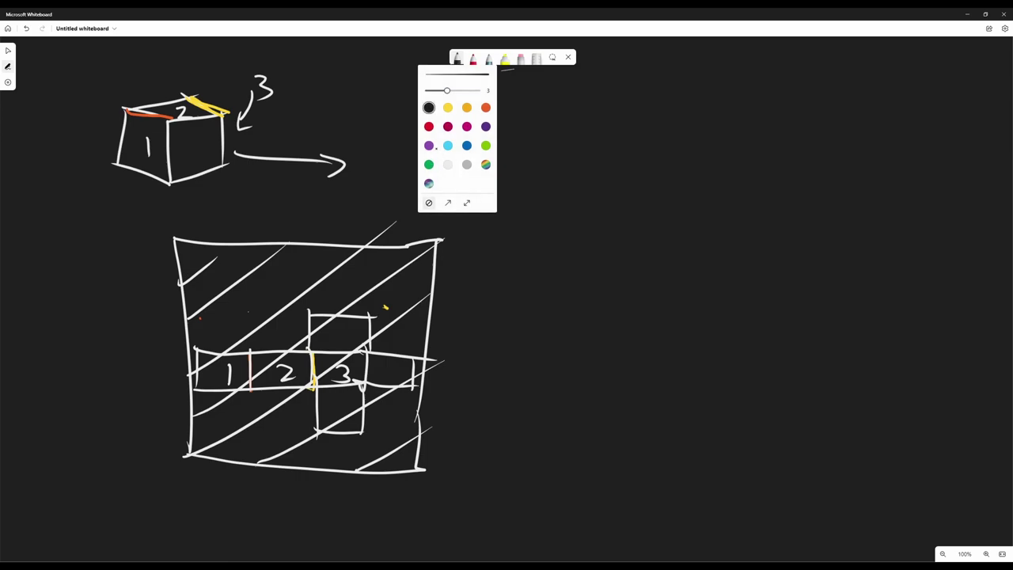
key(Escape)
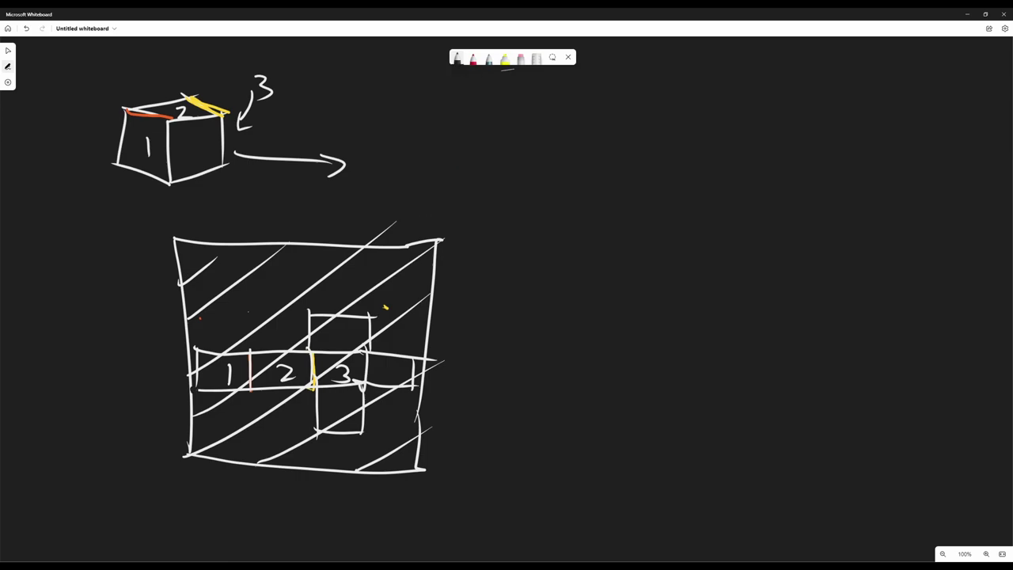
click(458, 59)
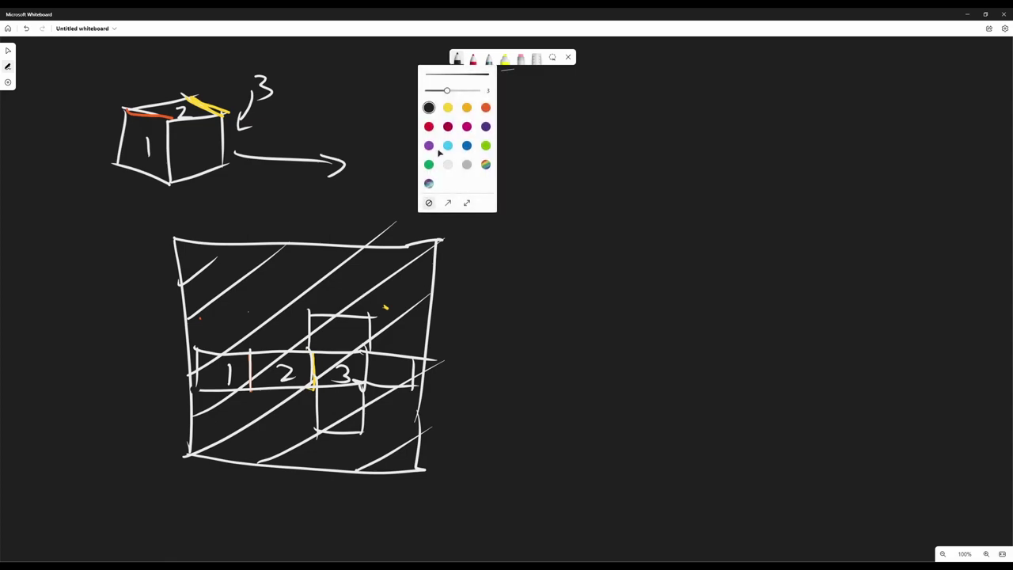
click(486, 107)
key(Escape)
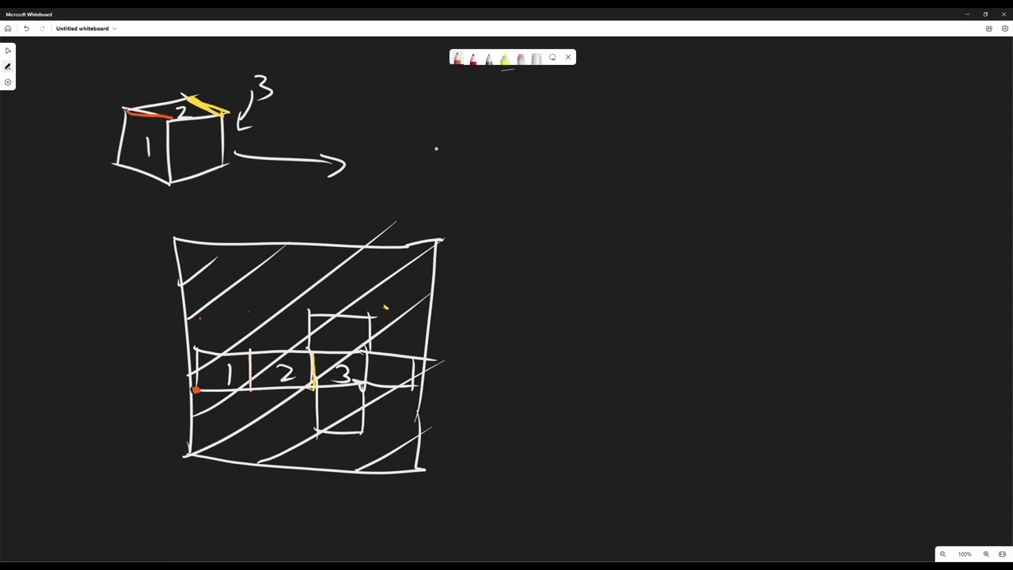
Draw an orange arrow pointing at the dotted corner of face 1 and label it (x1, y1).
drag(155, 398, 187, 392)
mouse_move(177, 387)
mouse_down()
mouse_move(189, 392)
mouse_move(179, 405)
mouse_up()
mouse_move(111, 375)
mouse_down()
mouse_move(100, 405)
mouse_move(124, 400)
mouse_up()
drag(123, 387, 111, 402)
mouse_move(130, 398)
mouse_down()
mouse_move(146, 391)
mouse_move(136, 413)
mouse_up()
drag(150, 379, 151, 405)
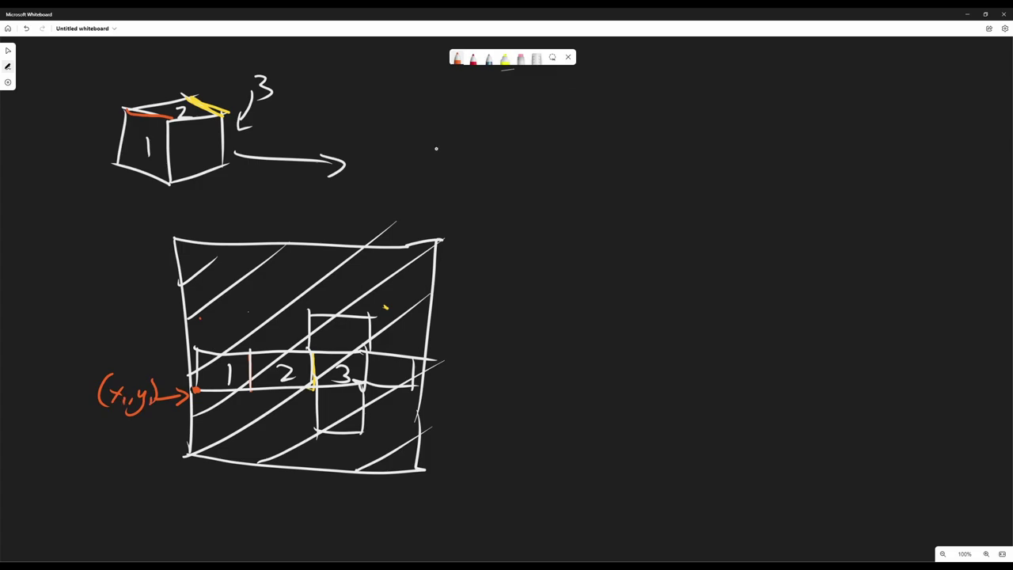
In white, label the hatched square's lower-left corner (0,0) and upper-right corner (1,1), and add a small arrow above the (x1, y1) label.
click(458, 59)
click(448, 164)
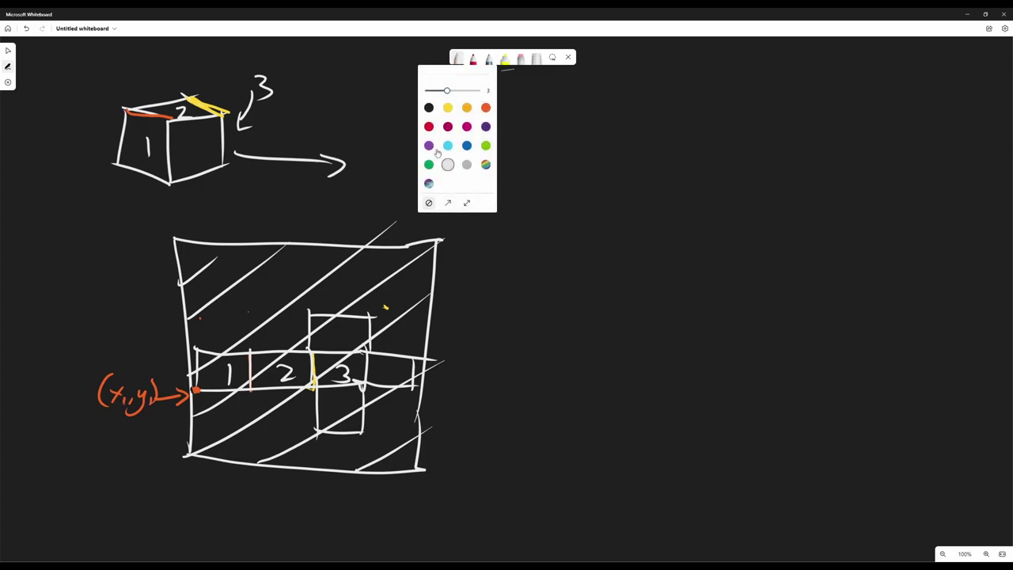
mouse_move(127, 455)
mouse_down()
mouse_move(126, 493)
mouse_move(140, 477)
mouse_move(157, 490)
mouse_move(173, 472)
mouse_move(191, 479)
mouse_move(186, 505)
mouse_up()
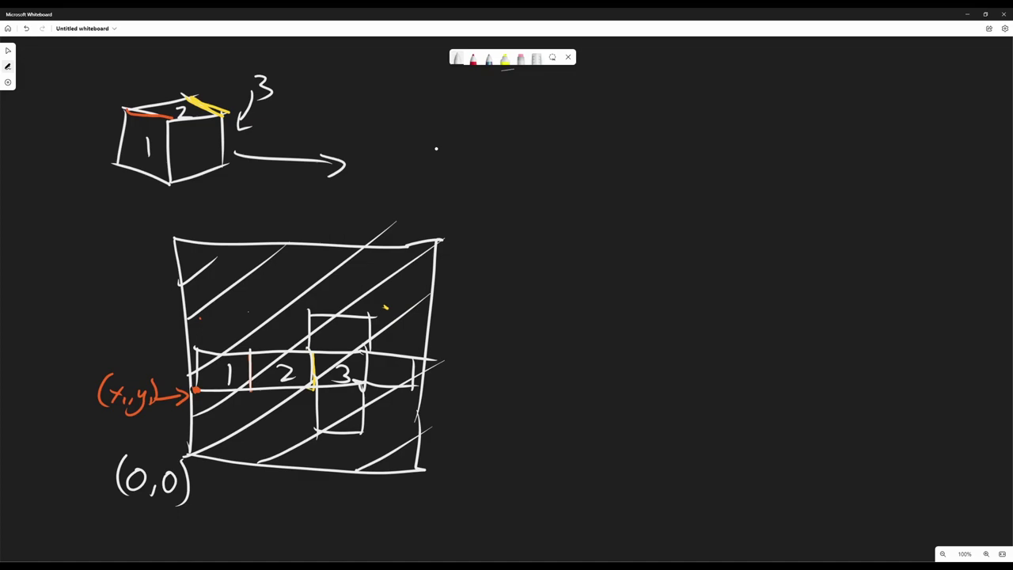
drag(460, 206, 453, 237)
mouse_move(467, 214)
mouse_down()
mouse_move(452, 235)
mouse_move(477, 240)
mouse_move(497, 216)
mouse_move(497, 236)
mouse_move(514, 218)
mouse_move(511, 249)
mouse_up()
mouse_move(100, 338)
mouse_down()
mouse_move(105, 362)
mouse_move(117, 358)
mouse_up()
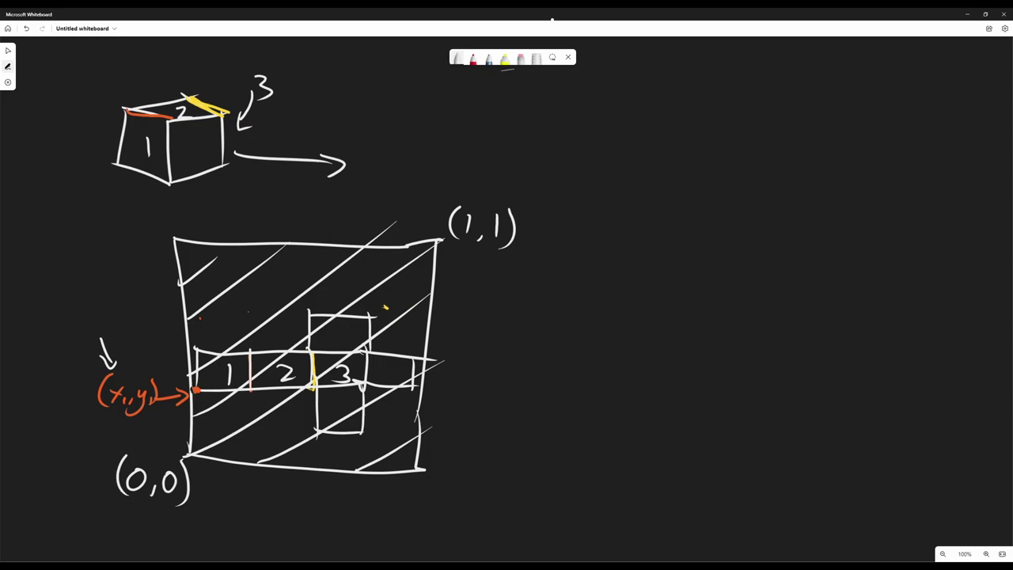
Place a yellow dot inside the net face above face 3.
click(474, 58)
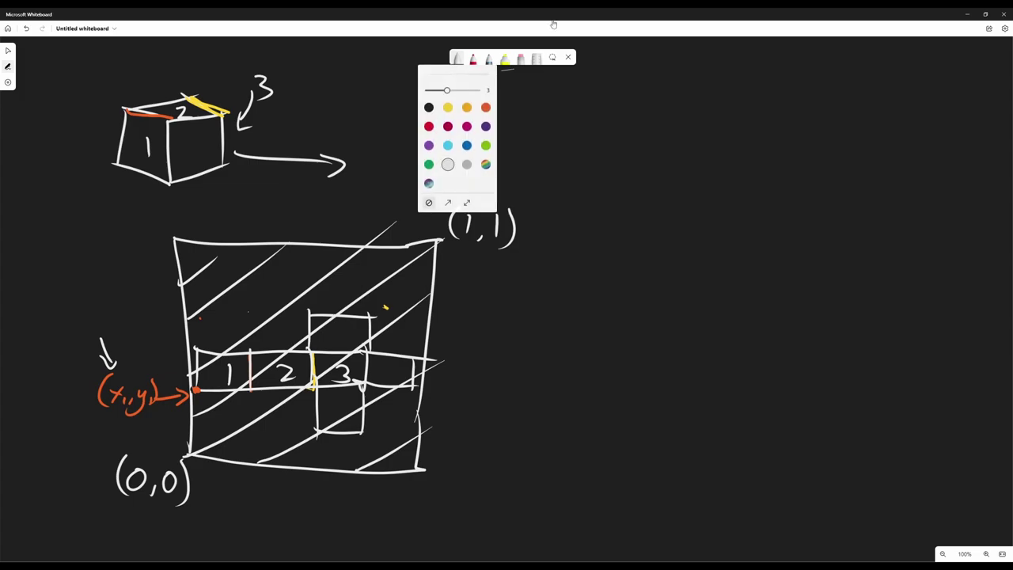
click(448, 106)
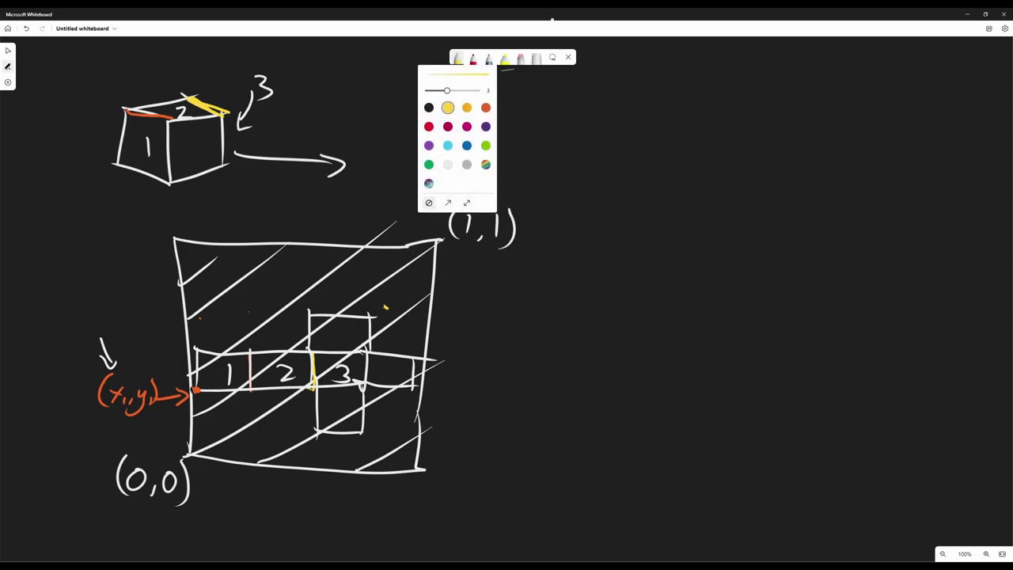
click(338, 338)
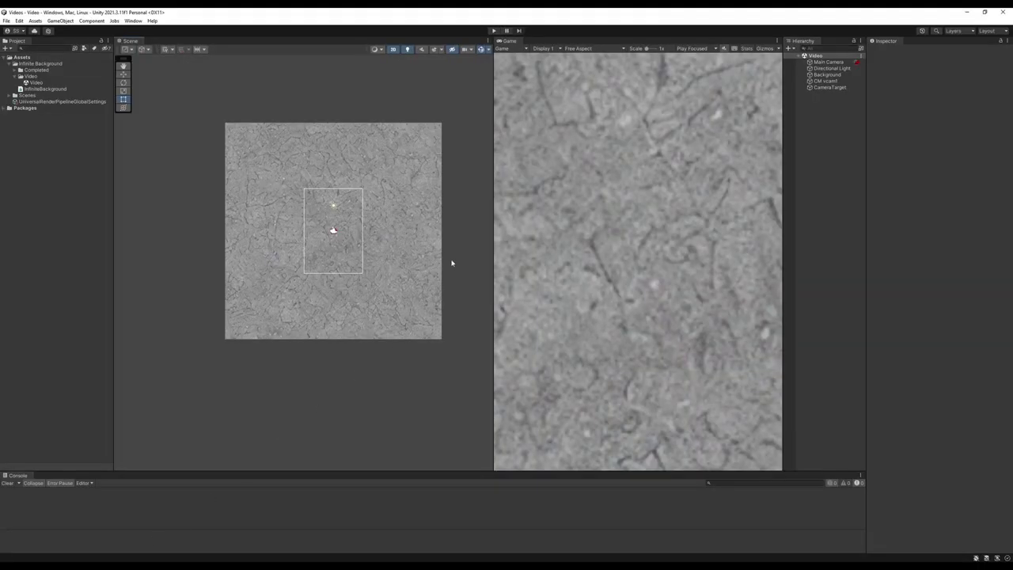
Switch to Unity and create a URP Sprite Unlit Shader Graph named InfiniteBackground2 in the Video folder.
click(32, 76)
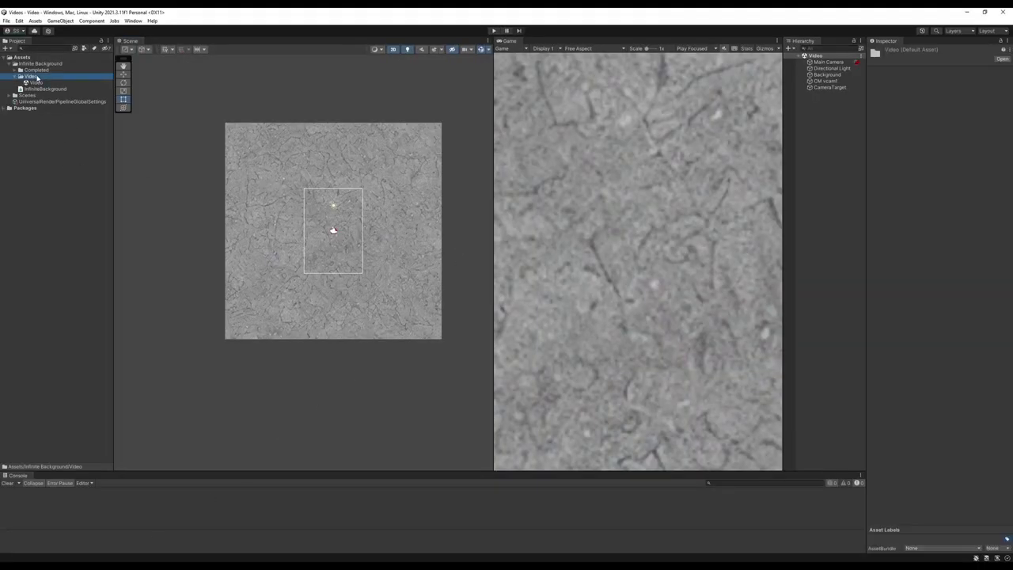
right_click(36, 77)
mouse_move(95, 80)
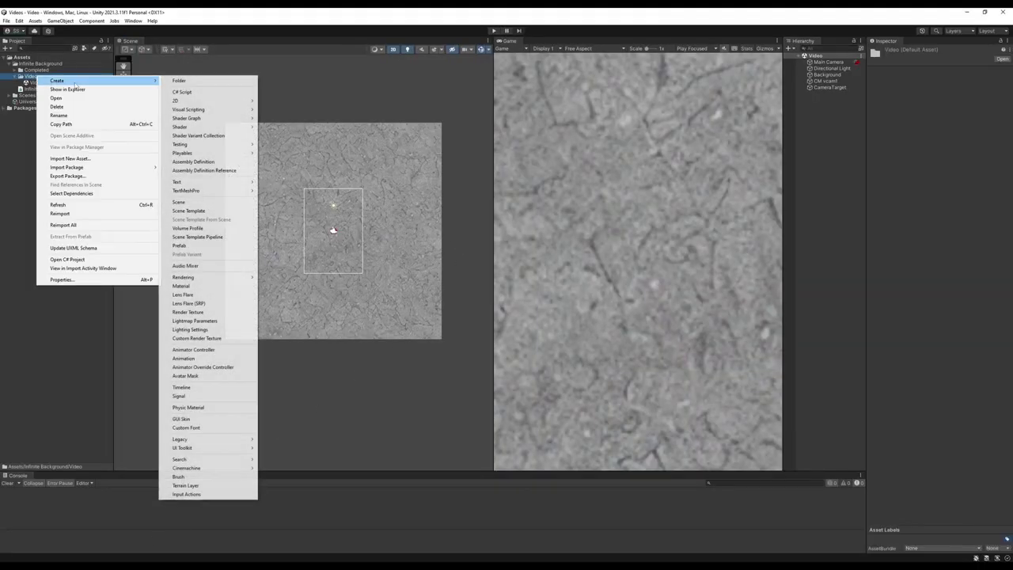
mouse_move(190, 118)
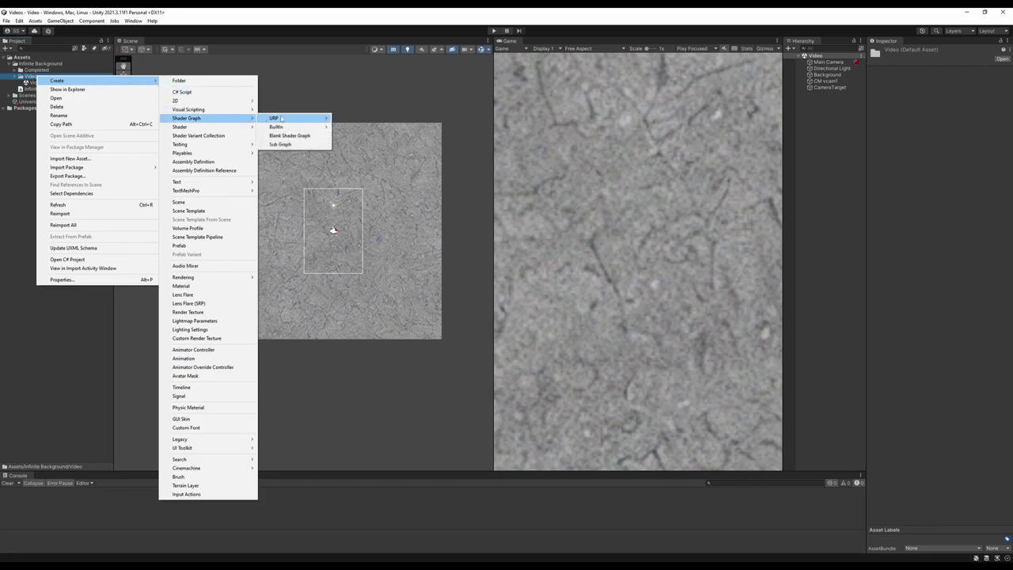
mouse_move(287, 122)
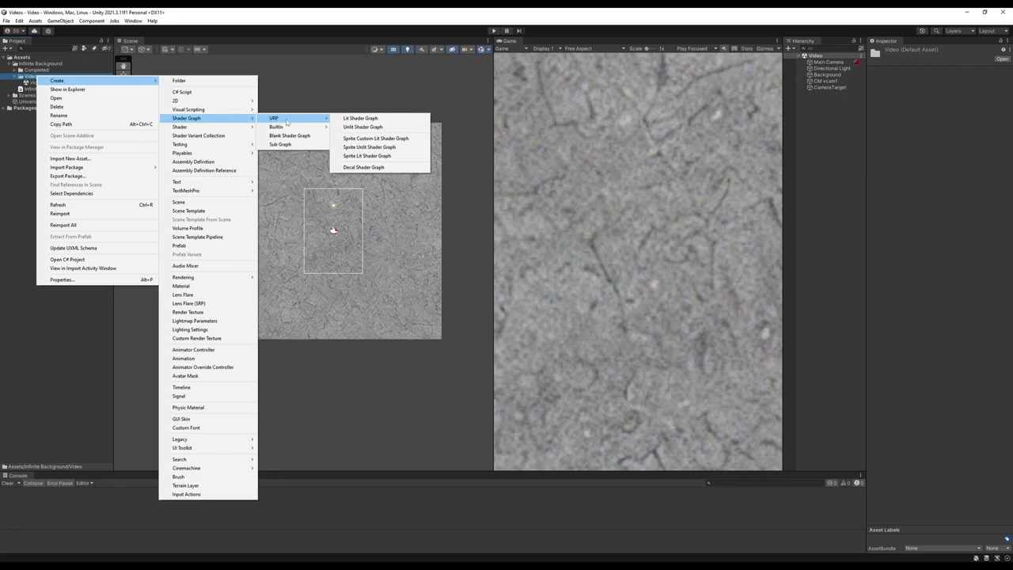
click(370, 147)
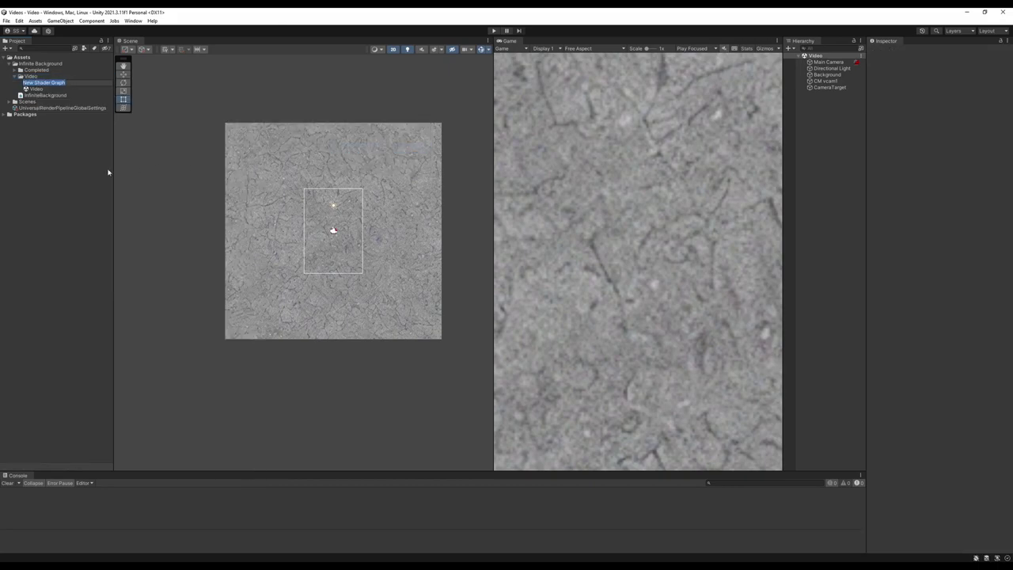
key(BackSpace)
text(InfiniteBackground2)
key(Return)
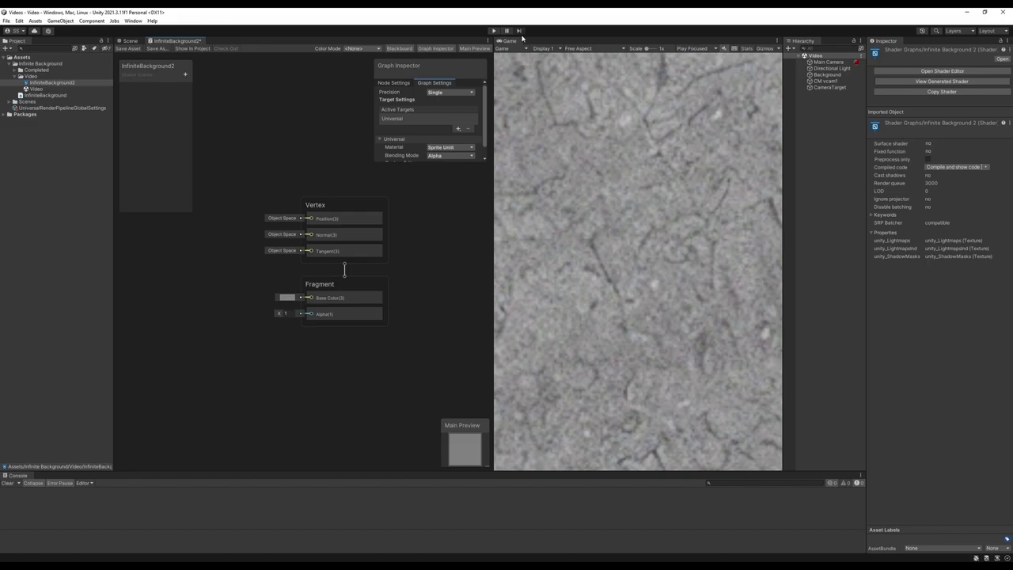
Dock the Game view alongside the Scene view and bring up the InfiniteBackground2 graph in the enlarged area.
drag(511, 40, 207, 41)
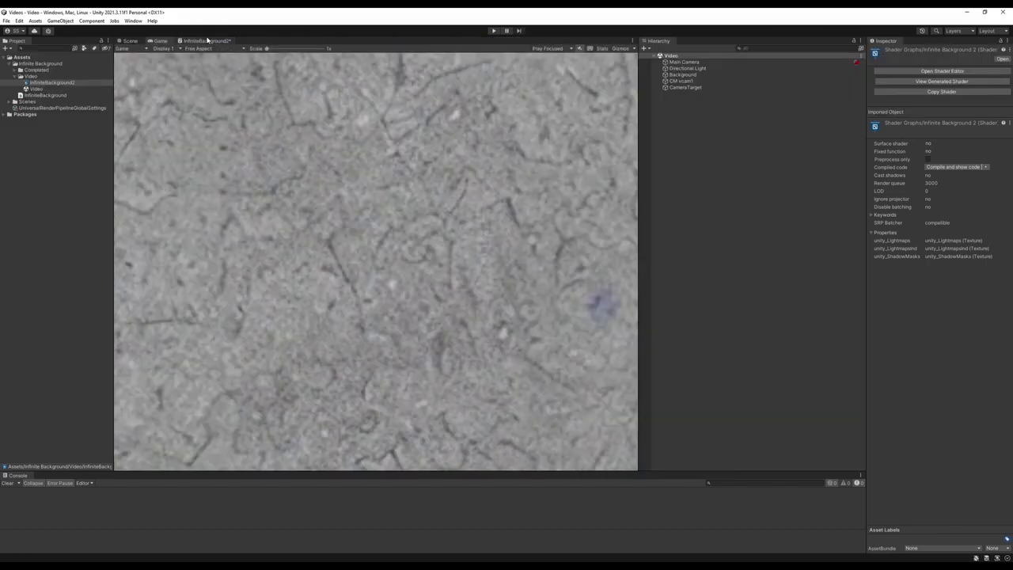
click(207, 40)
scroll(427, 204, down, 1)
middle_drag(445, 204, 586, 260)
scroll(379, 234, down, 2)
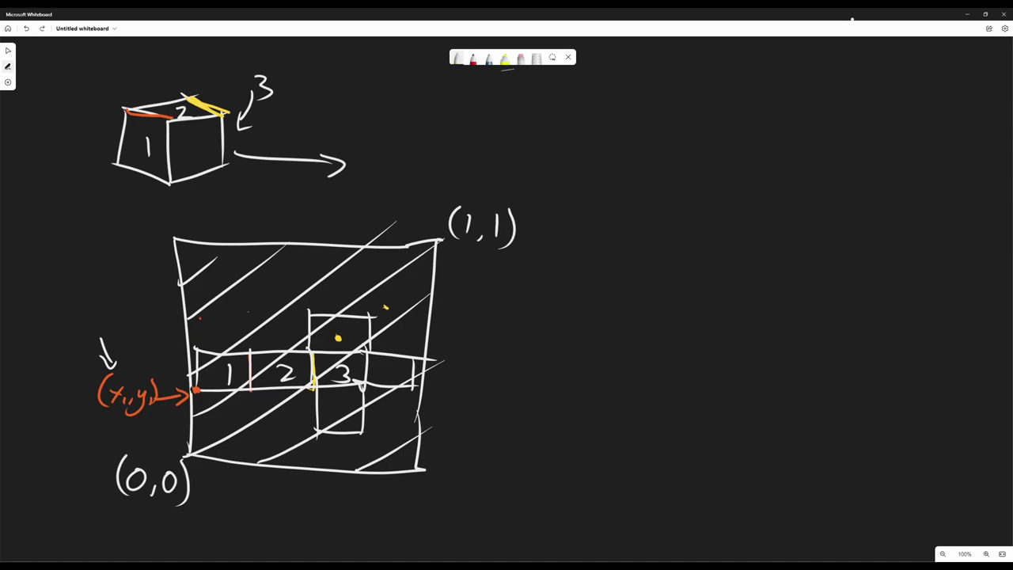
Switch to Microsoft Whiteboard and draw a second white square, filled with diagonal lines, in the empty area beside the cube.
drag(578, 105, 568, 299)
mouse_move(579, 104)
mouse_down()
mouse_move(752, 119)
mouse_move(697, 307)
mouse_up()
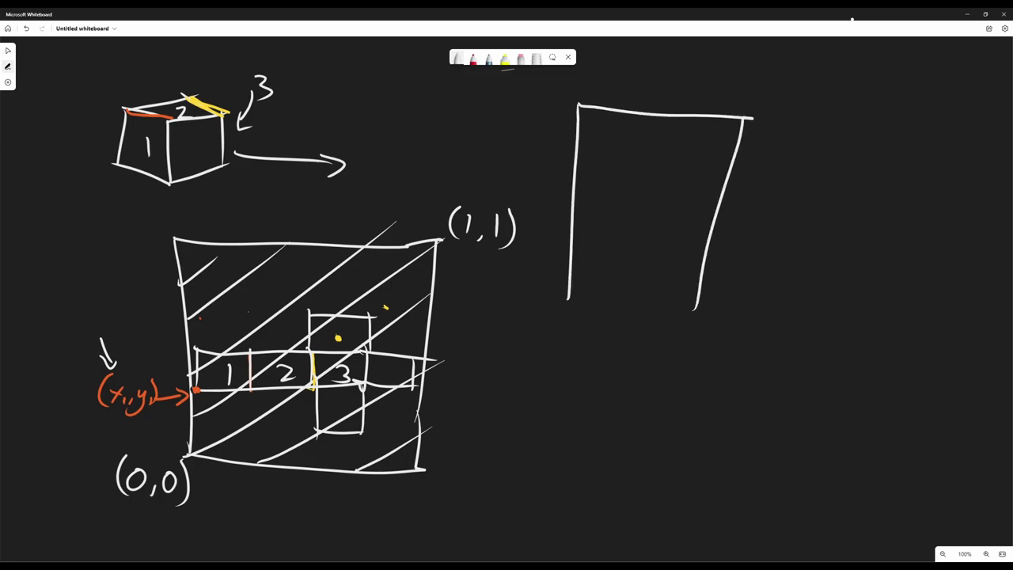
drag(573, 295, 730, 303)
drag(571, 157, 654, 119)
drag(573, 198, 705, 115)
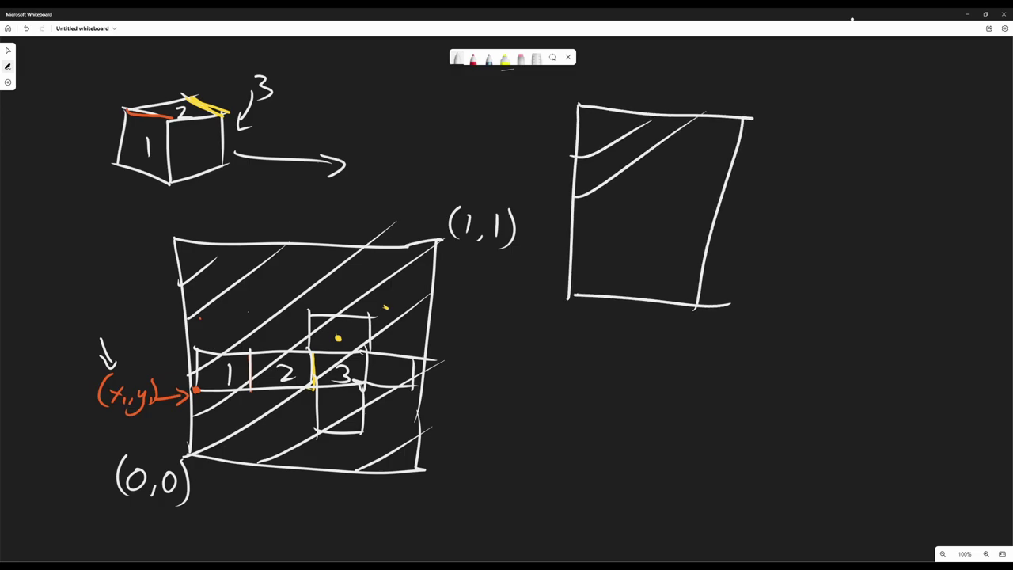
drag(571, 244, 757, 126)
drag(578, 277, 729, 189)
drag(614, 297, 732, 232)
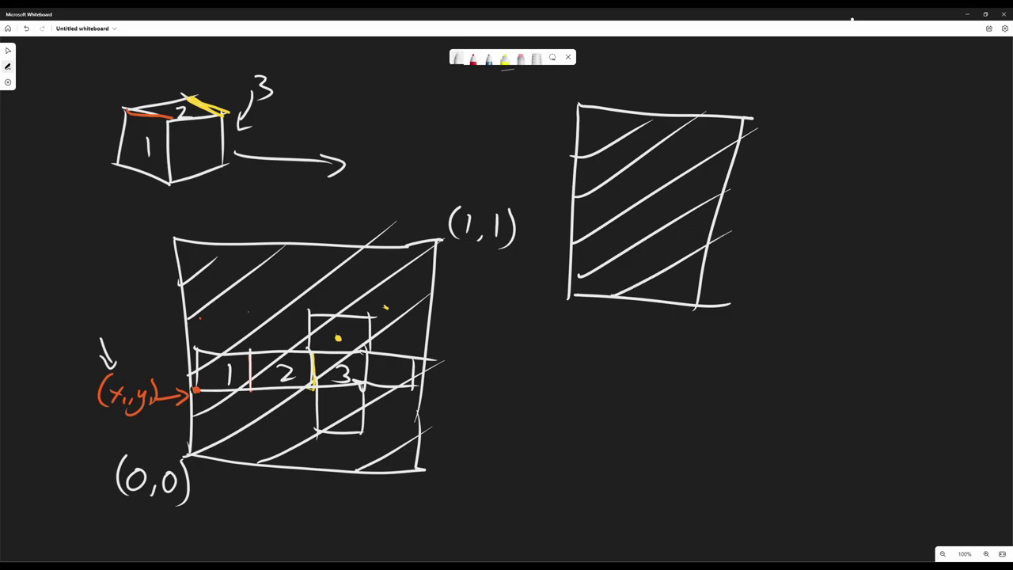
Draw a smaller yellow square beside the new hatched square and move it onto the hatching.
click(505, 58)
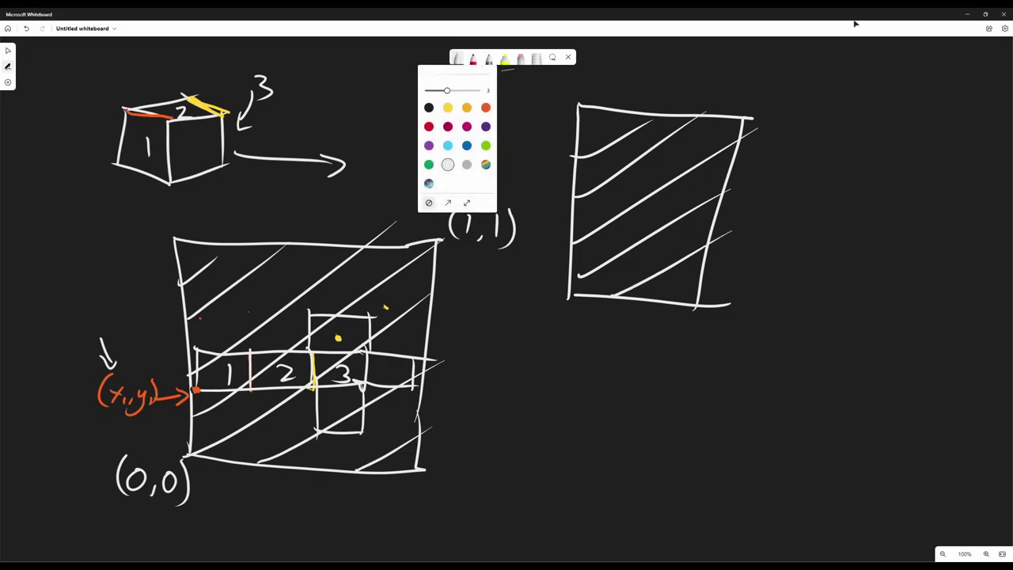
mouse_move(816, 87)
mouse_down()
mouse_move(807, 155)
mouse_move(869, 172)
mouse_move(898, 125)
mouse_move(809, 79)
mouse_up()
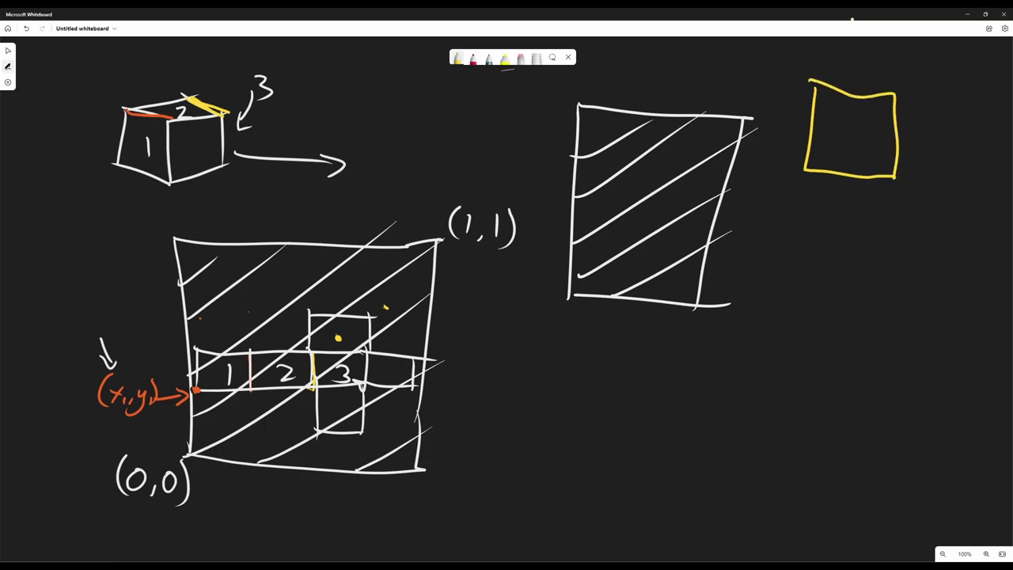
mouse_move(853, 131)
mouse_down()
mouse_move(797, 172)
mouse_move(623, 158)
mouse_move(618, 235)
mouse_move(631, 252)
mouse_move(652, 248)
mouse_move(623, 251)
mouse_move(623, 169)
mouse_move(616, 229)
mouse_move(658, 254)
mouse_move(686, 161)
mouse_move(673, 154)
mouse_up()
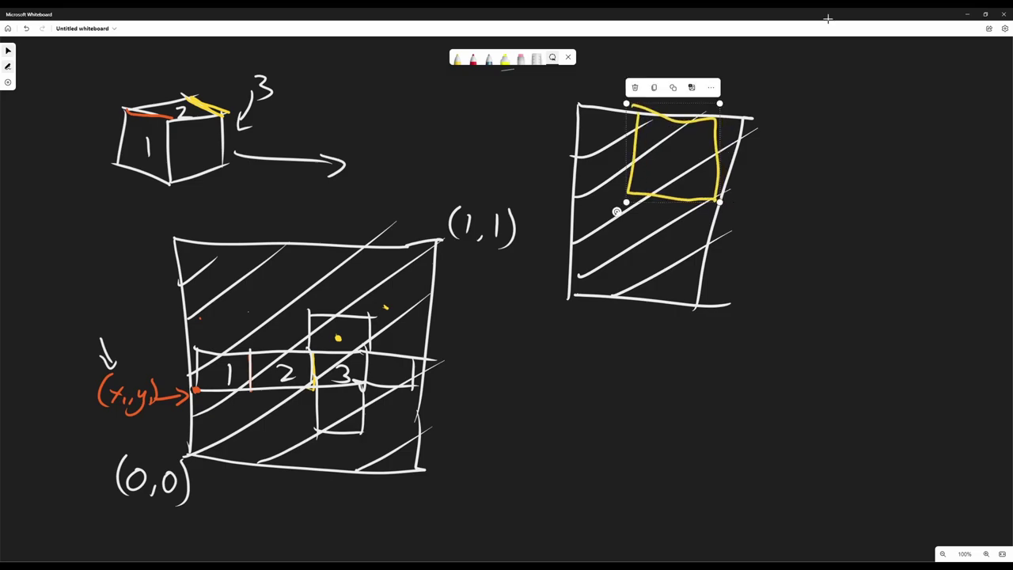
key(Escape)
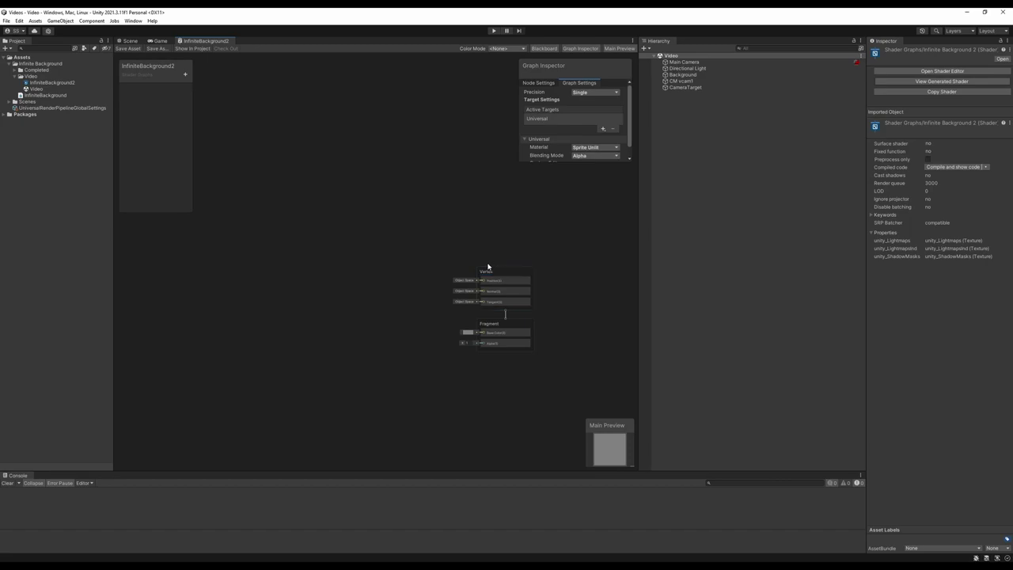
Switch to Unity and move the graph's Vertex block well above the Fragment block.
scroll(511, 305, up, 4)
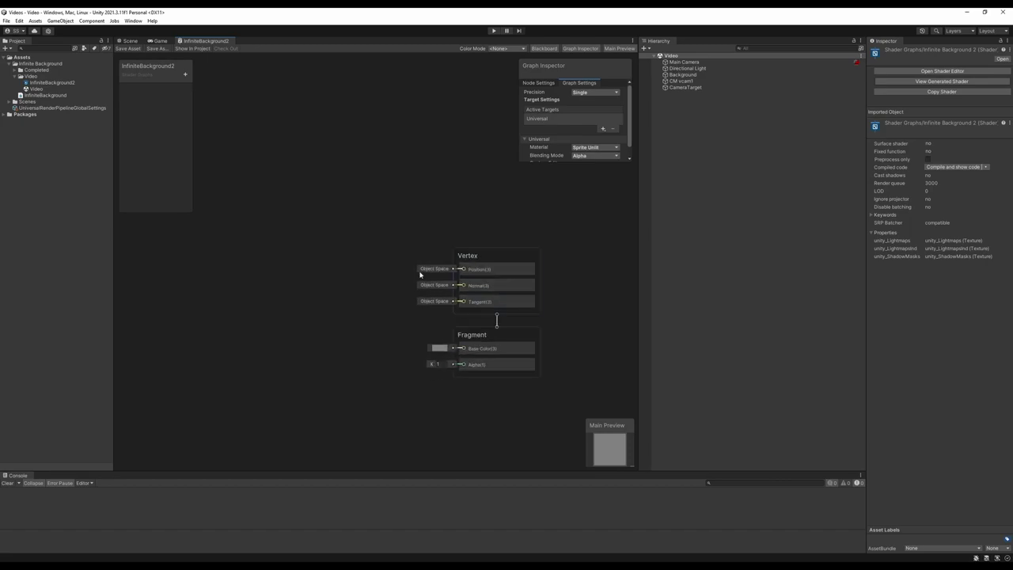
middle_drag(420, 275, 383, 279)
drag(340, 212, 544, 332)
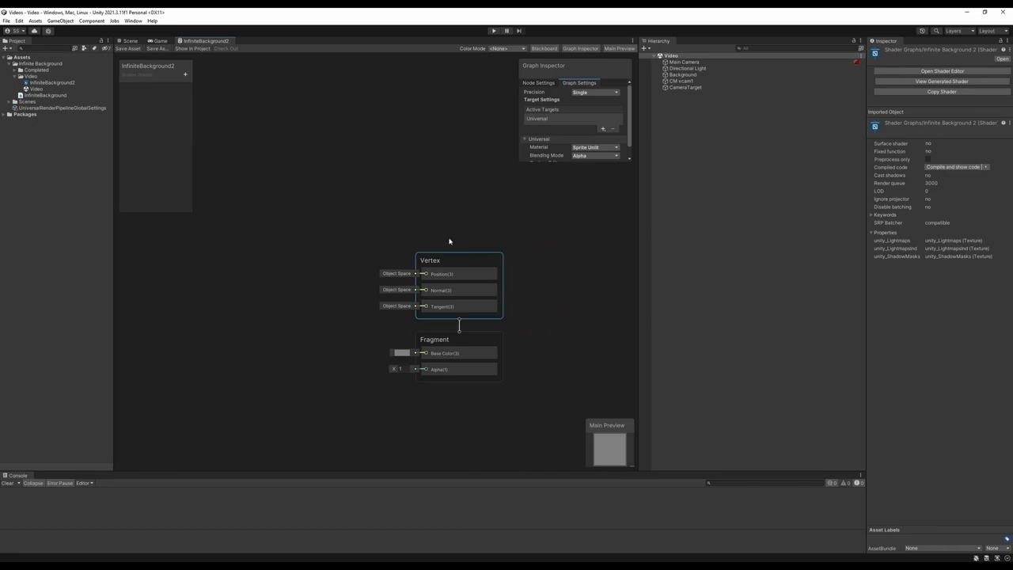
drag(460, 262, 459, 137)
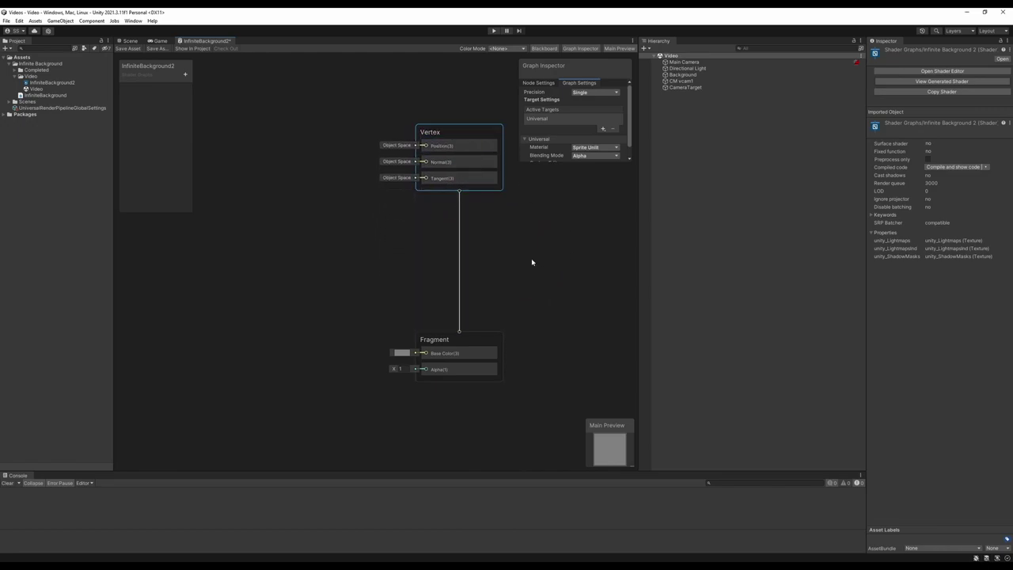
click(385, 305)
middle_drag(385, 305, 429, 225)
click(483, 283)
drag(483, 284, 484, 282)
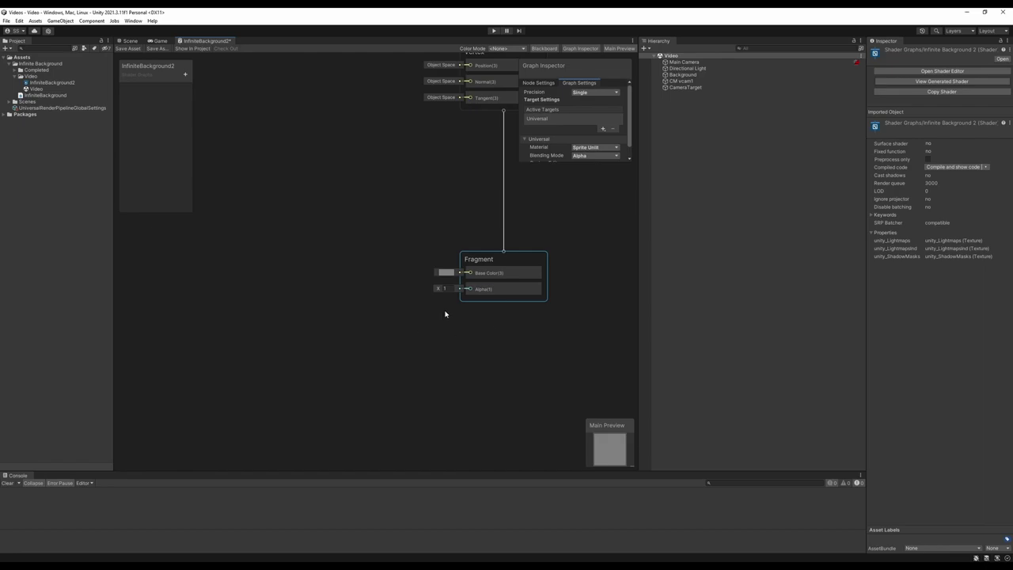
middle_drag(446, 312, 477, 325)
click(412, 293)
middle_drag(379, 294, 359, 310)
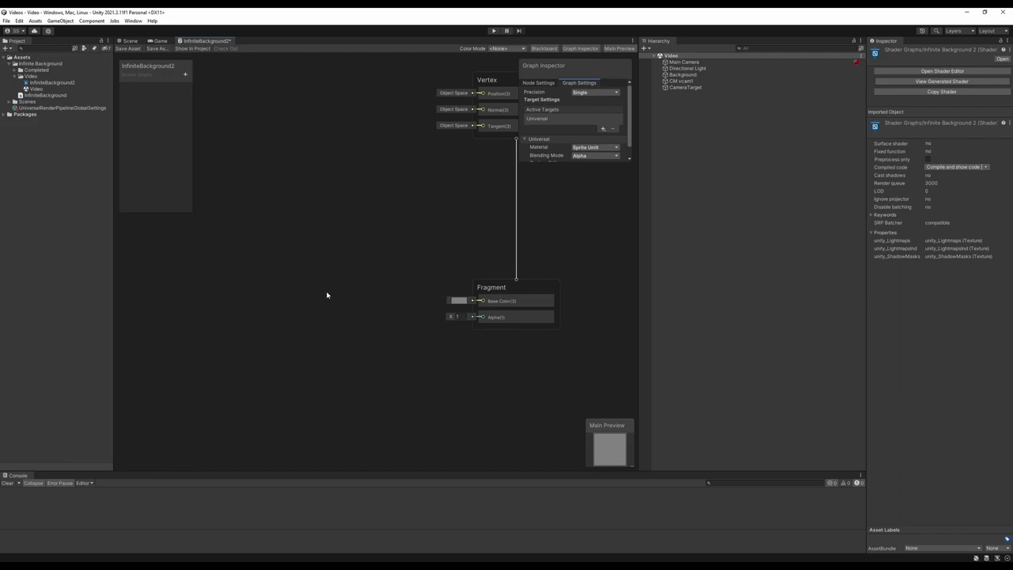
Add a Sample Texture 2D node to the graph beside the Fragment block.
key(space)
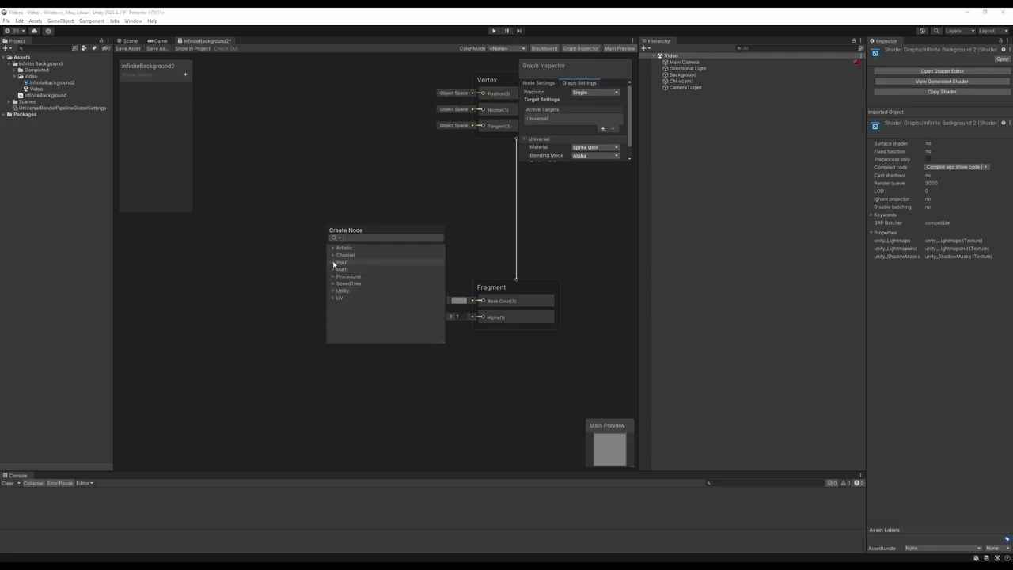
click(333, 265)
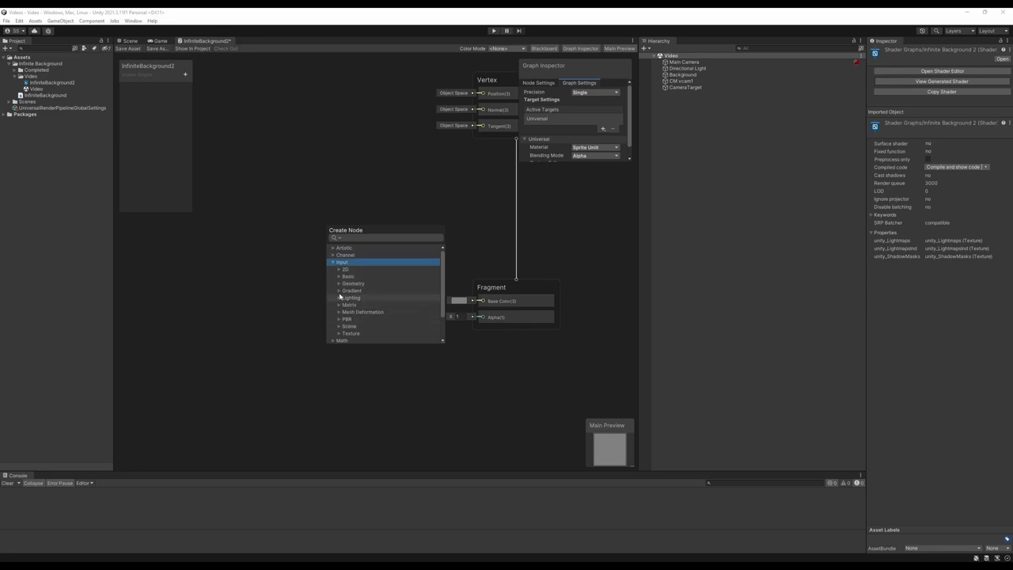
click(349, 333)
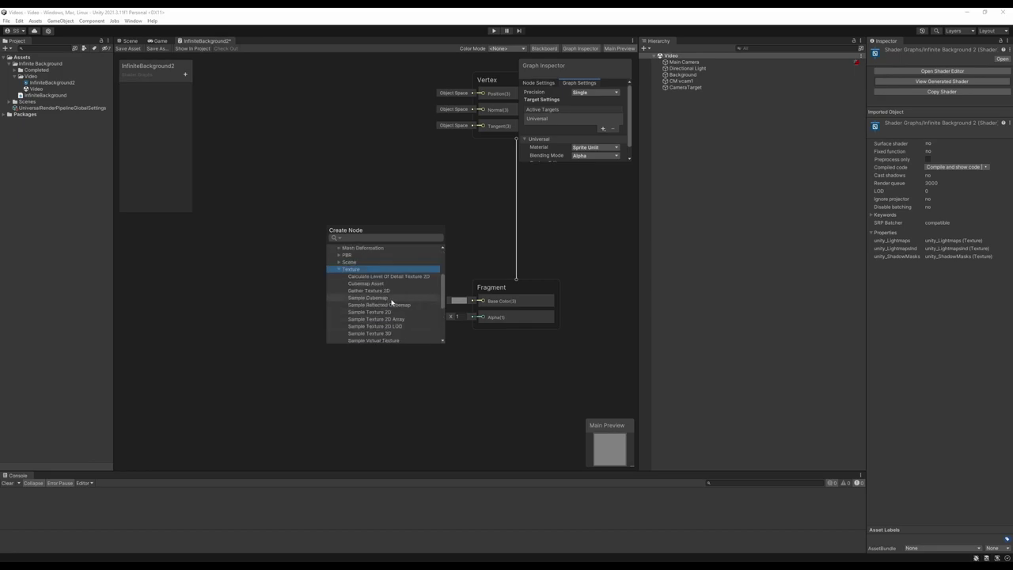
click(356, 237)
text(sample)
key(Up)
key(Up)
key(Up)
key(Up)
key(Up)
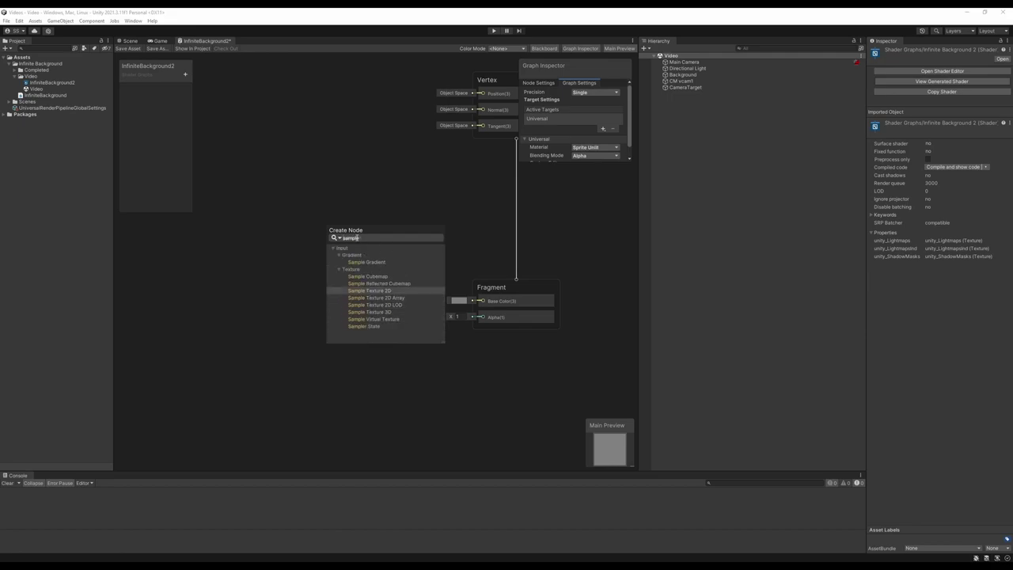
key(Return)
Connect the Sample Texture 2D node's RGBA output to Base Color and its A output to Alpha, and save the graph.
drag(373, 314, 485, 300)
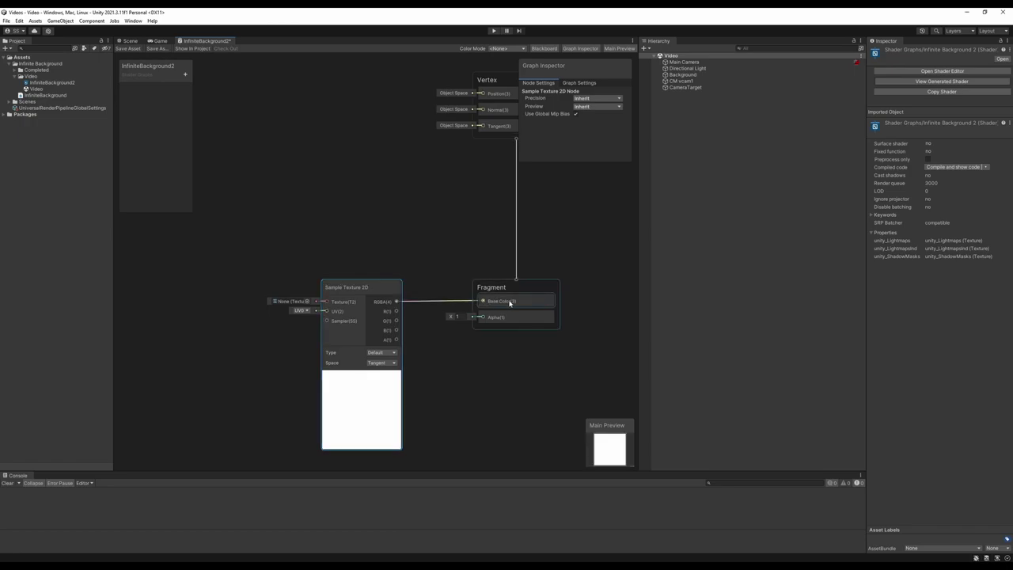
drag(397, 340, 491, 320)
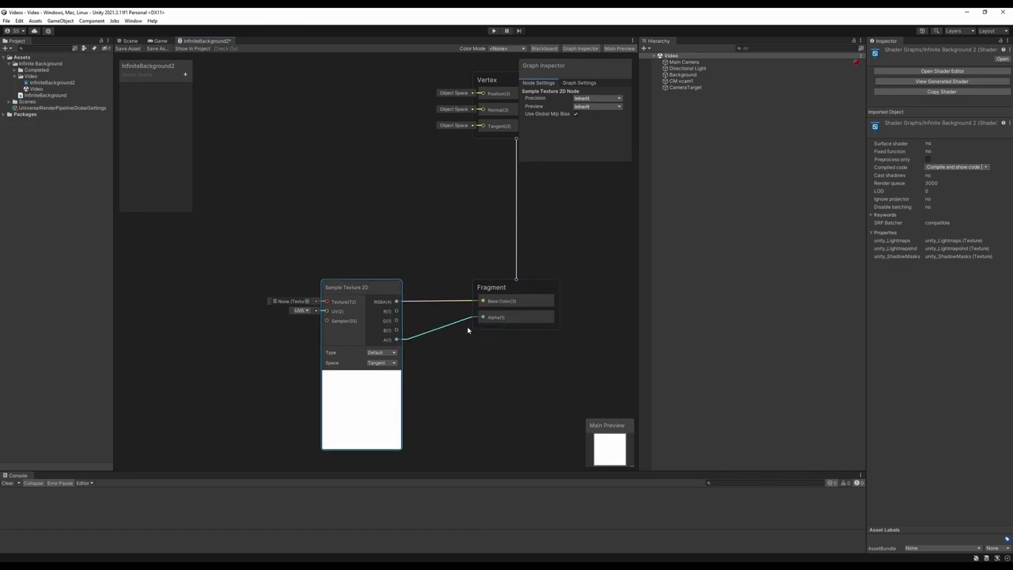
middle_drag(367, 340, 447, 327)
middle_drag(361, 245, 381, 309)
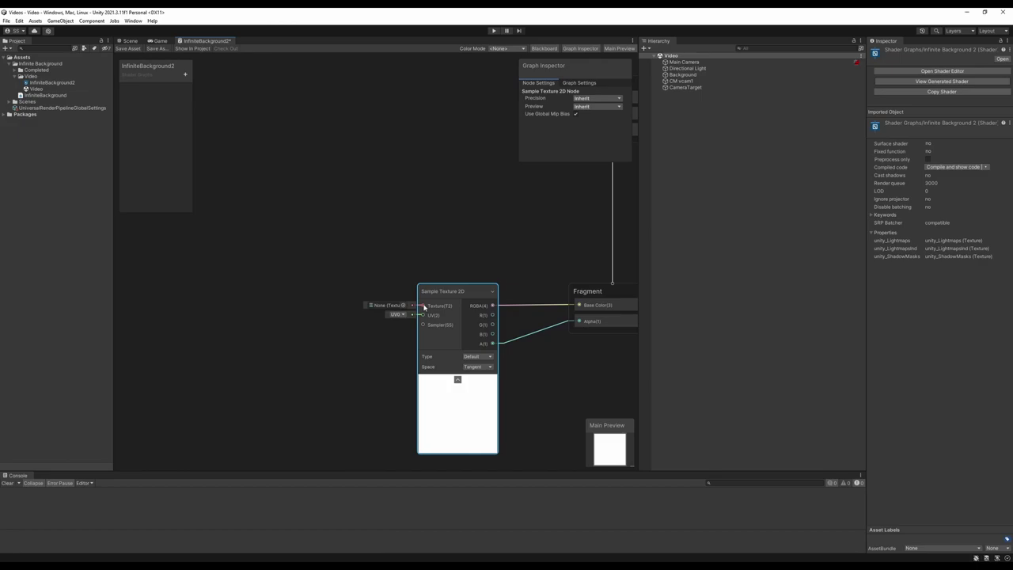
click(389, 246)
click(135, 49)
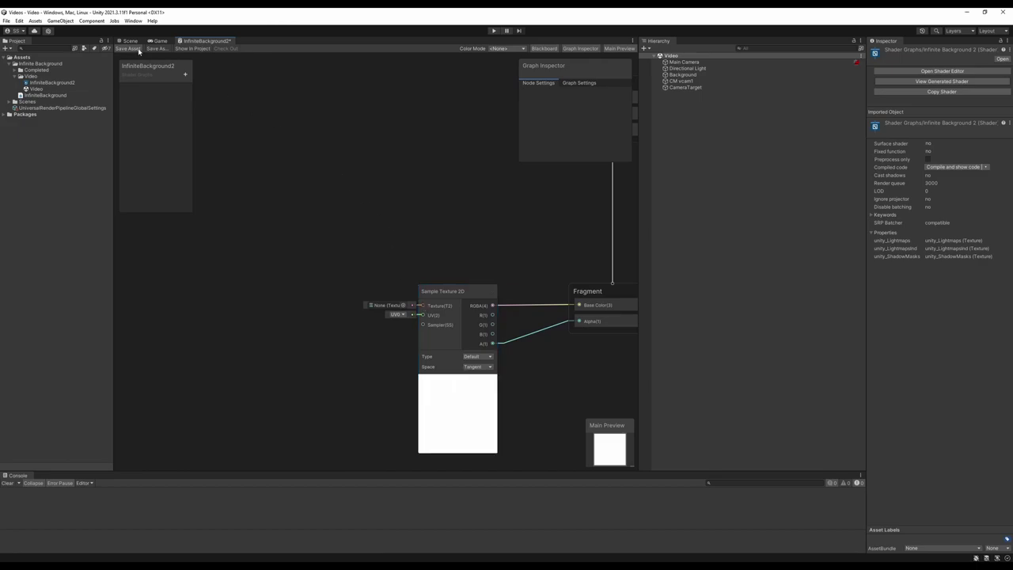
Return to the Scene view, widen it, and locate the Background object's albedo sprite among the project assets.
click(132, 41)
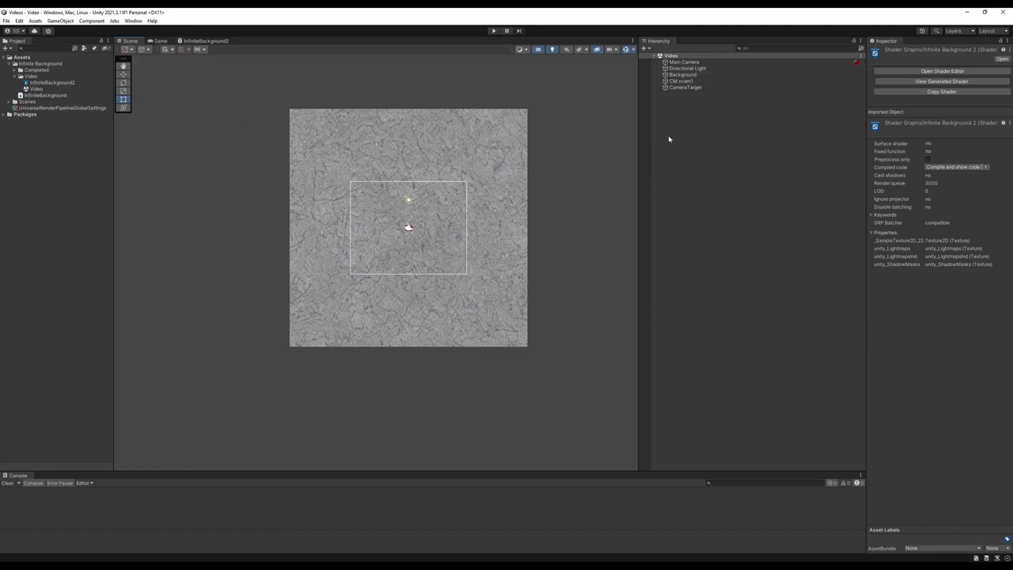
drag(636, 176, 724, 176)
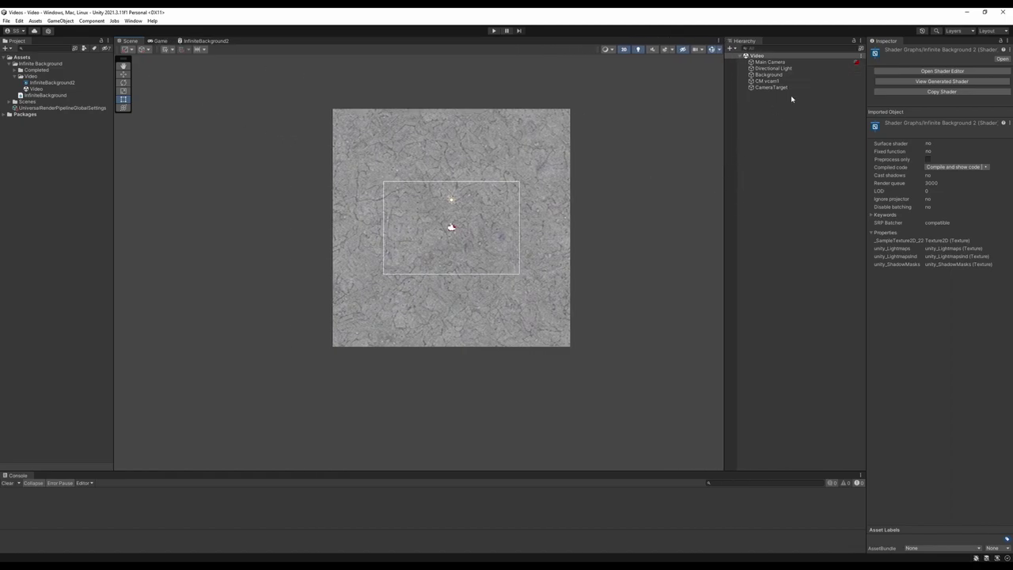
click(769, 75)
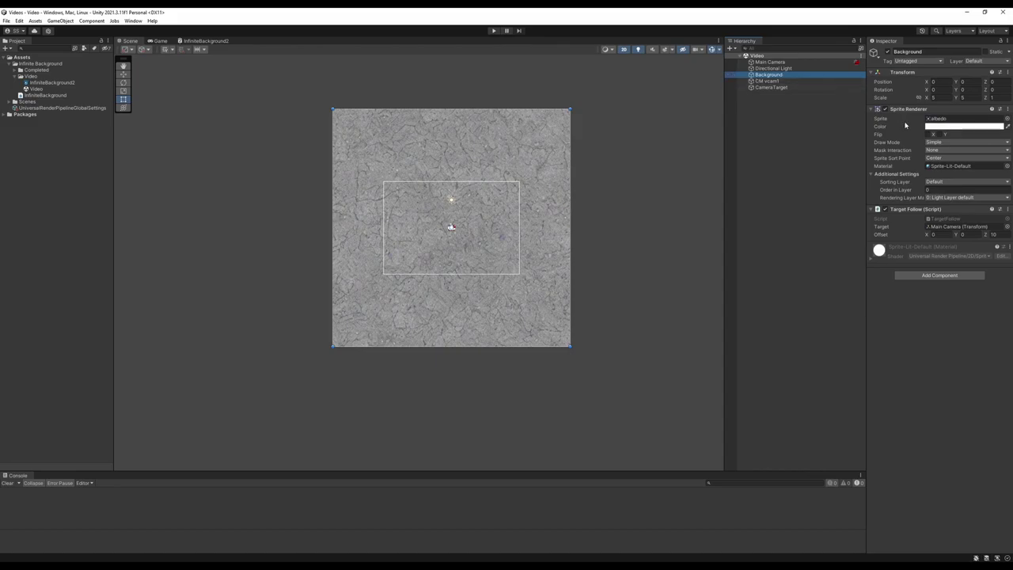
click(938, 118)
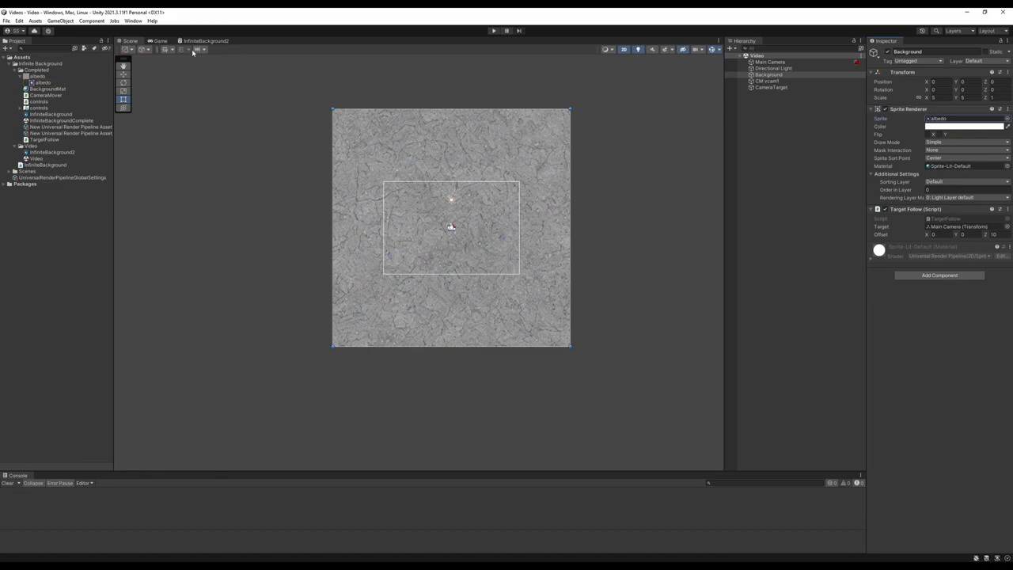
Add a Texture 2D property named _MainTex to the InfiniteBackground2 graph.
click(221, 41)
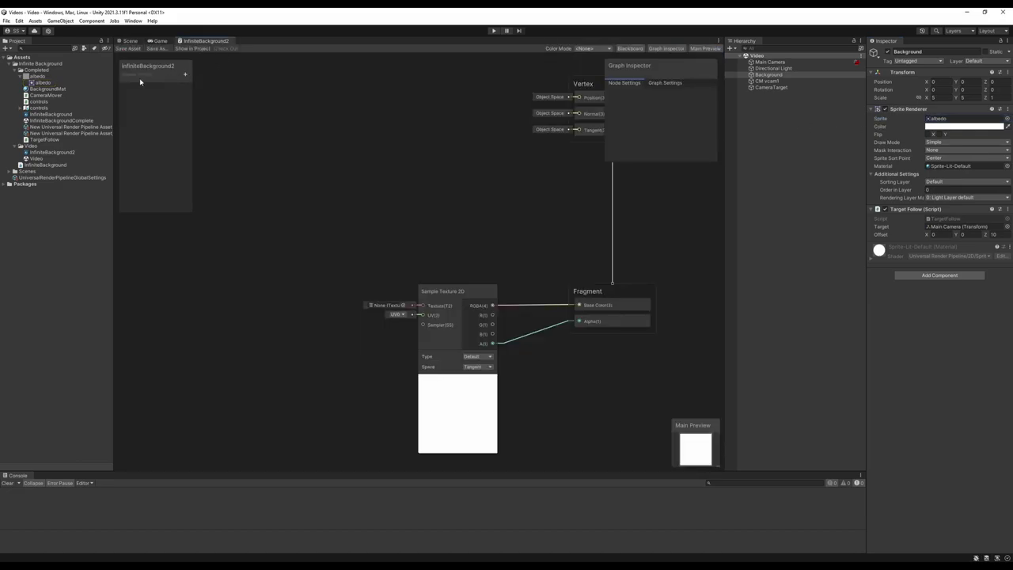
click(185, 75)
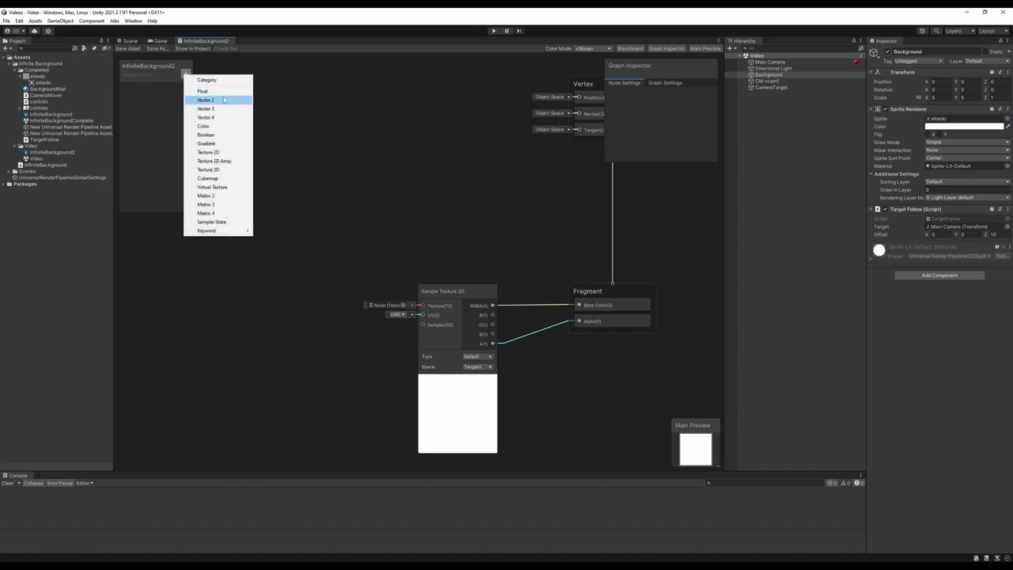
click(218, 152)
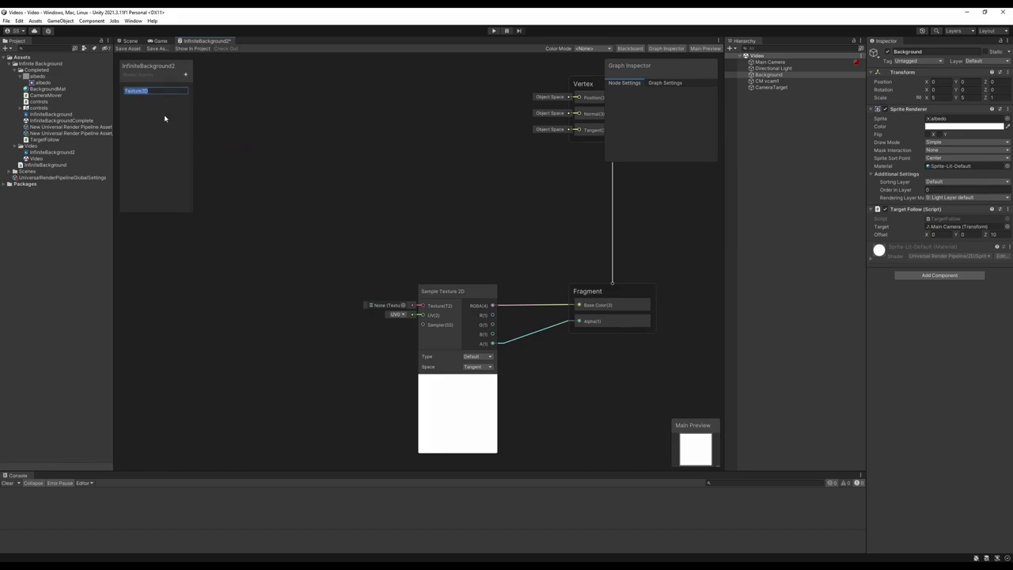
text(_MainTex)
key(Return)
Change the texture property's display name to MainTex and keep its reference as _MainTex.
click(140, 88)
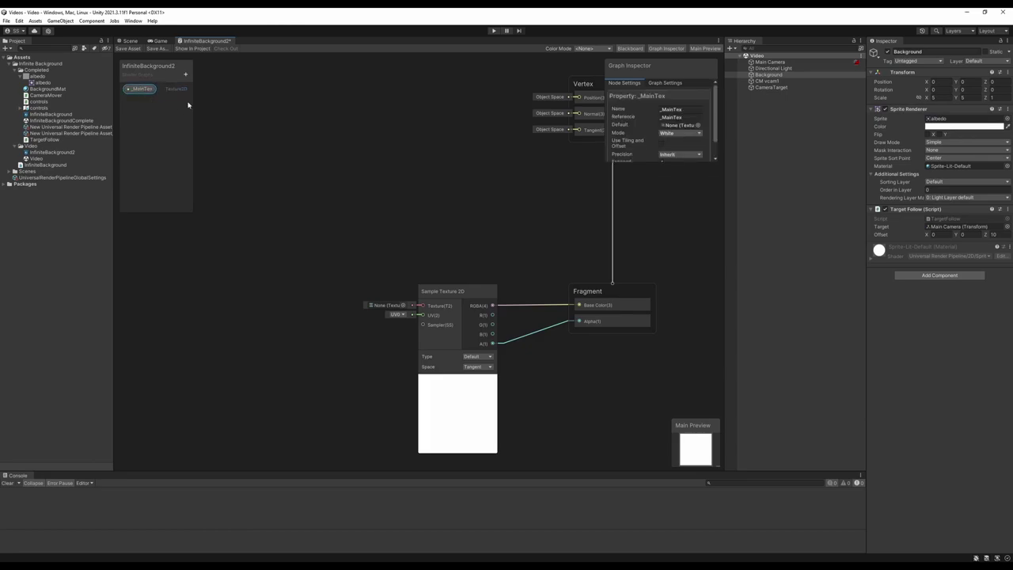
click(672, 110)
click(661, 110)
key(Delete)
key(Return)
click(688, 117)
click(671, 117)
click(529, 173)
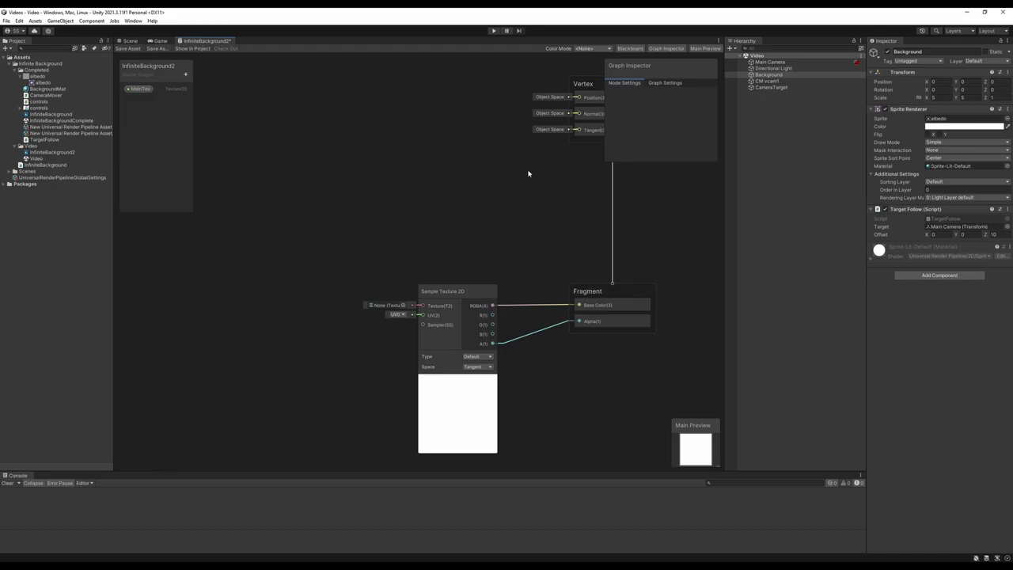
Place the MainTex property in the graph, connect it to the Sample Texture 2D node's Texture input, and position it close beside that node.
click(139, 89)
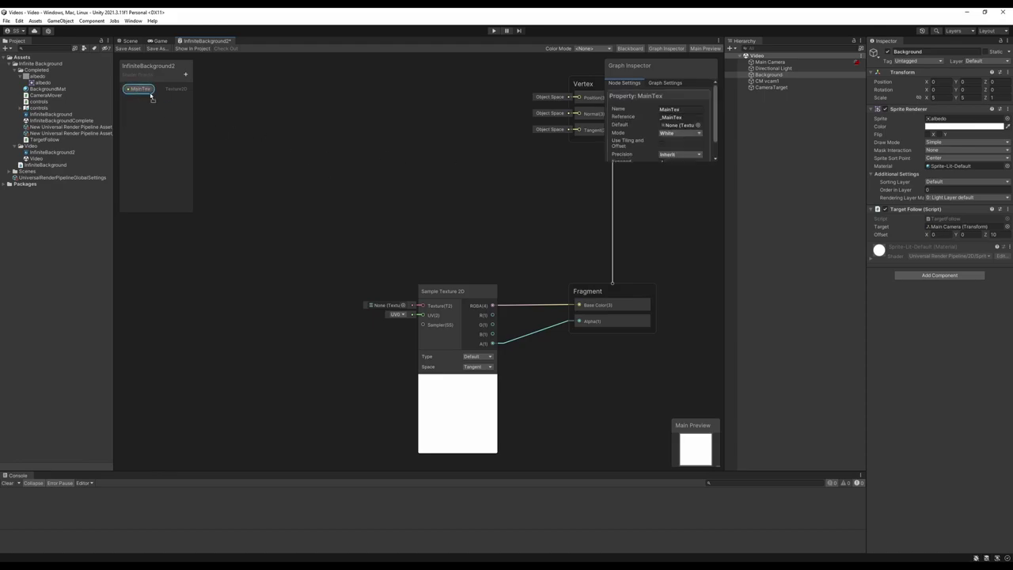
drag(324, 267, 422, 306)
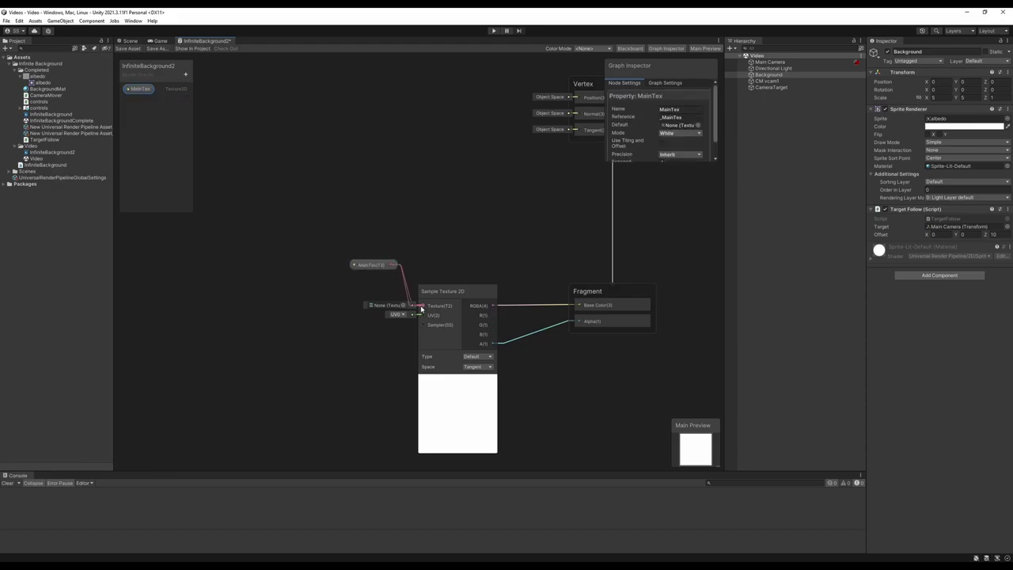
mouse_move(379, 269)
mouse_down()
mouse_move(377, 303)
mouse_move(389, 283)
mouse_up()
click(377, 357)
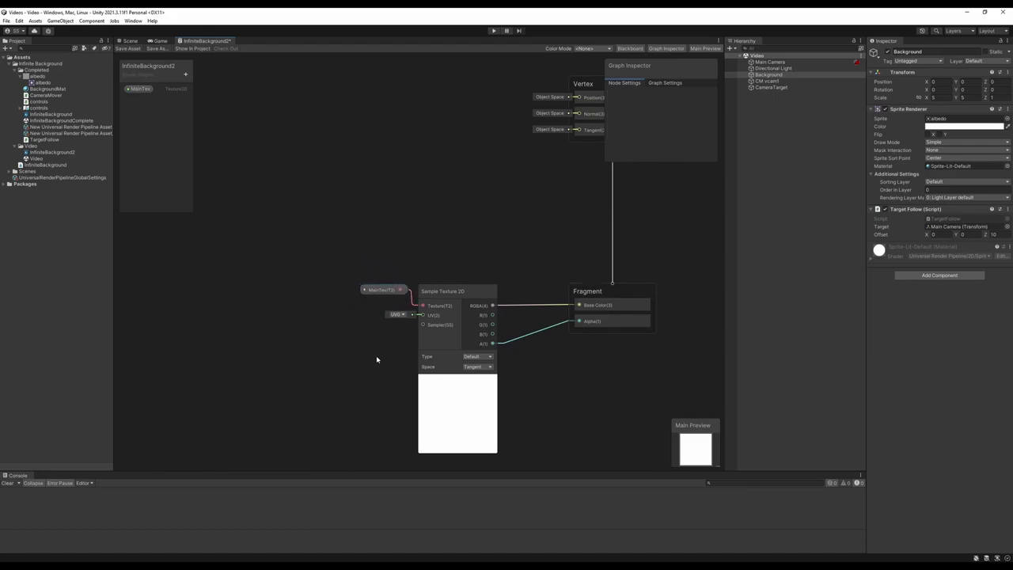
Examine the channel options for the Sample Texture 2D node's UV input and keep UV0.
click(401, 315)
click(355, 312)
click(397, 314)
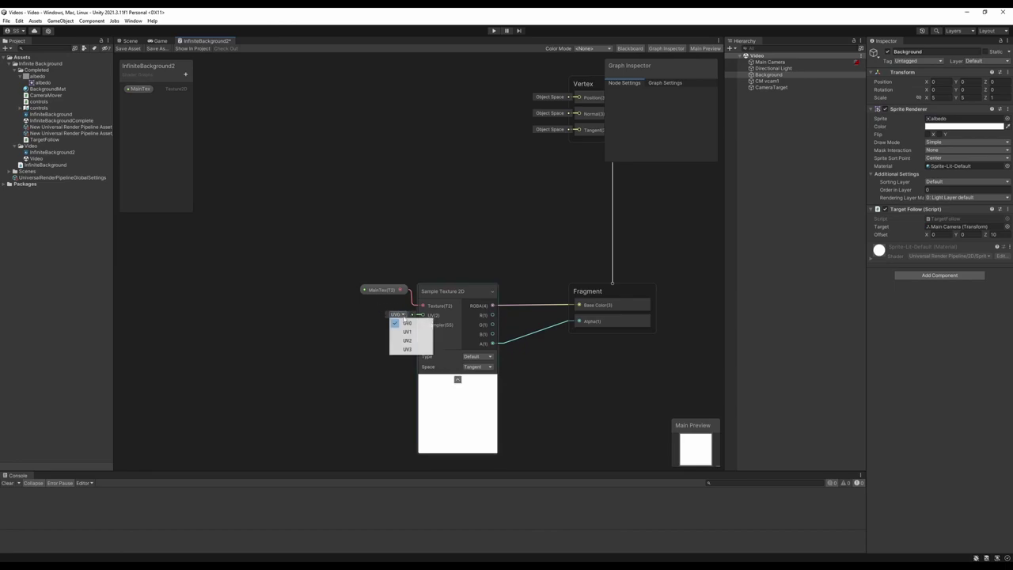
click(416, 325)
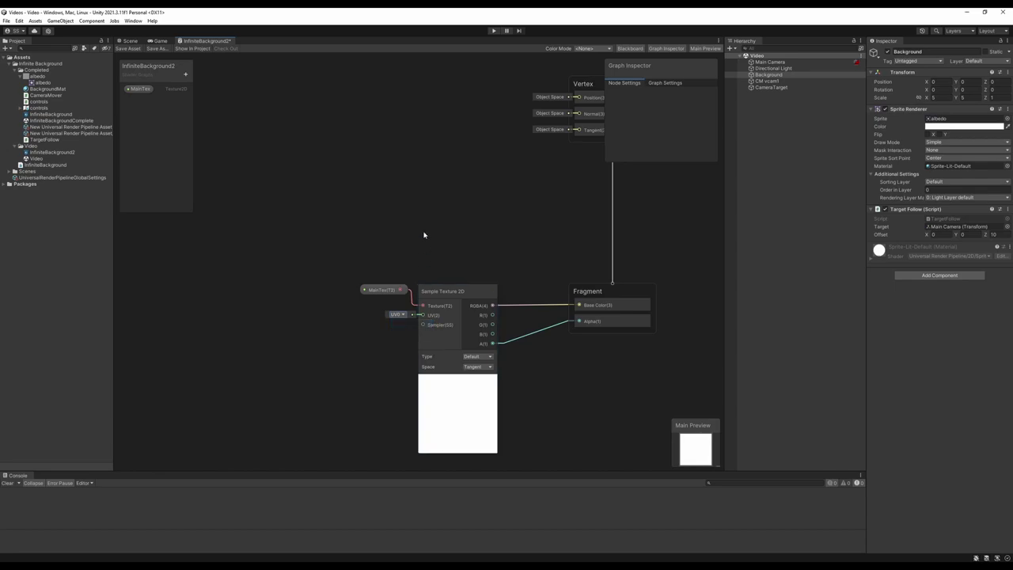
Save the InfiniteBackground2 graph and return to the Scene view, with the Completed project folder collapsed.
click(132, 47)
click(131, 42)
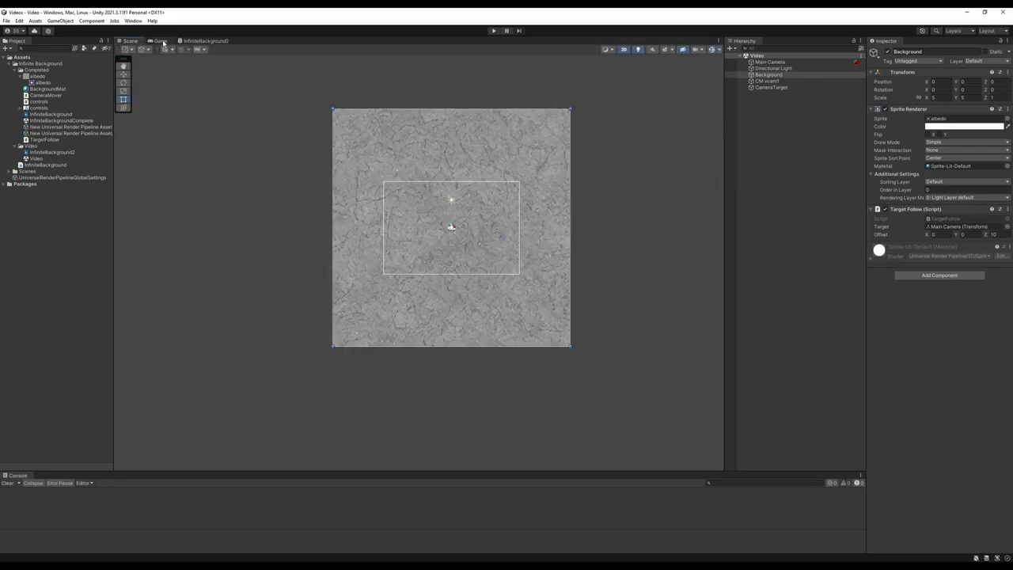
scroll(475, 285, up, 3)
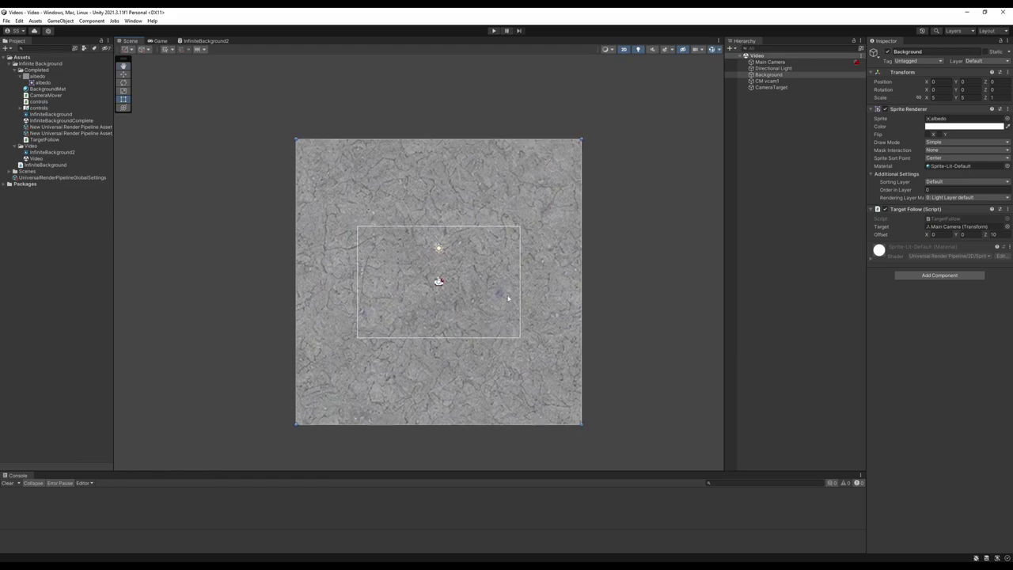
click(885, 169)
click(15, 71)
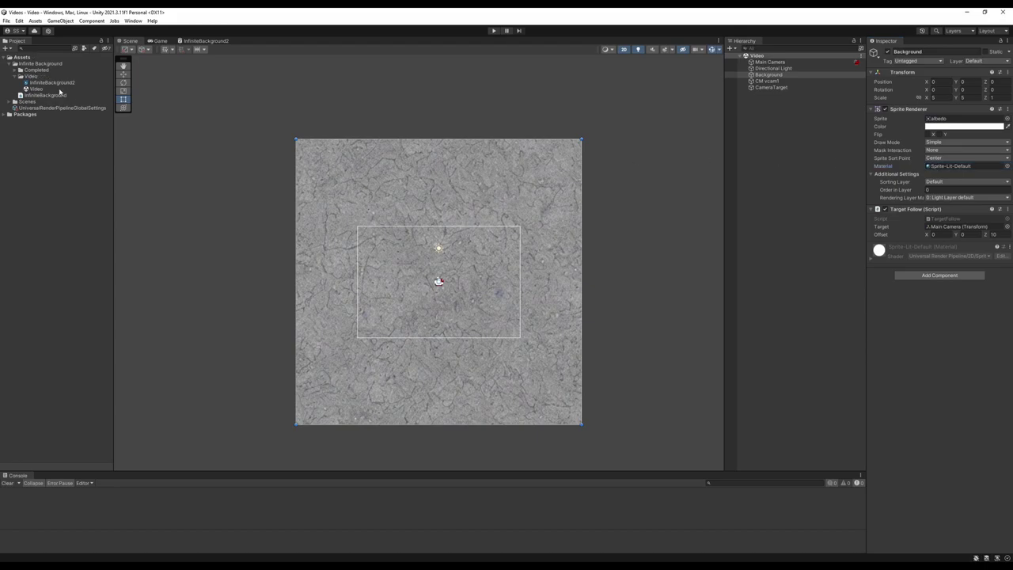
click(31, 76)
right_click(35, 79)
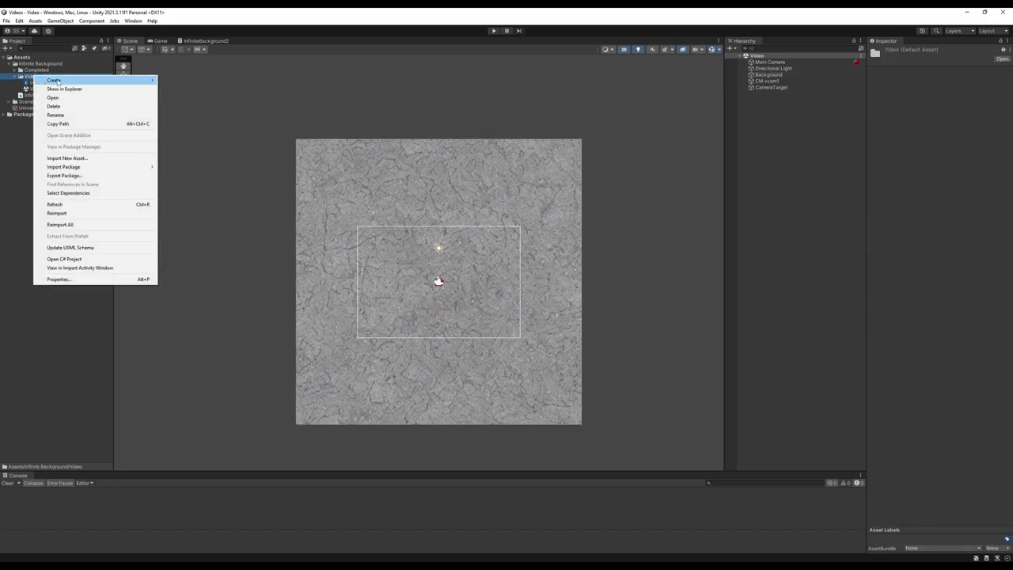
mouse_move(57, 80)
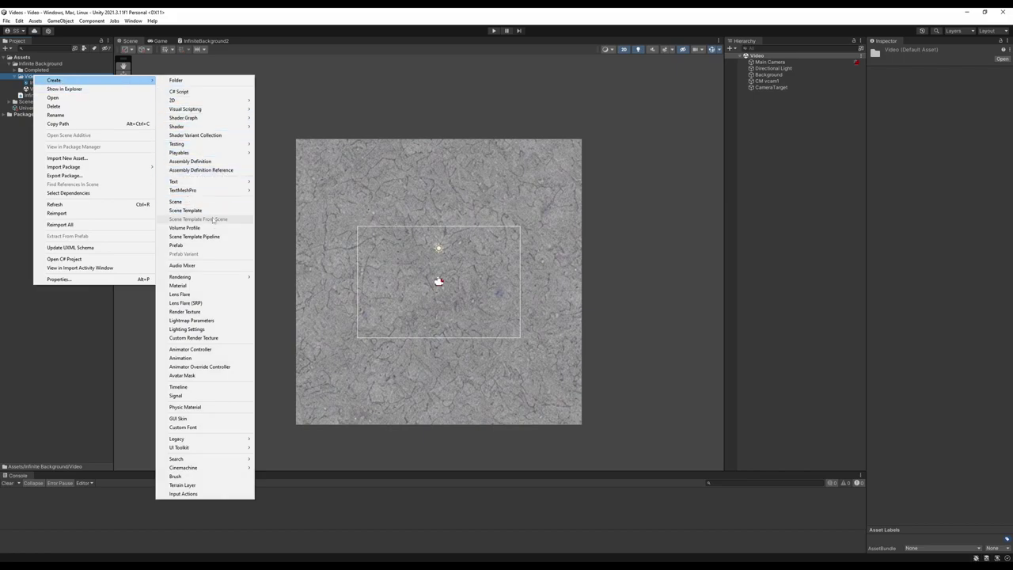
click(190, 286)
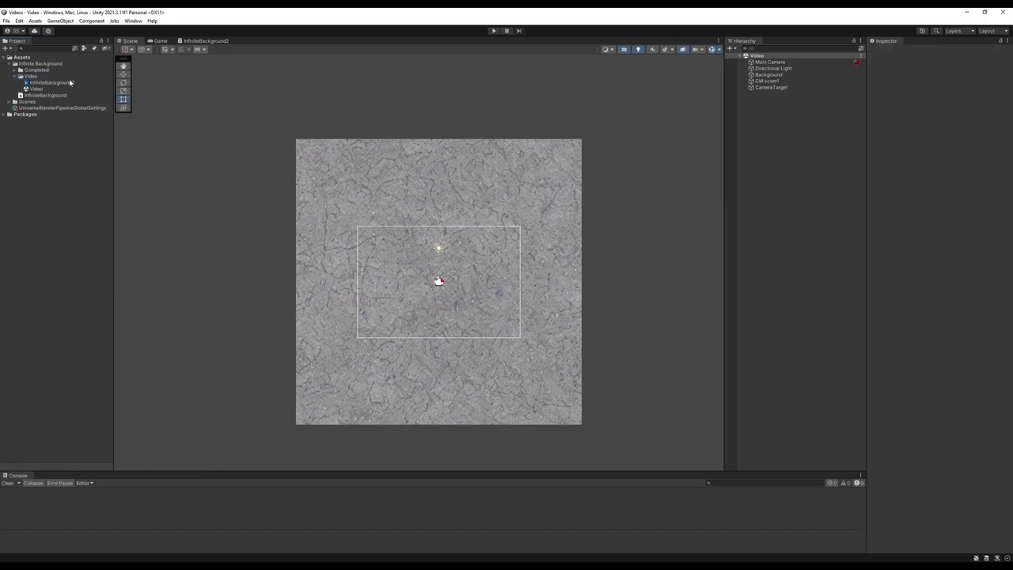
click(529, 95)
Create a new material named InfiniteBackground2 in the Video folder.
click(30, 77)
right_click(33, 76)
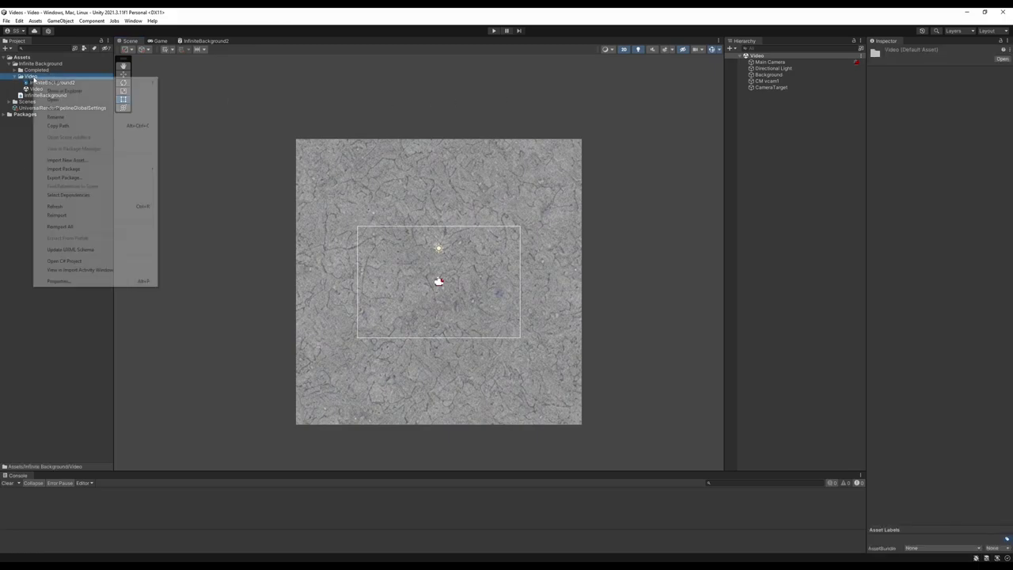
mouse_move(118, 83)
click(205, 287)
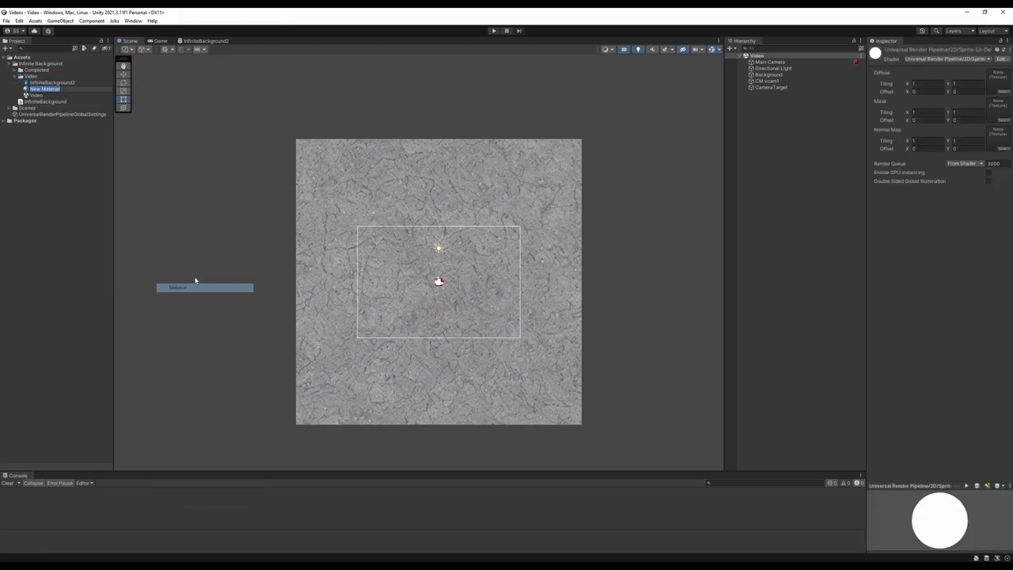
text(Infini)
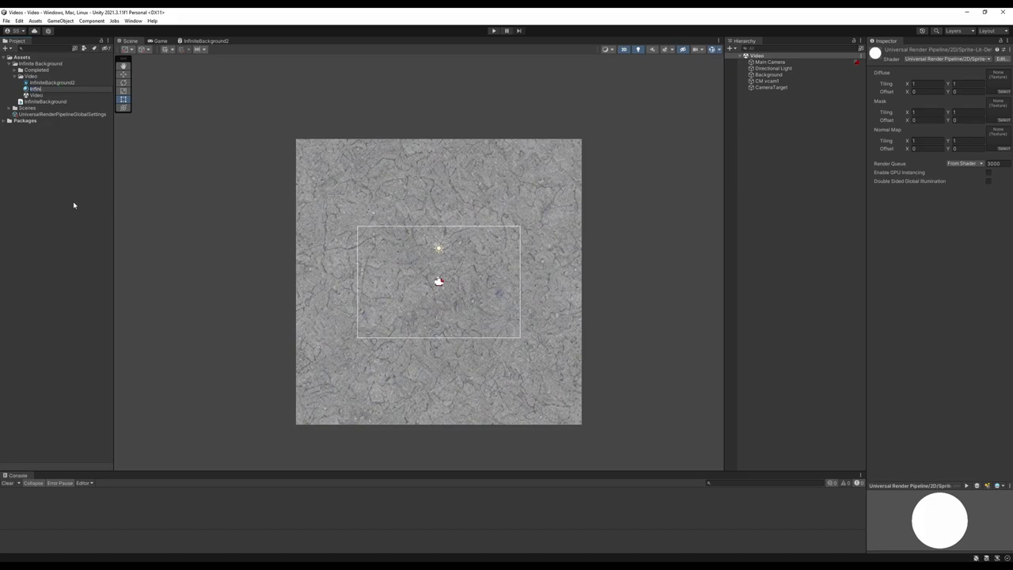
text(teBackground2)
key(Return)
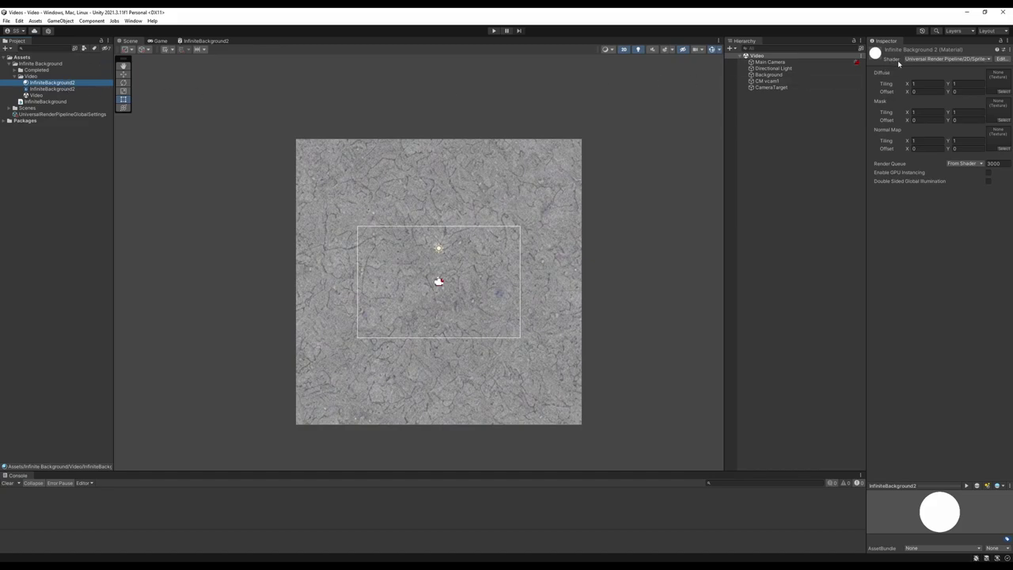
Assign the Shader Graphs/InfiniteBackground2 shader to the new material.
click(984, 60)
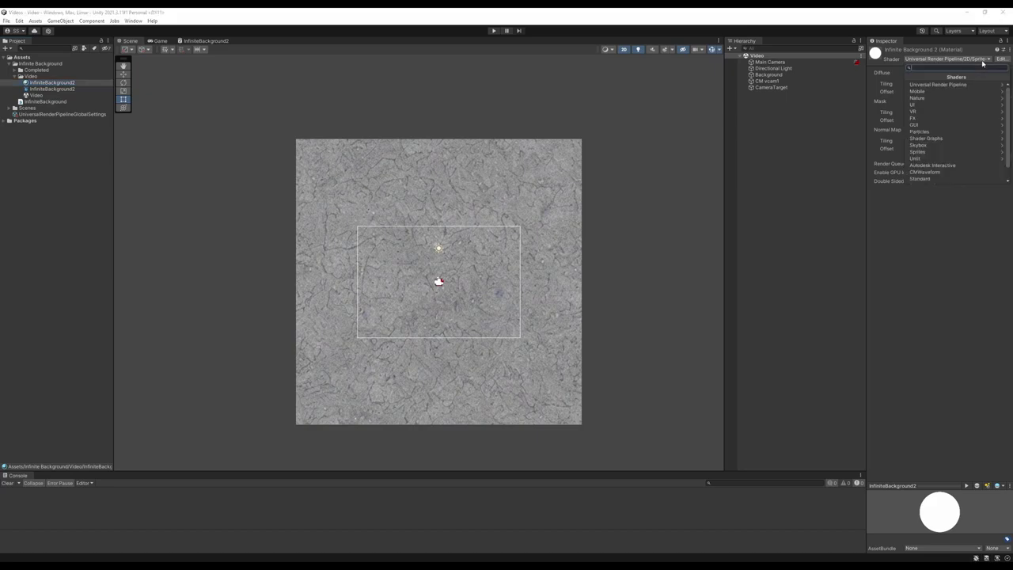
click(935, 139)
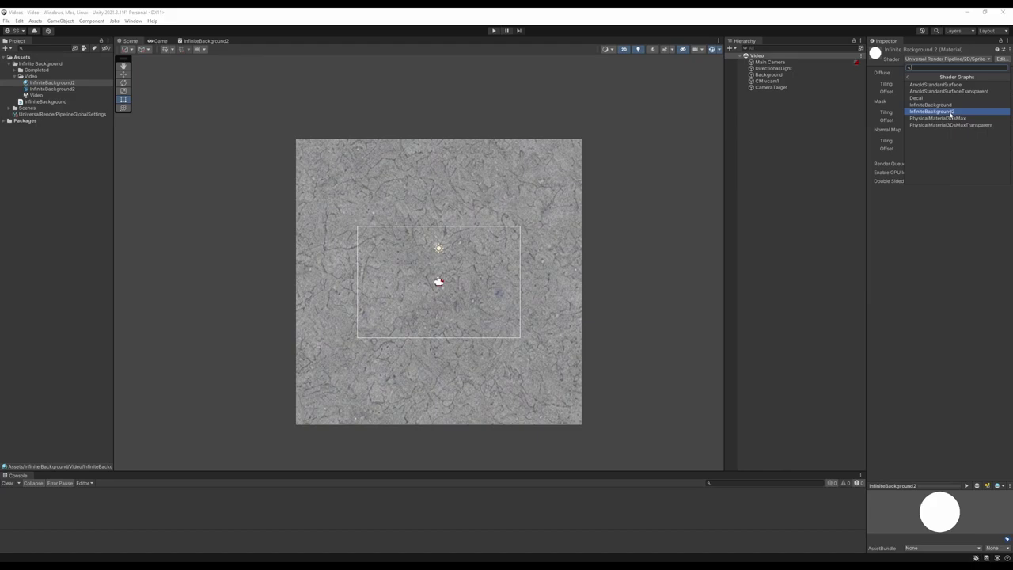
click(951, 111)
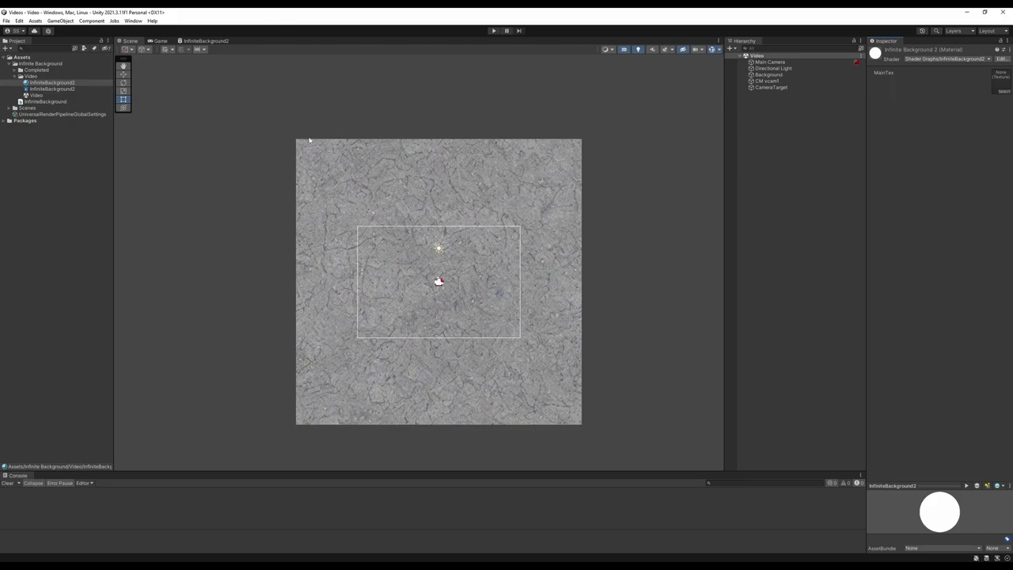
Assign the InfiniteBackground2 material to the Background object's Sprite Renderer and save the scene.
click(768, 75)
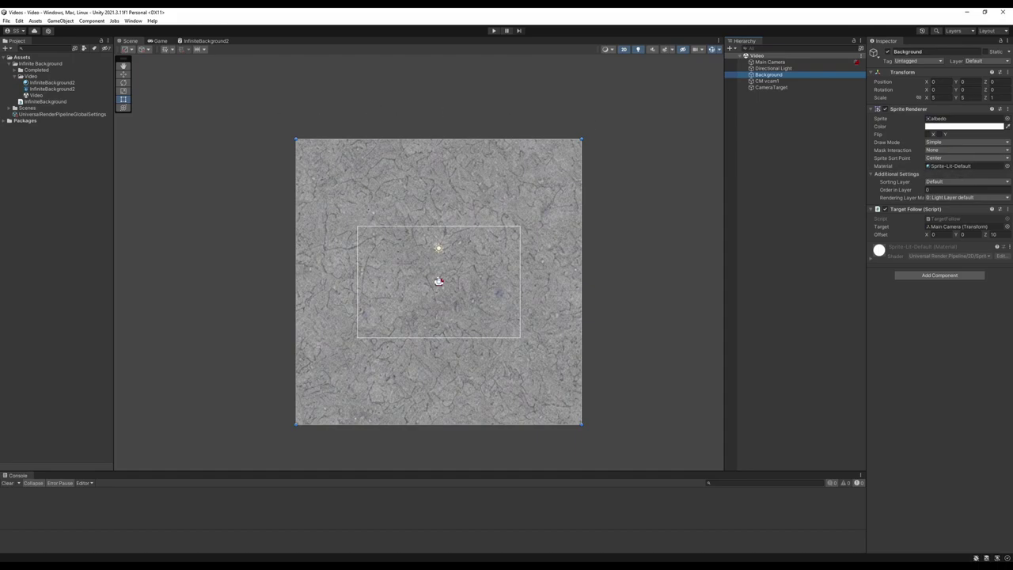
drag(49, 84, 968, 165)
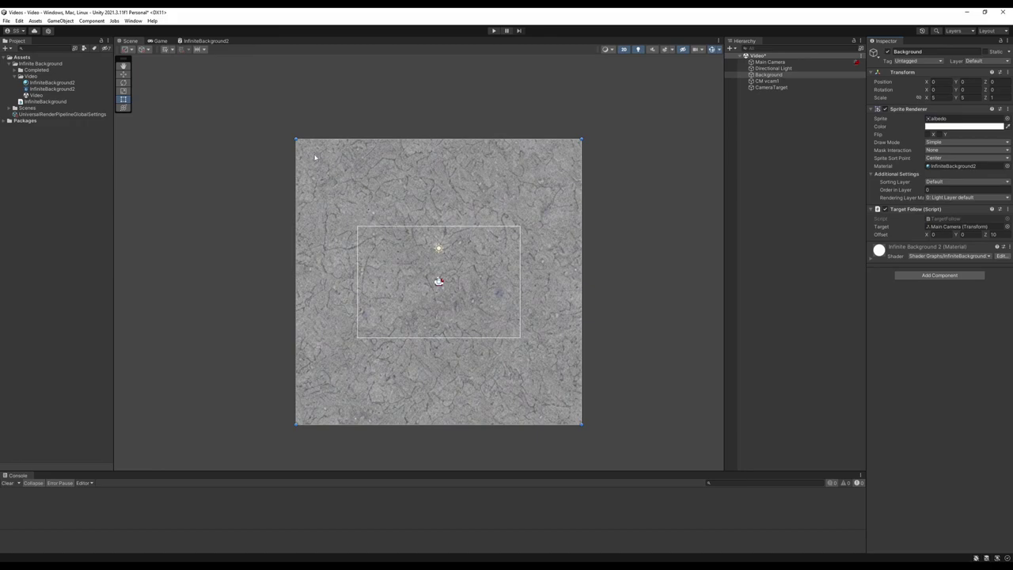
click(260, 102)
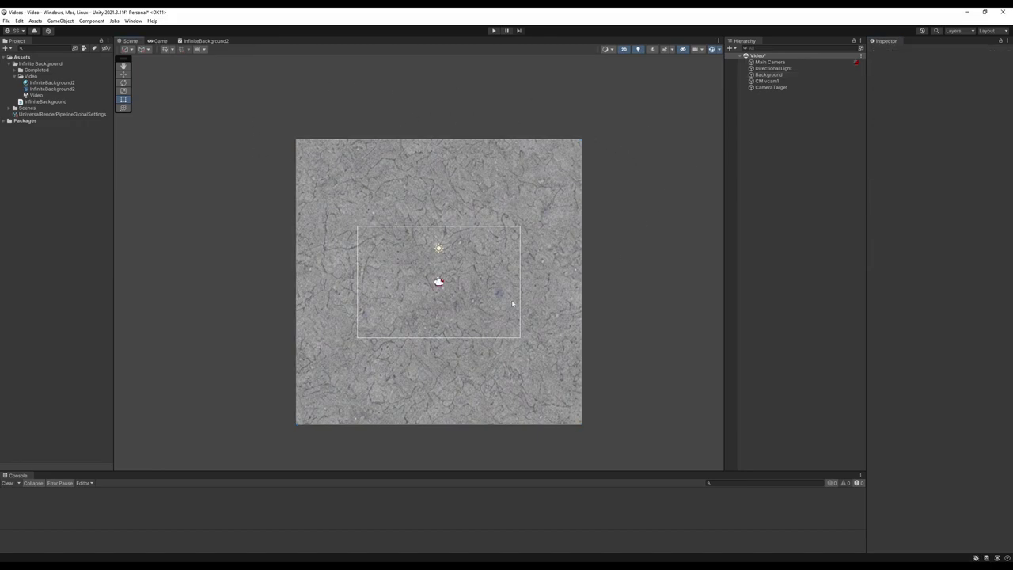
click(403, 179)
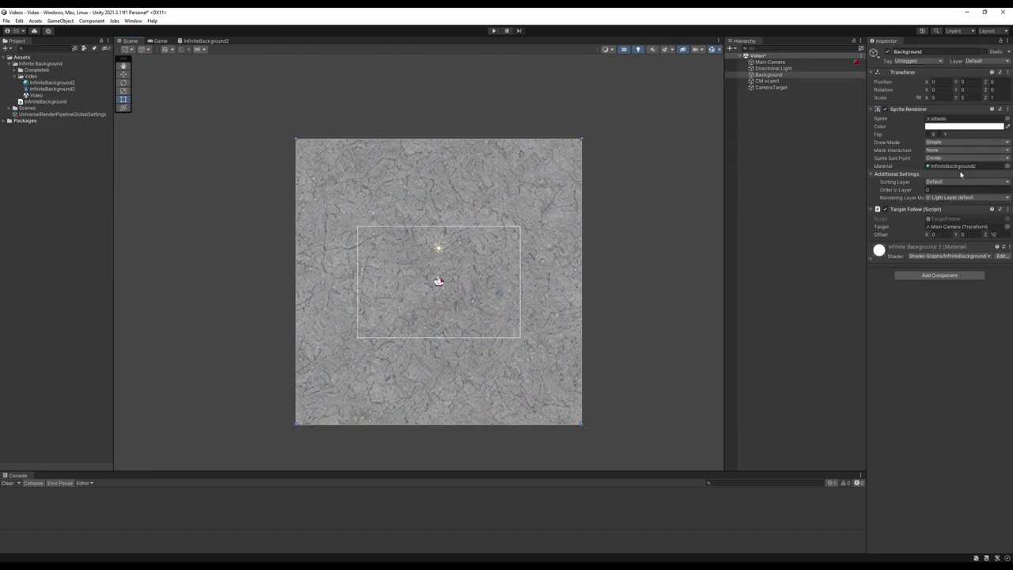
click(280, 110)
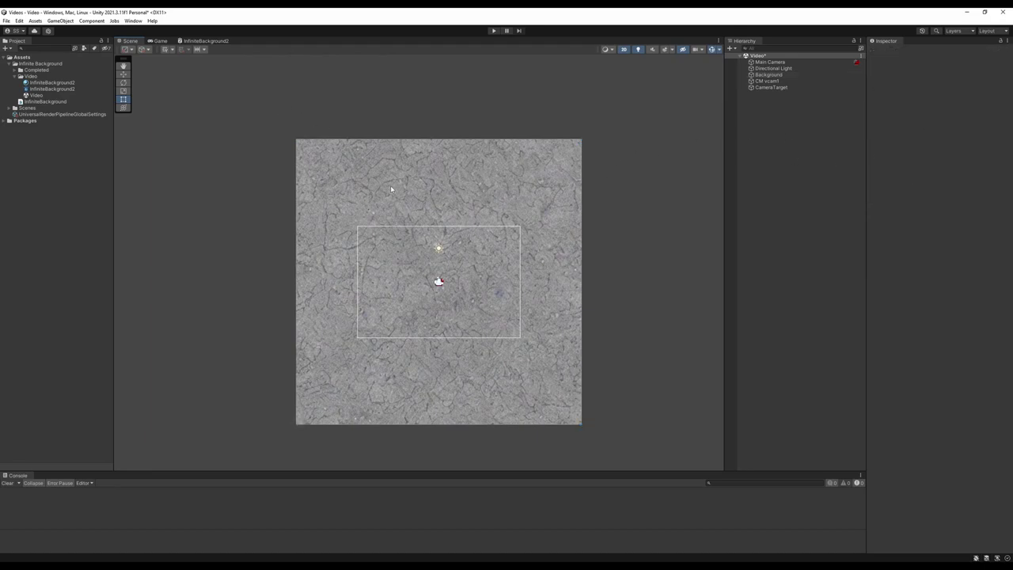
click(390, 186)
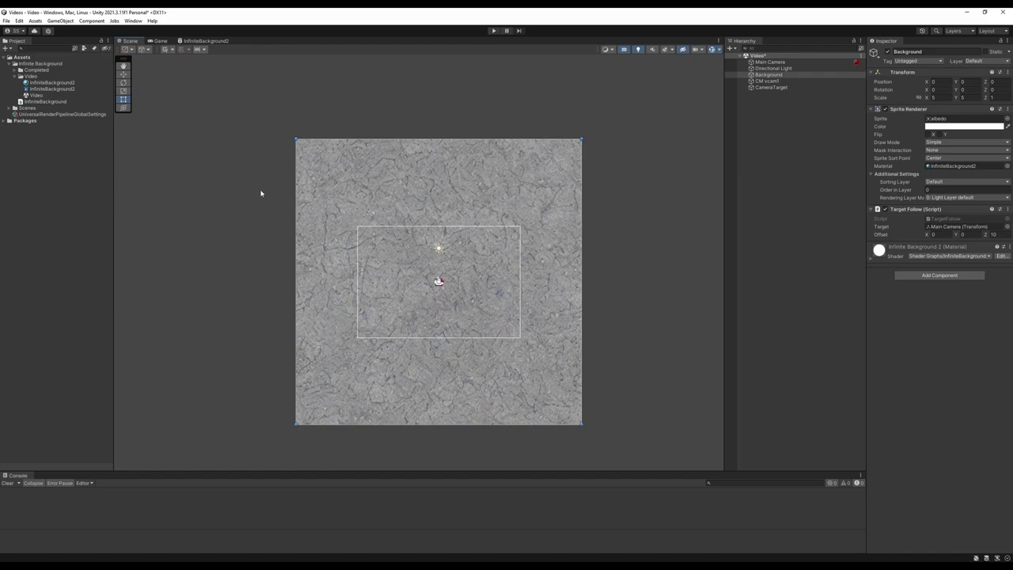
click(649, 224)
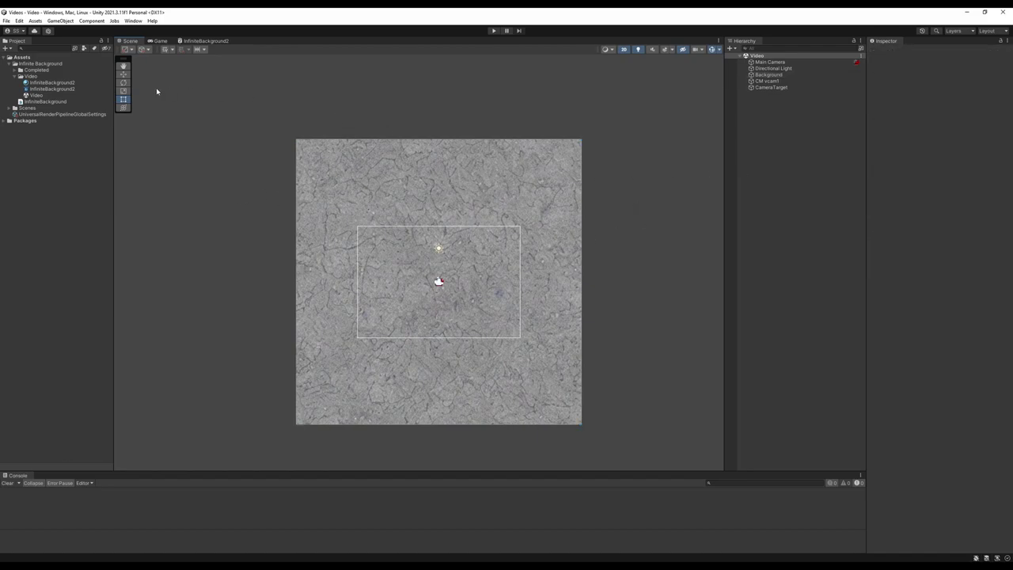
Add a Position node with World space to the InfiniteBackground2 graph, placed before the Sample Texture 2D node.
click(194, 43)
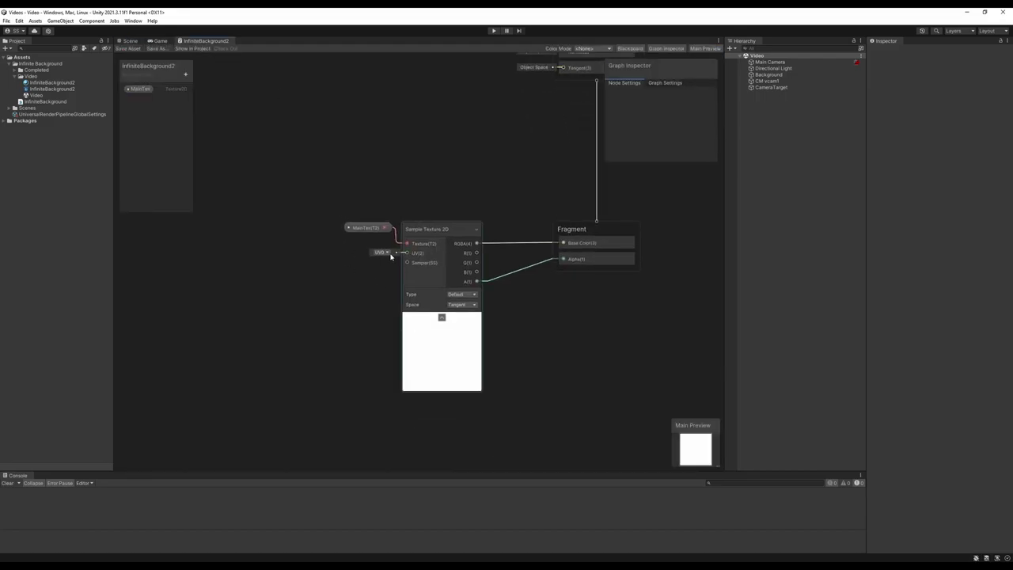
middle_drag(343, 269, 432, 275)
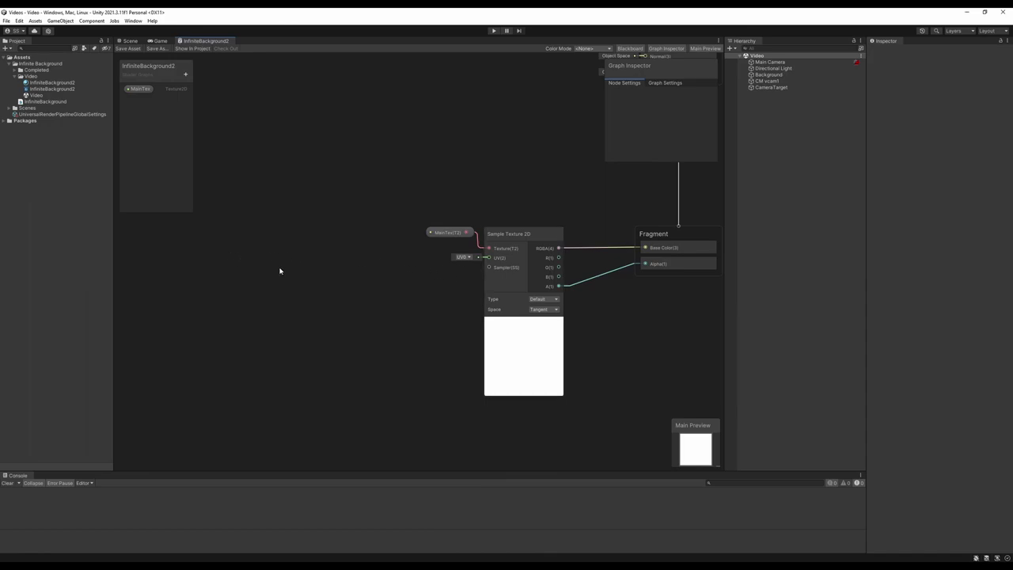
key(space)
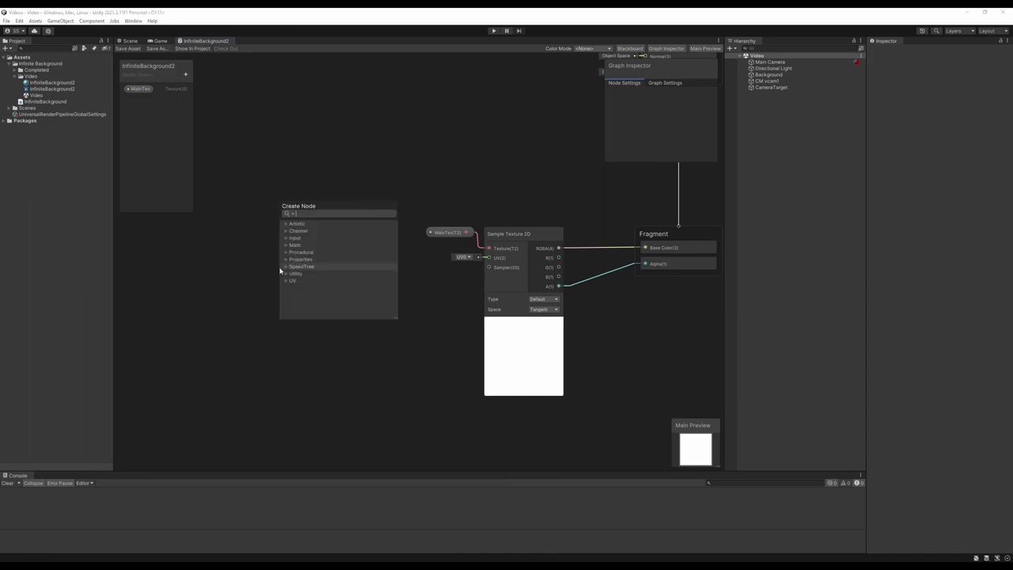
text(posi)
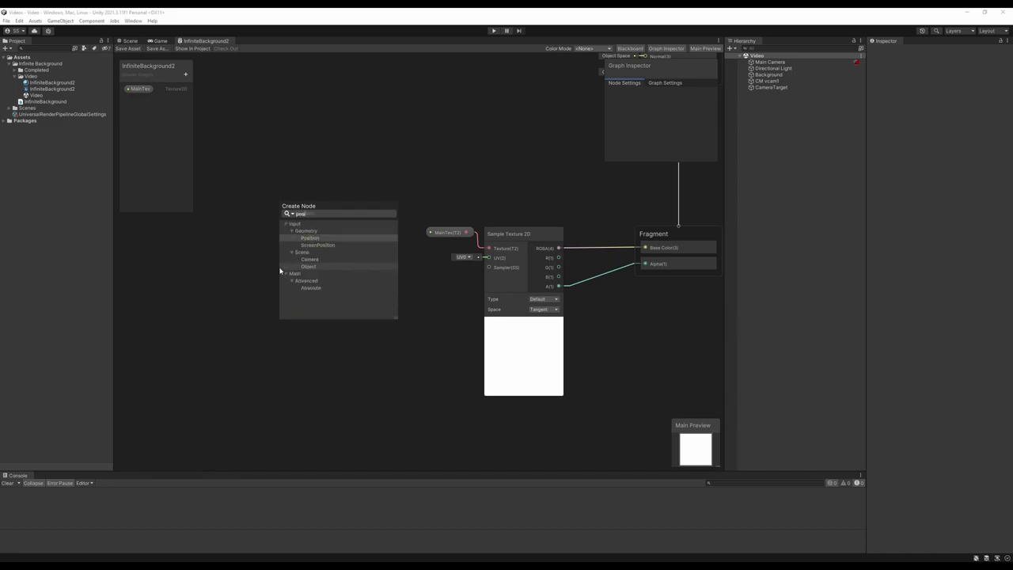
key(Return)
drag(319, 274, 289, 233)
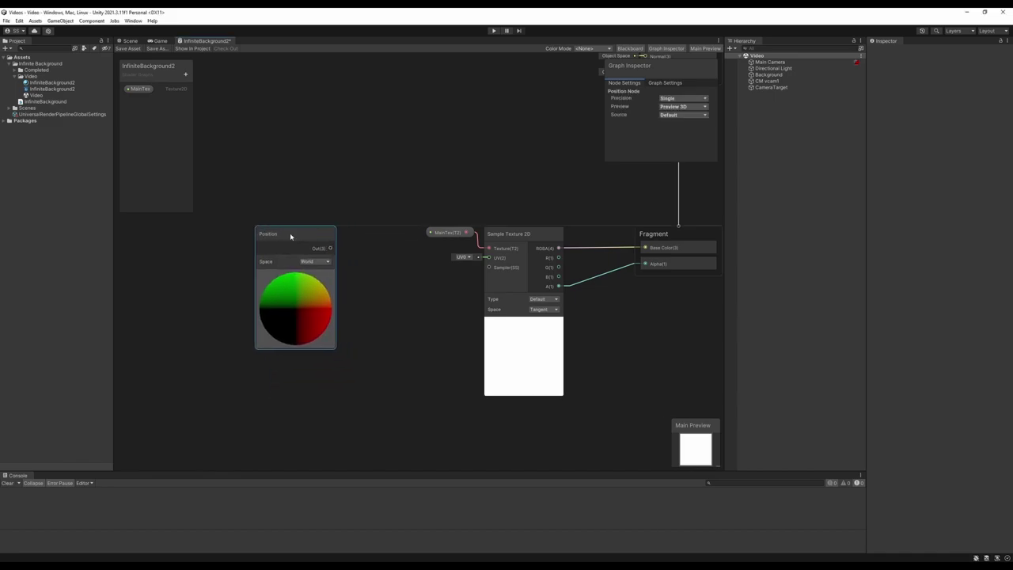
click(309, 264)
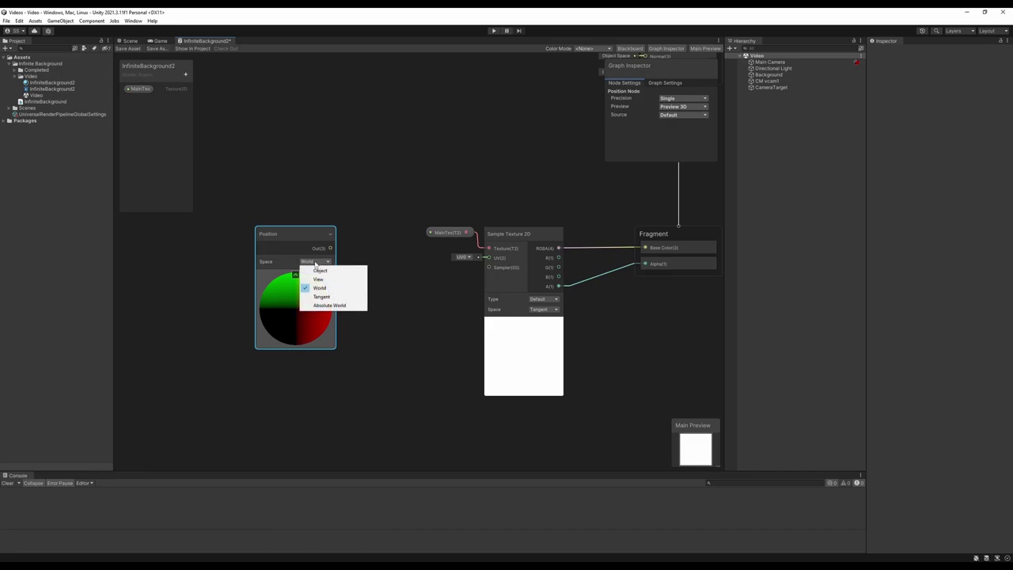
click(327, 288)
Connect the Position node's output to the Sample Texture 2D node's UV input, save the graph and return to the Scene view.
drag(331, 249, 489, 258)
drag(334, 243, 378, 251)
click(127, 49)
click(130, 42)
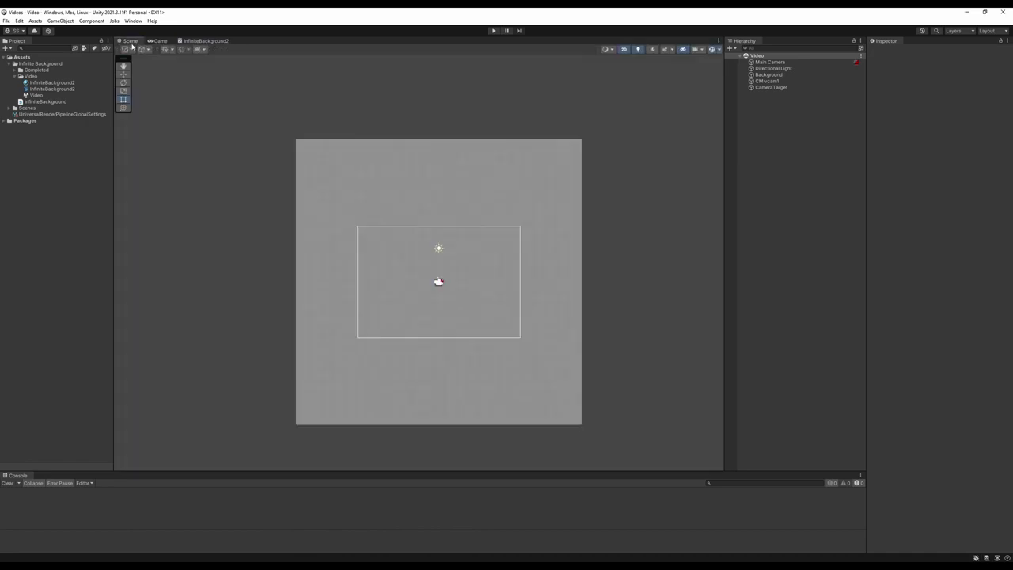
Inspect the tiling up close, shift the Background object to position X 1.31, Y -0.62, and save the scene.
scroll(443, 289, up, 10)
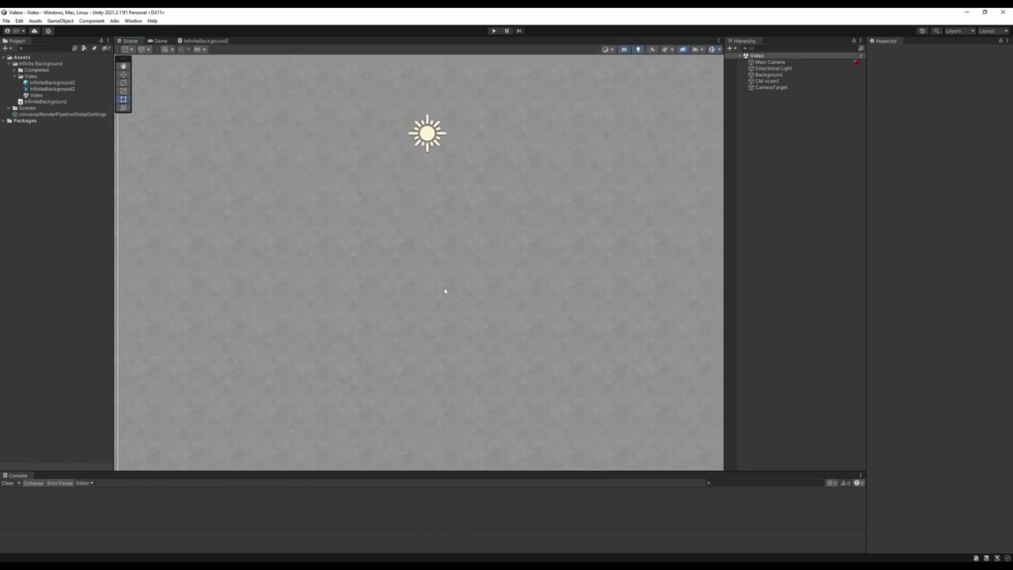
scroll(442, 289, down, 5)
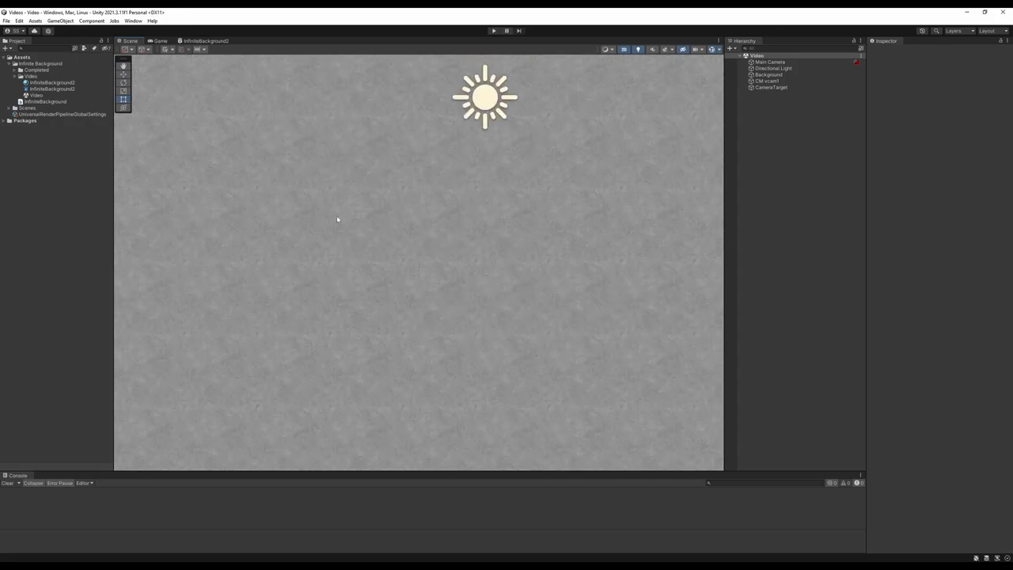
scroll(427, 256, down, 5)
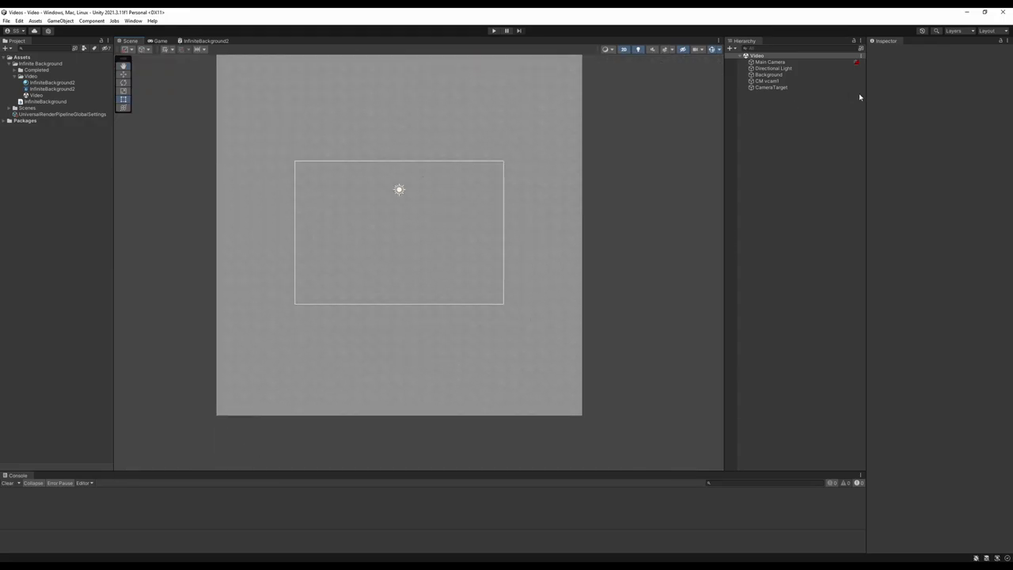
click(769, 74)
middle_drag(468, 156, 525, 165)
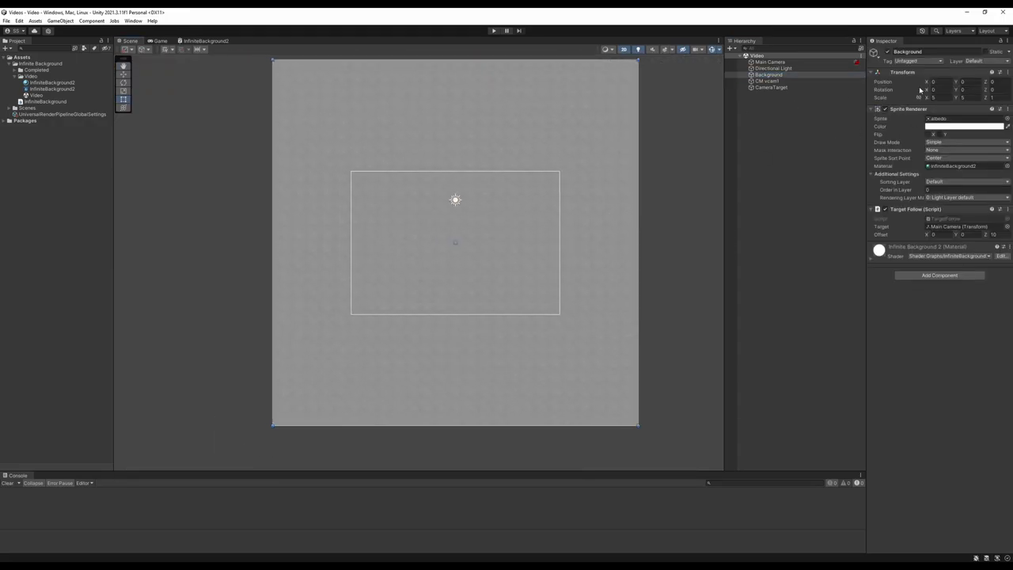
drag(931, 84, 899, 89)
scroll(591, 275, down, 8)
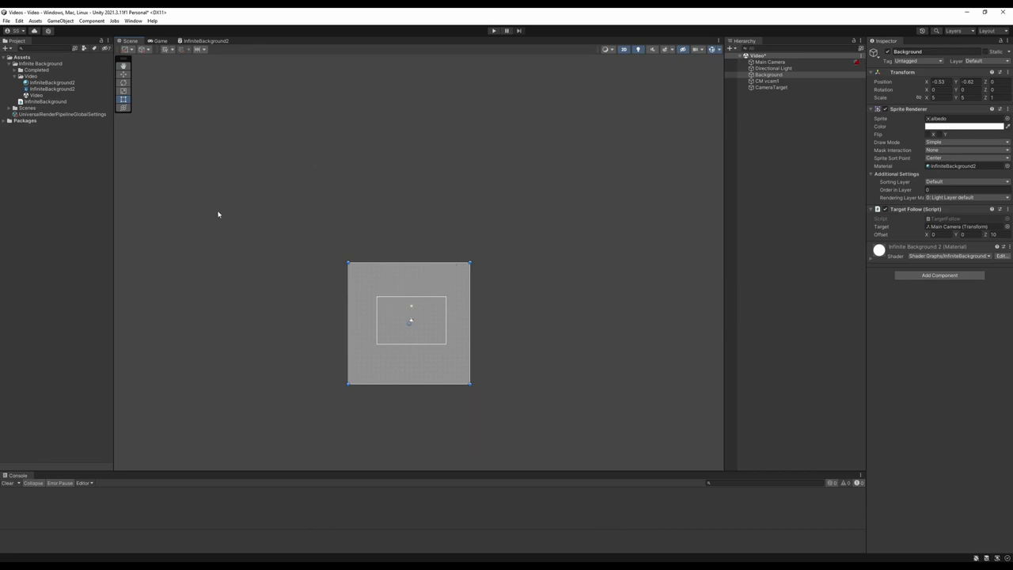
scroll(434, 365, up, 3)
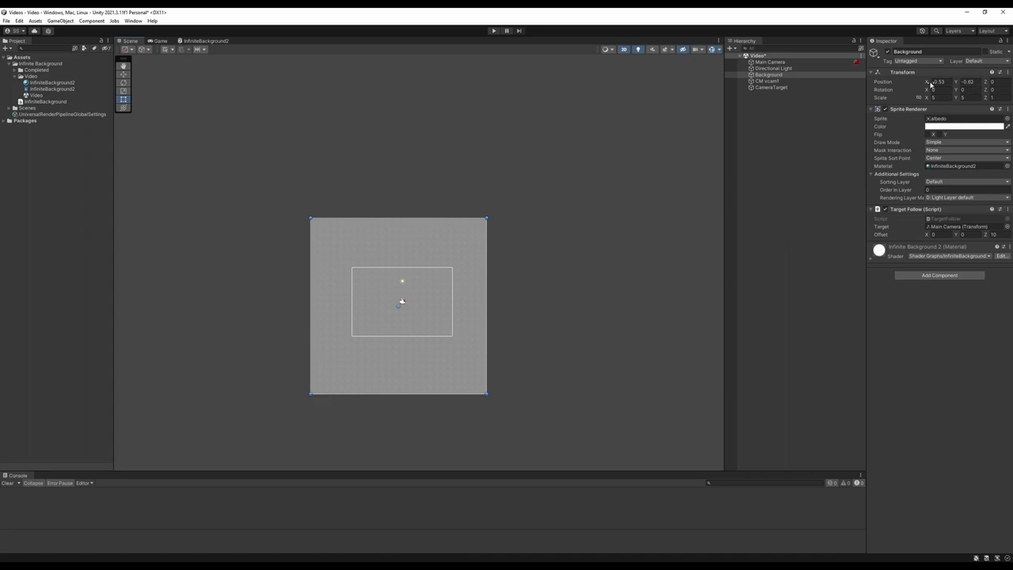
mouse_move(928, 82)
mouse_down()
mouse_move(950, 81)
mouse_move(939, 81)
mouse_up()
scroll(635, 245, up, 2)
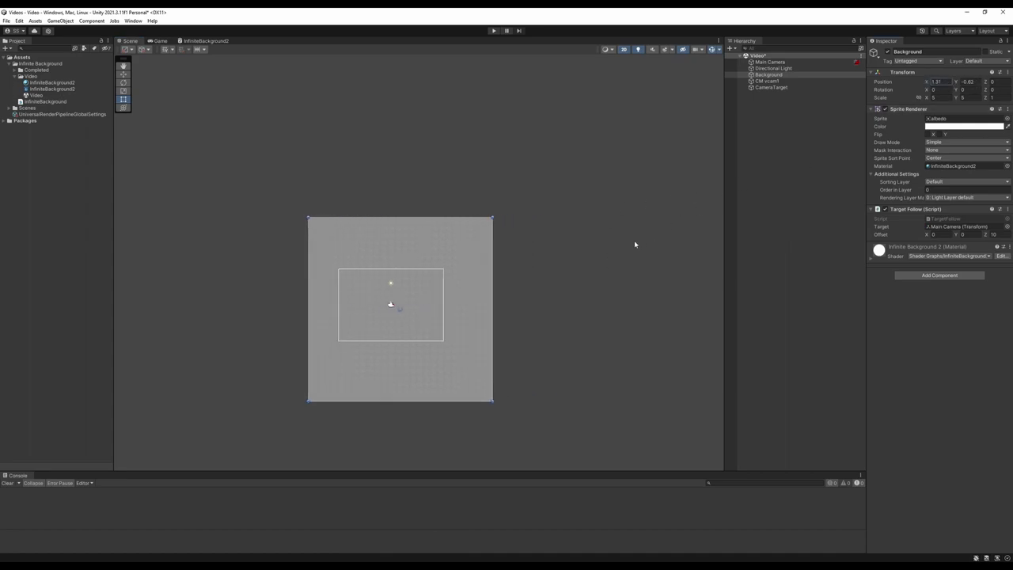
click(618, 180)
key(ctrl+s)
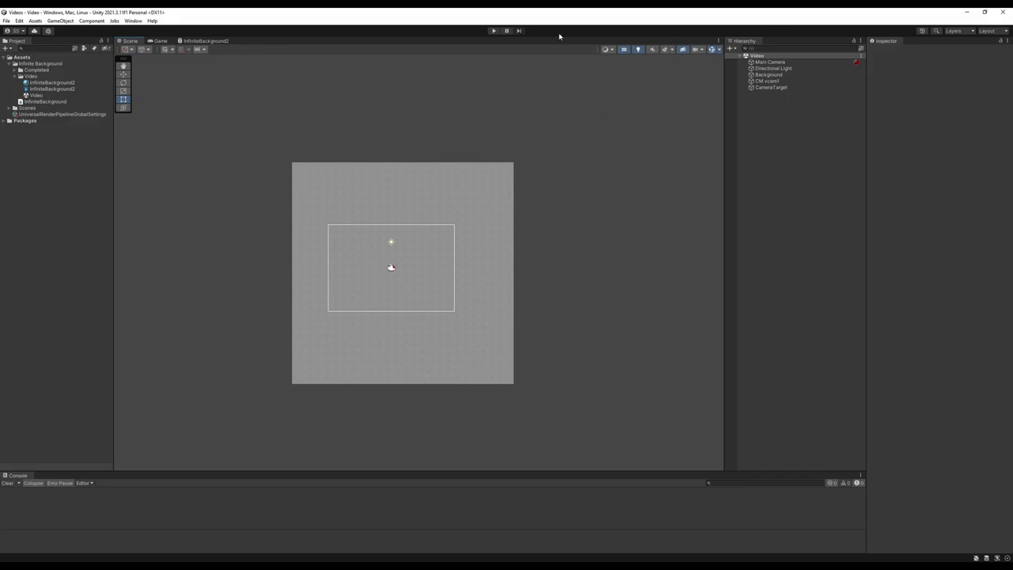
Test the background in Play mode by moving CameraTarget along X and Y, and exit Play mode.
click(496, 31)
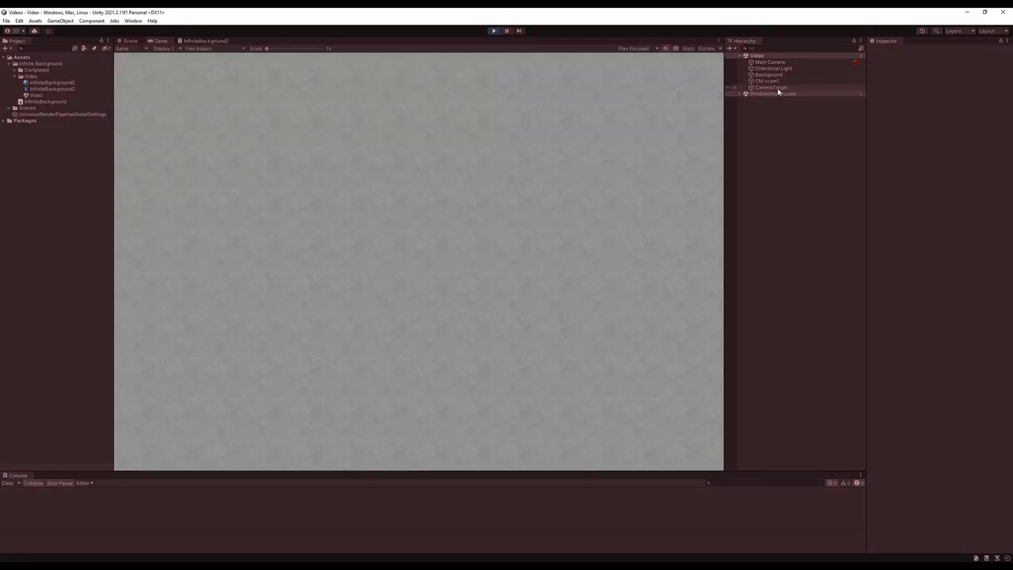
click(777, 89)
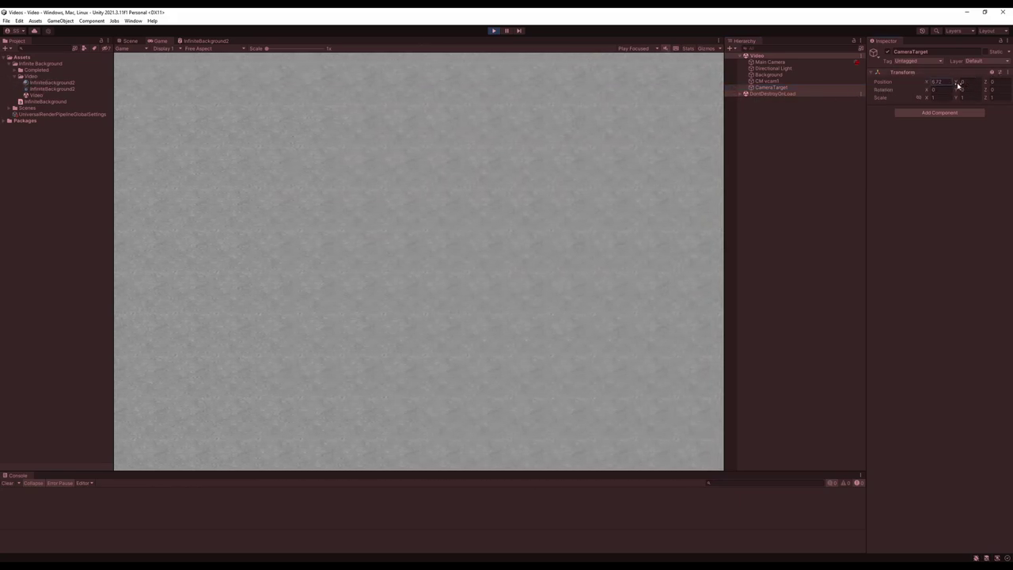
click(964, 81)
text(9.9)
drag(926, 83, 821, 88)
key(ctrl+p)
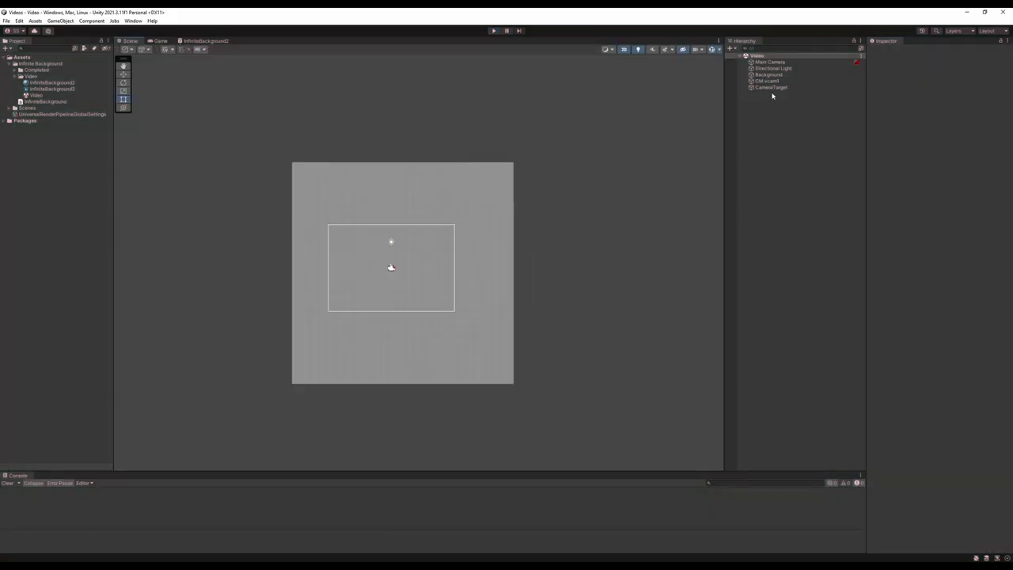
Set the Background object's X and Y position to 0 and save the scene.
click(791, 75)
text(0)
key(Tab)
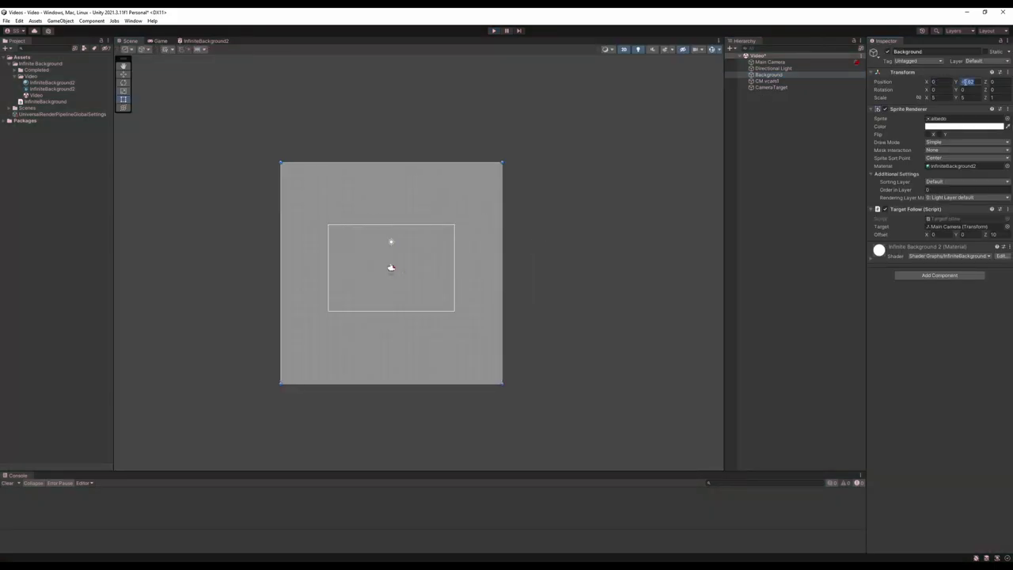
text(0)
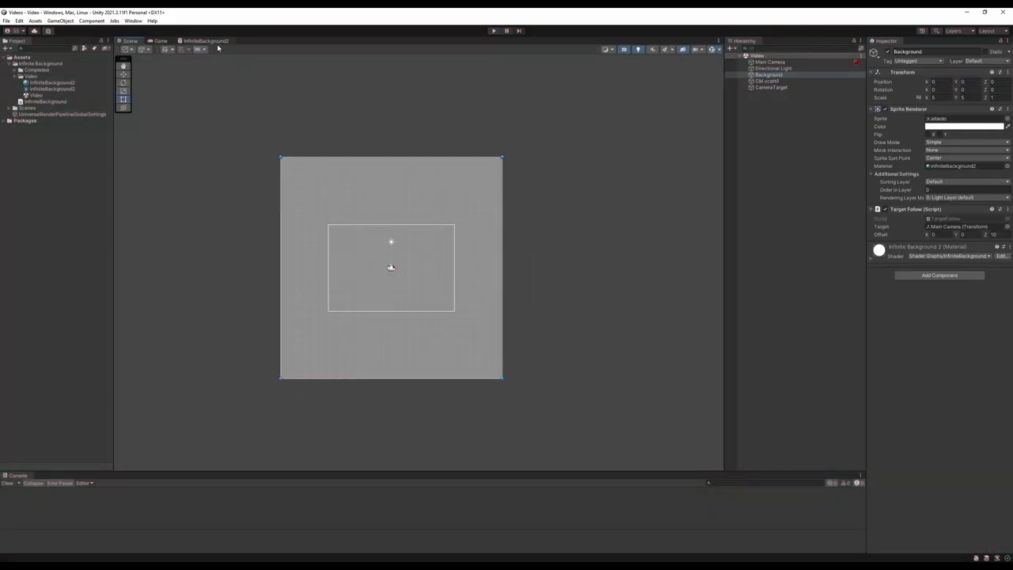
Move the Position node farther away from the Sample Texture 2D node in the InfiniteBackground2 graph.
click(205, 40)
click(321, 242)
middle_drag(321, 242, 439, 232)
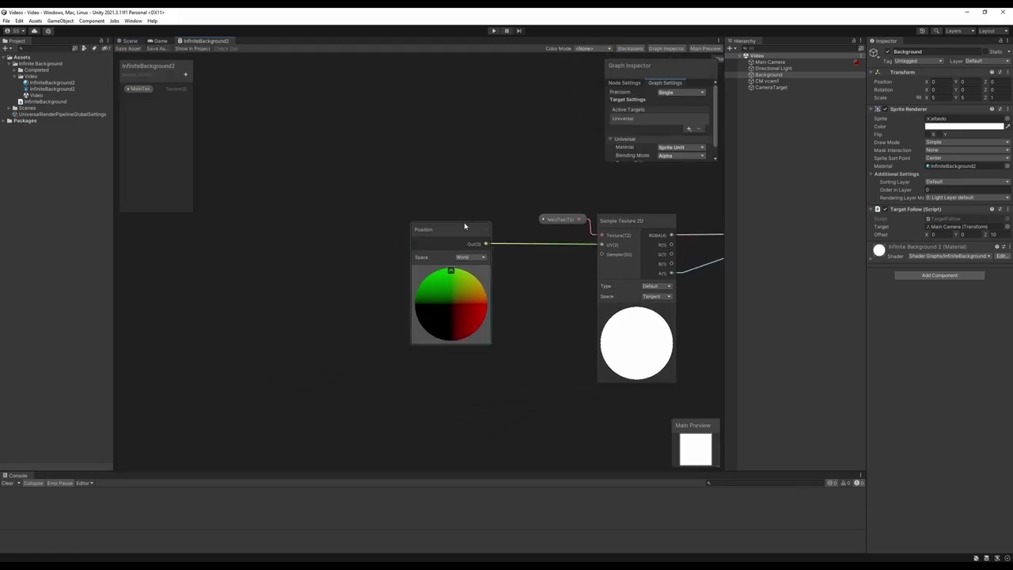
drag(439, 233, 257, 234)
middle_drag(258, 231, 316, 242)
drag(317, 243, 265, 232)
click(275, 130)
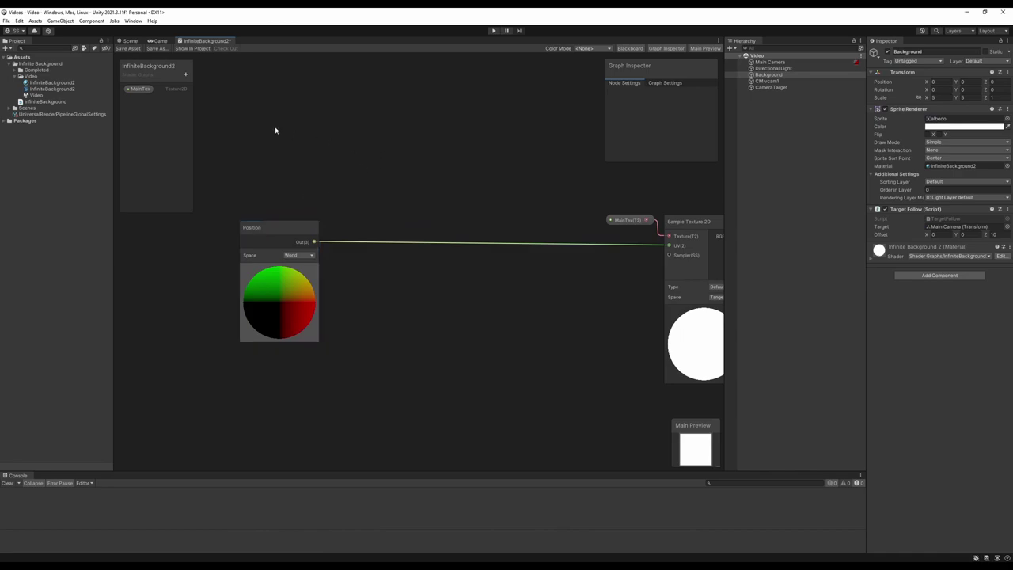
Add a Multiply node and connect it between the Position output, through its A input, and the Sample Texture 2D UV input.
middle_drag(443, 174, 353, 196)
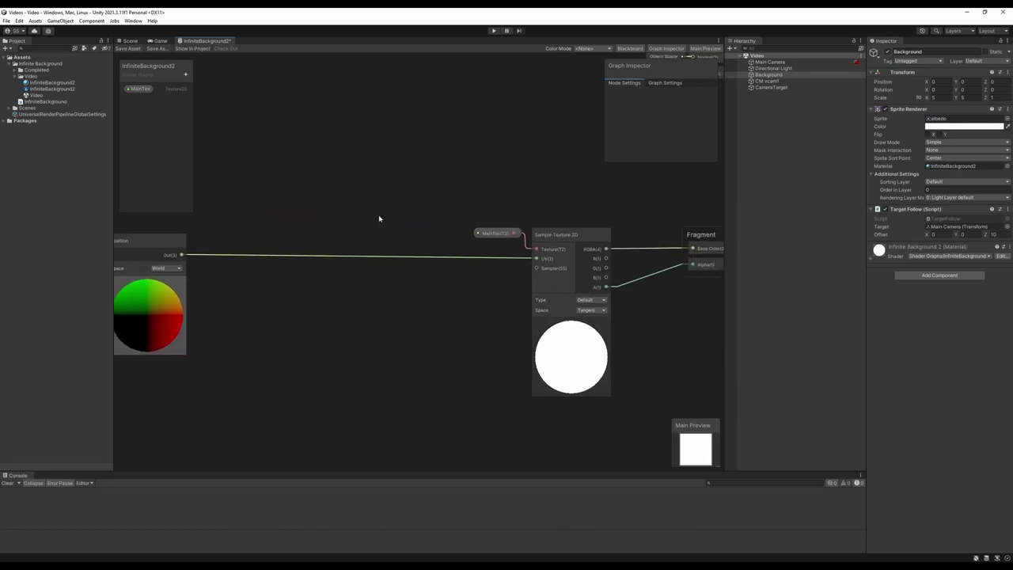
key(space)
text(mult)
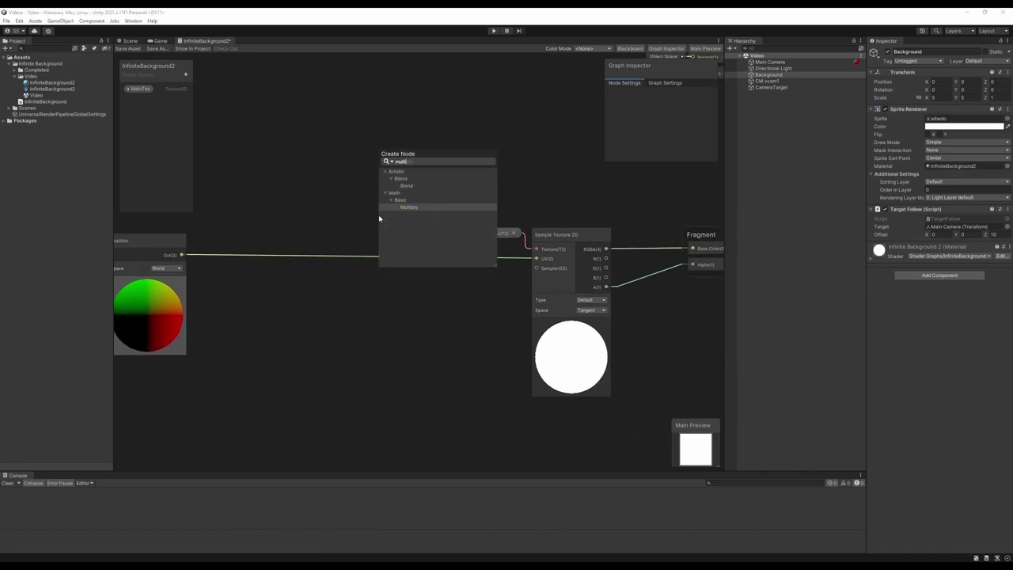
key(Return)
drag(389, 232, 349, 265)
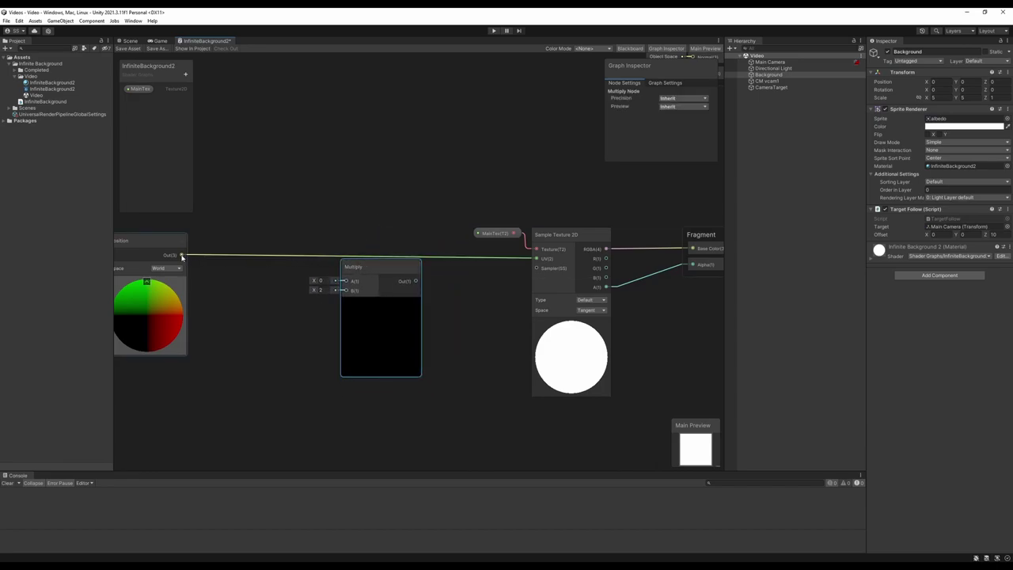
drag(181, 255, 345, 281)
drag(415, 281, 536, 259)
Align the Multiply and Position nodes in a row with the Sample Texture 2D node.
middle_drag(491, 269, 541, 239)
drag(440, 237, 439, 210)
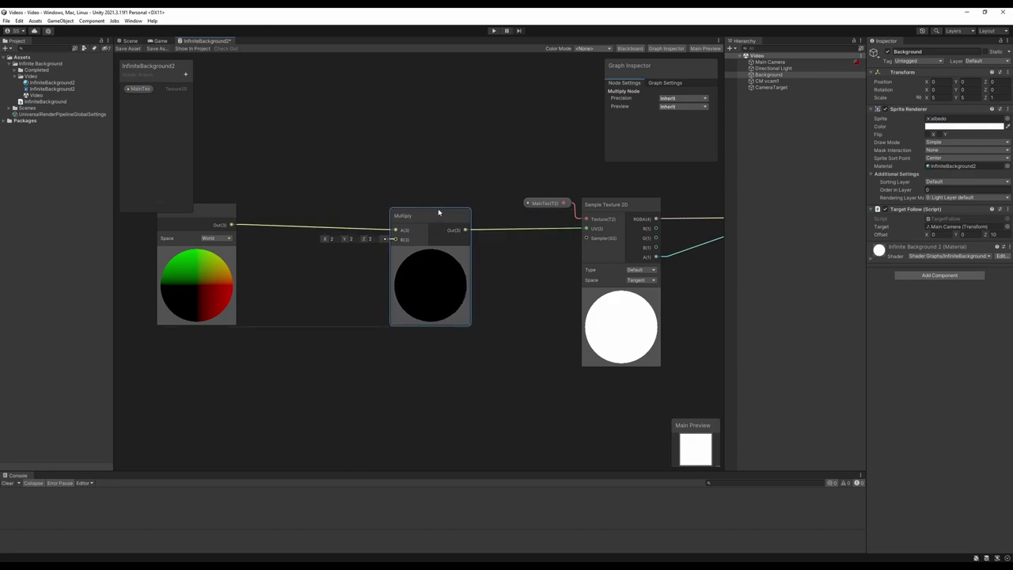
middle_drag(509, 255, 534, 267)
drag(245, 227, 261, 232)
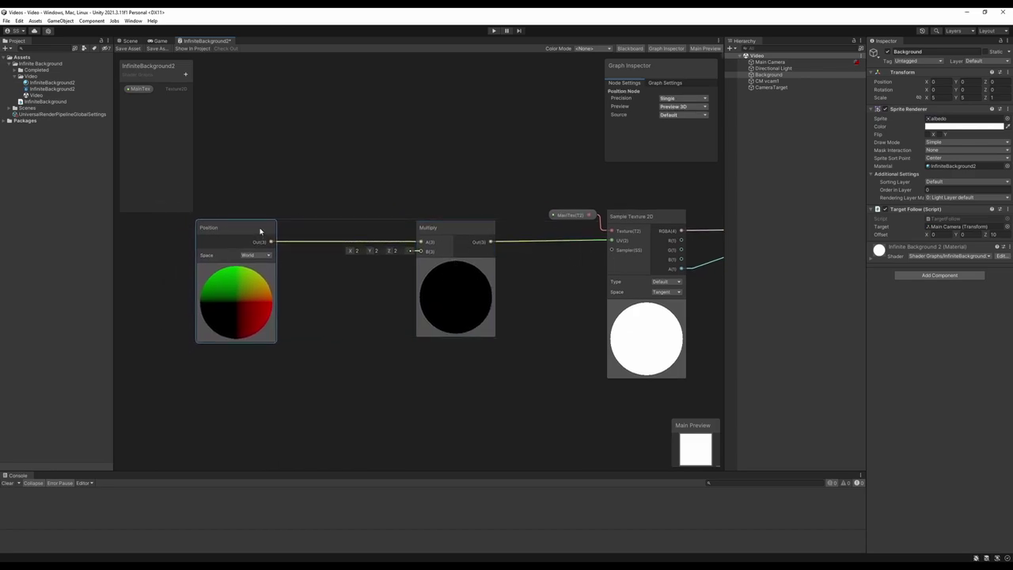
Add a Float property named Tiling to the InfiniteBackground2 graph.
click(377, 136)
click(185, 75)
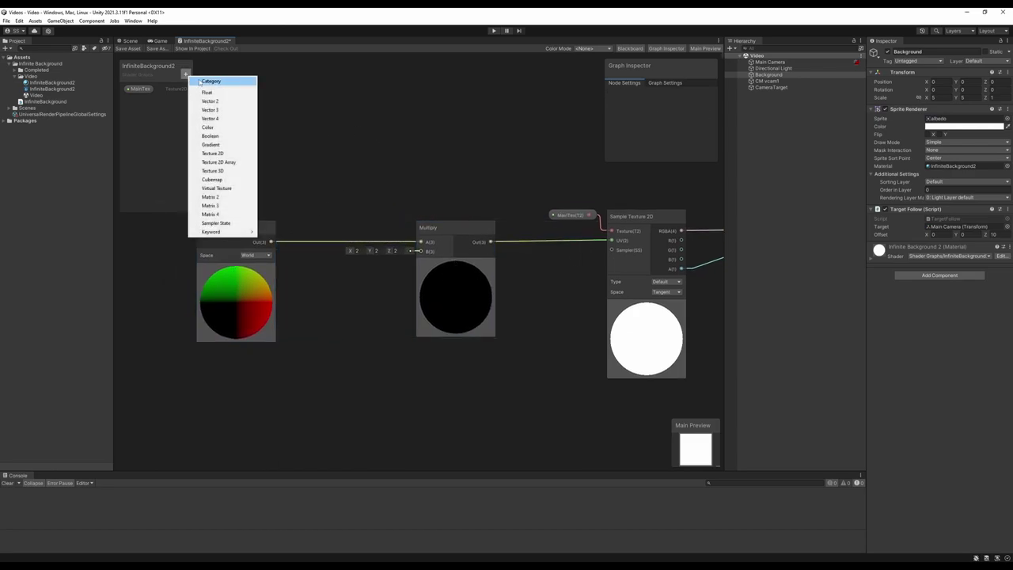
click(220, 95)
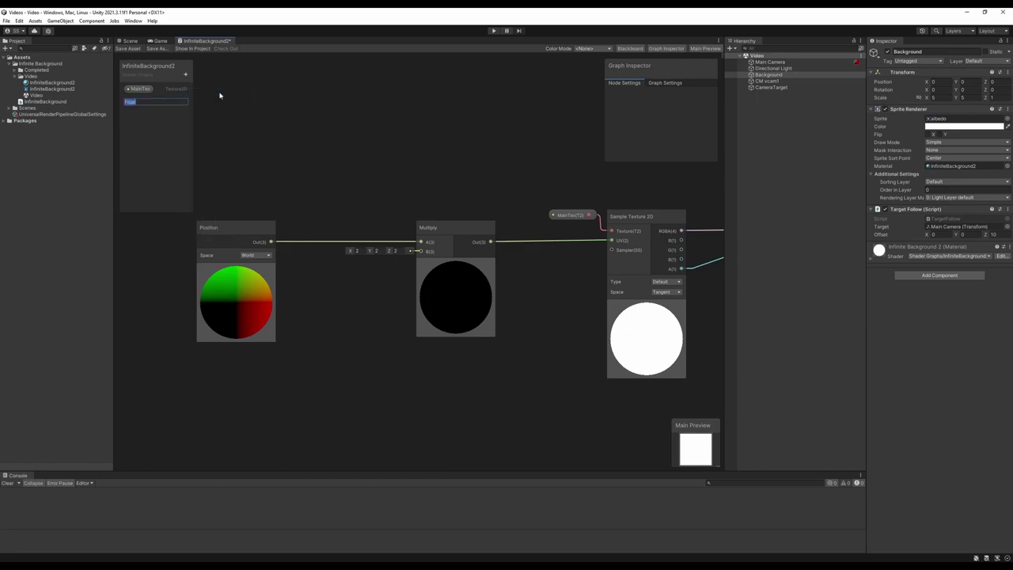
text(sc)
key(Return)
Place the Tiling property in the graph, connect it to the Multiply node's B input, and position it beside that node.
drag(136, 100, 420, 251)
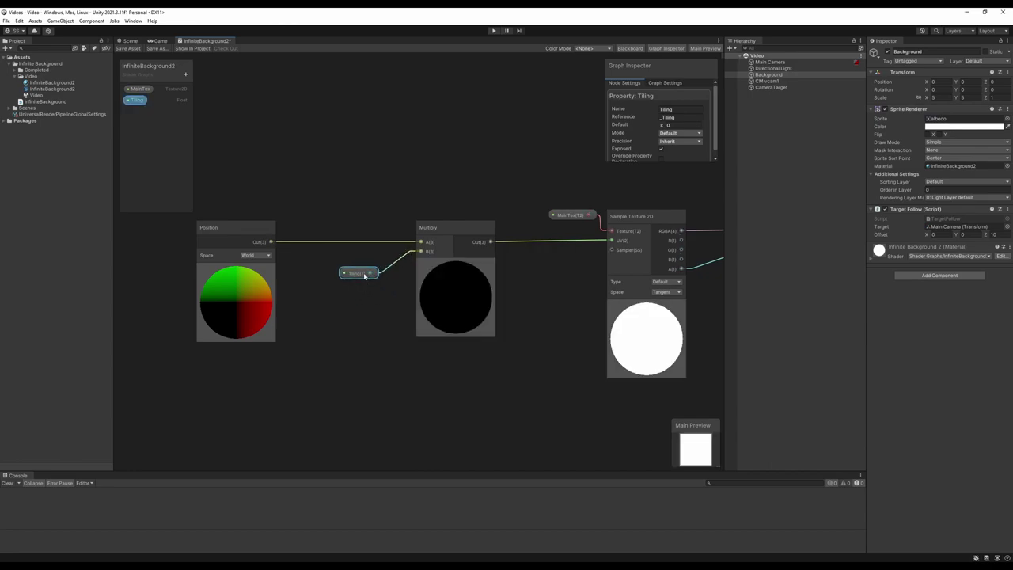
click(393, 269)
middle_drag(544, 306, 482, 314)
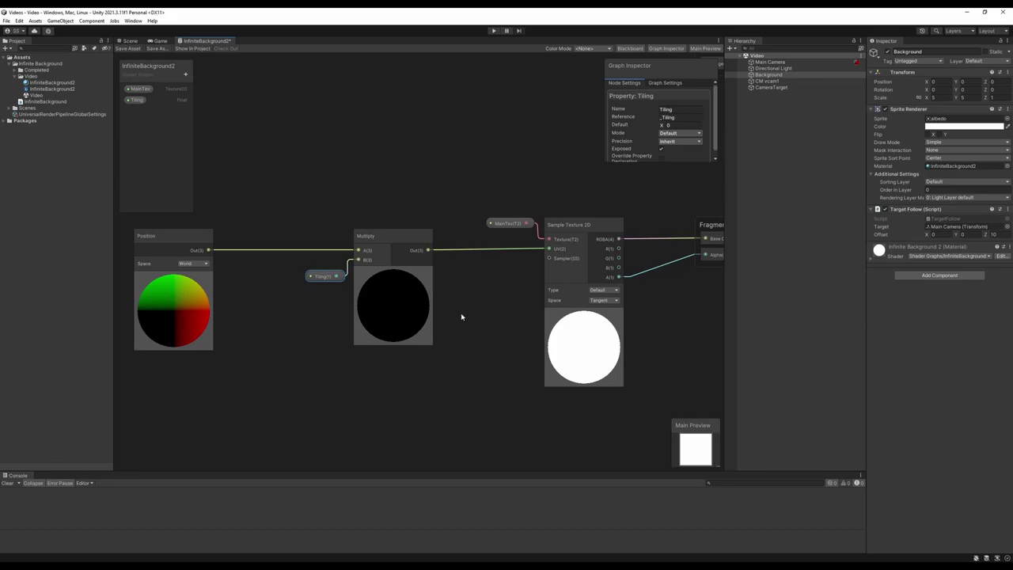
Set the Tiling property's default value to 1 and save the graph.
click(325, 275)
middle_drag(325, 279, 345, 281)
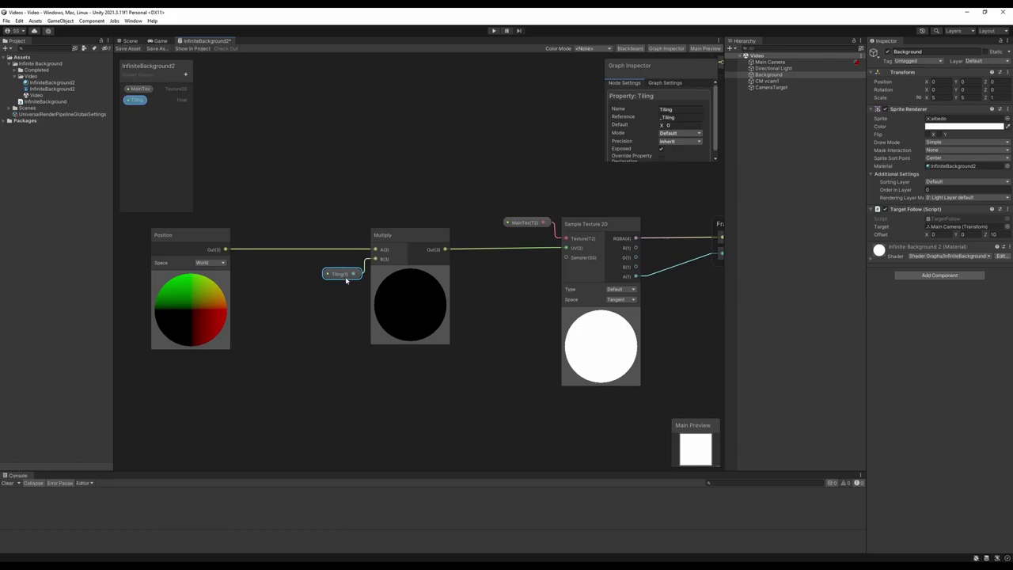
click(680, 127)
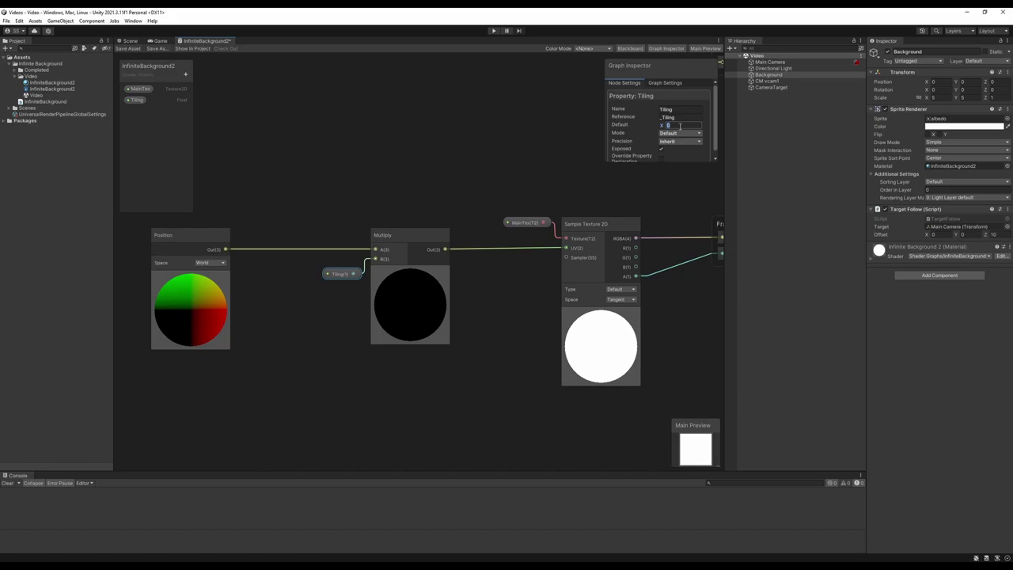
text(1)
click(436, 165)
click(340, 274)
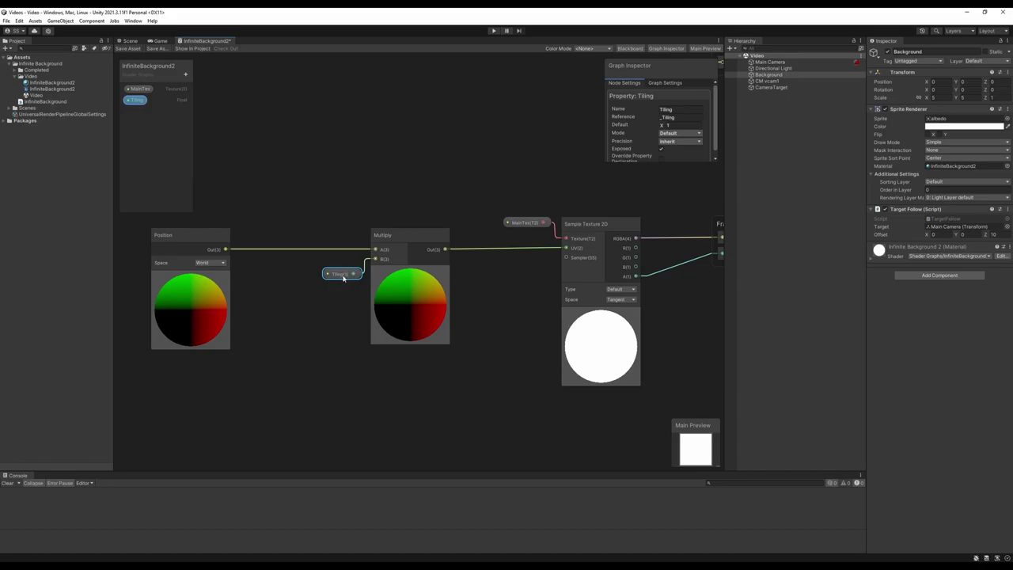
click(339, 249)
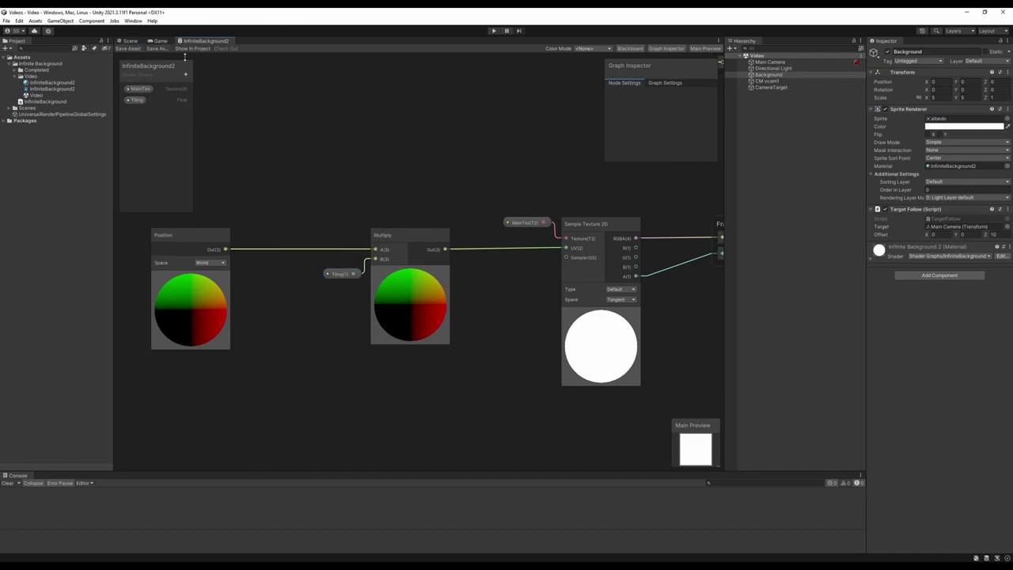
Lower the InfiniteBackground2 material's Tiling value below 1 in the Scene view to enlarge the repeating background texture.
click(132, 41)
scroll(582, 234, up, 3)
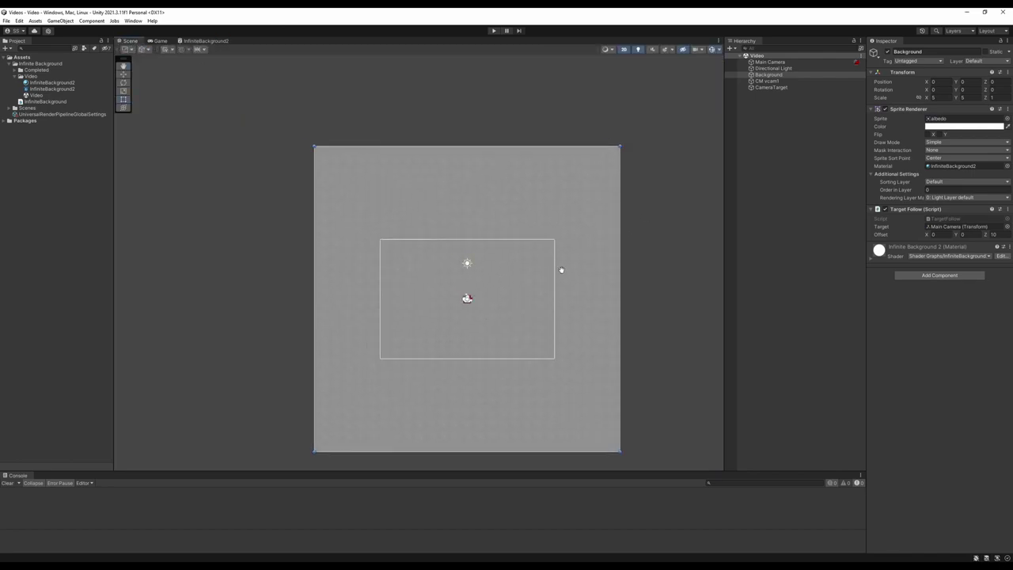
click(49, 83)
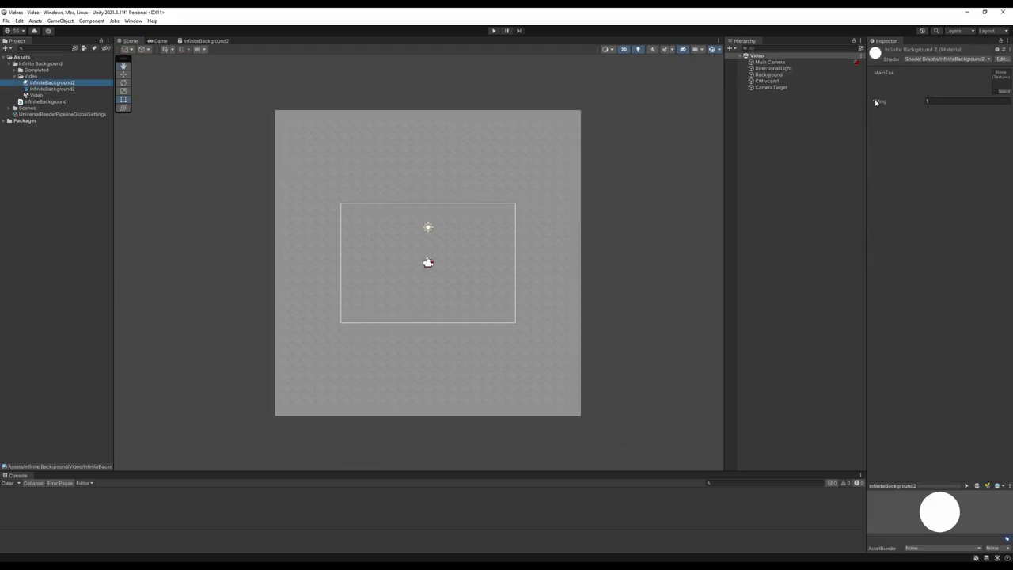
scroll(484, 225, up, 2)
click(933, 102)
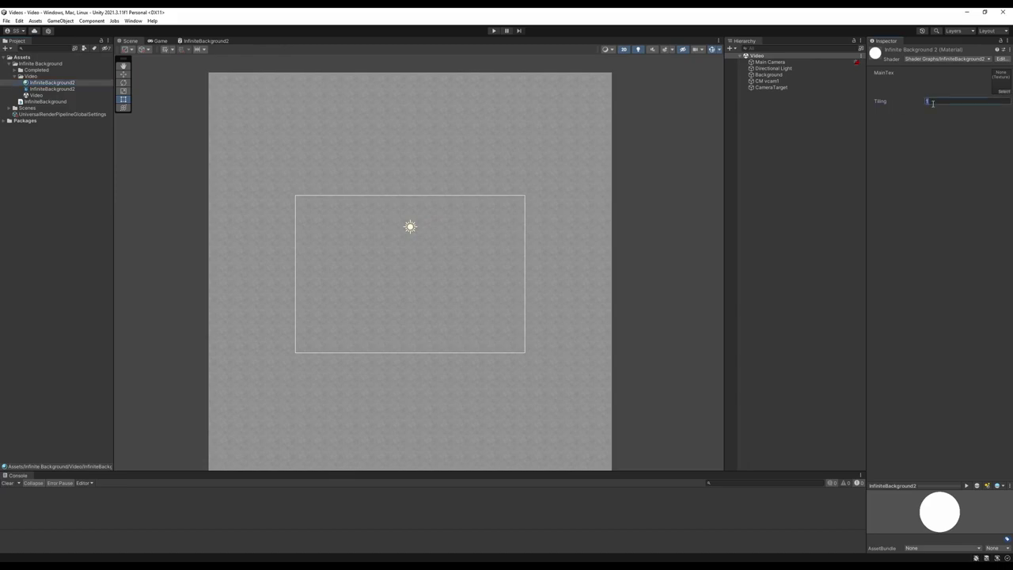
text(2)
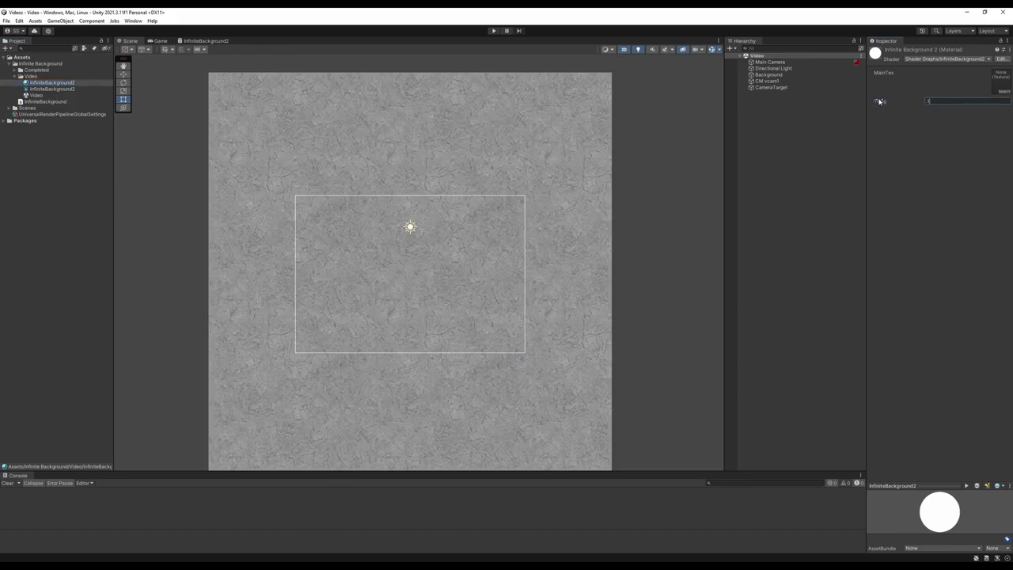
mouse_move(879, 102)
mouse_down()
mouse_move(908, 102)
mouse_move(884, 103)
mouse_up()
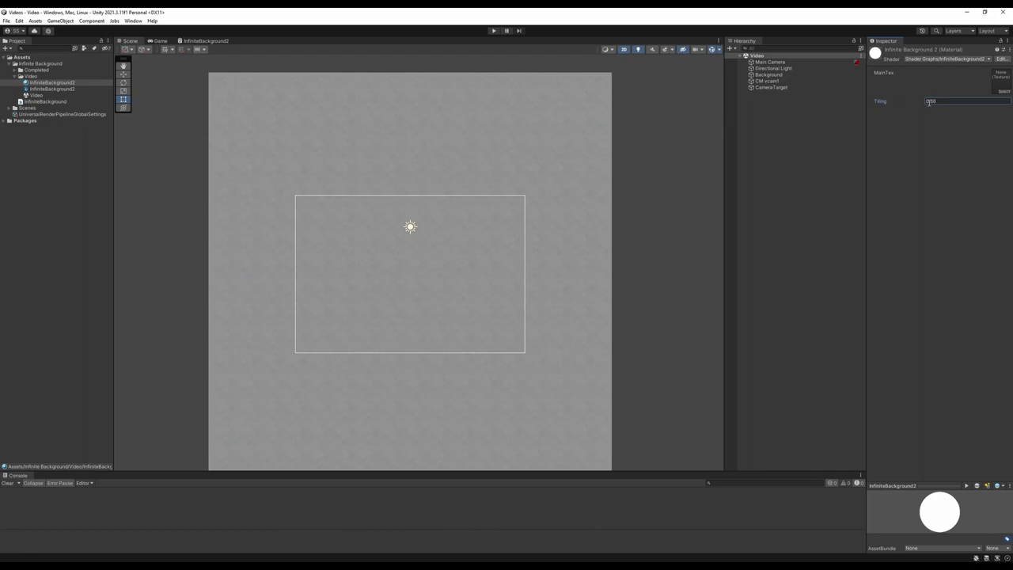
click(940, 101)
key(BackSpace)
click(643, 130)
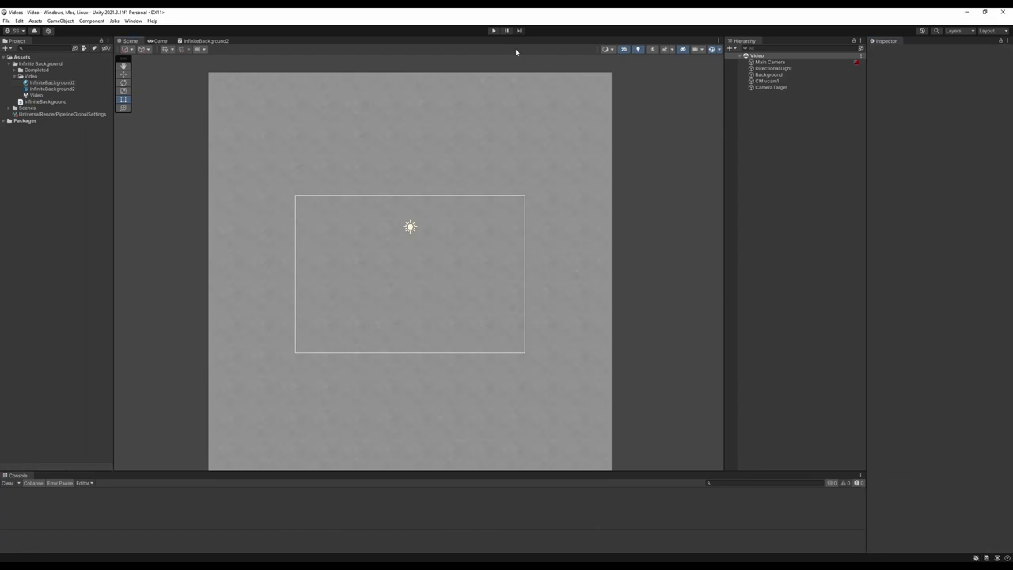
Test the scrolling background in Play mode by moving CameraTarget along X and Y, and stop the game.
click(494, 30)
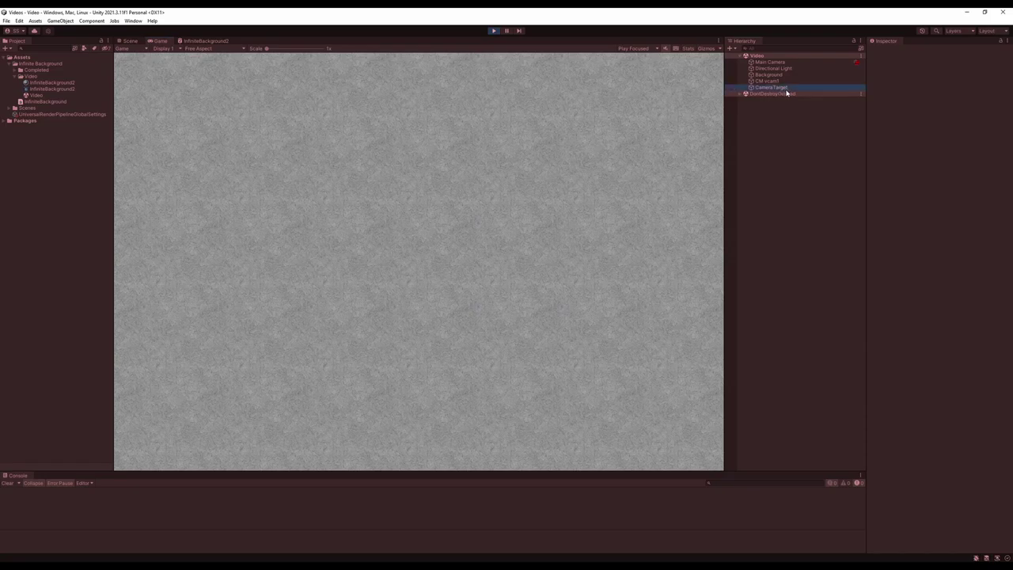
click(783, 88)
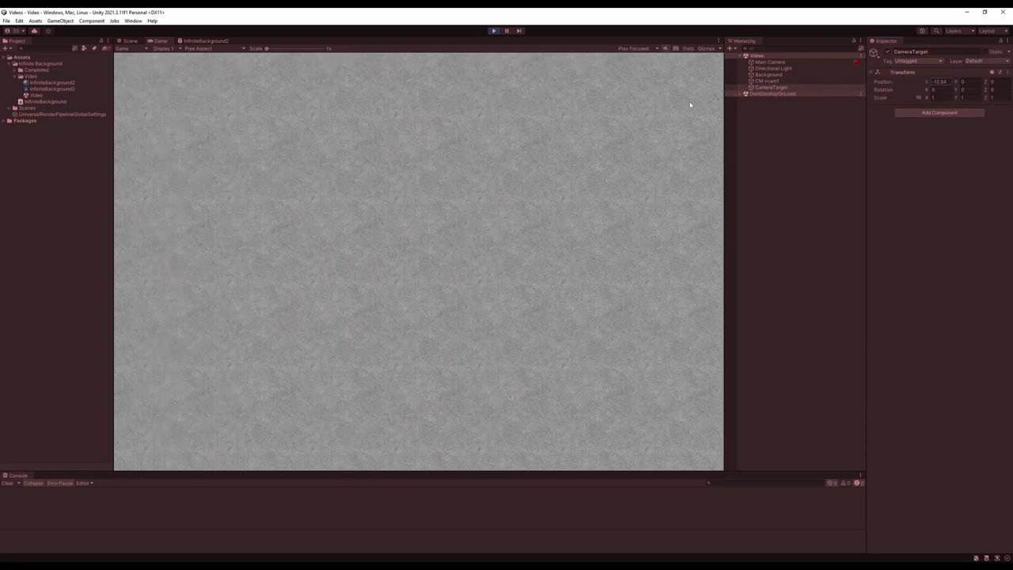
drag(957, 85, 903, 90)
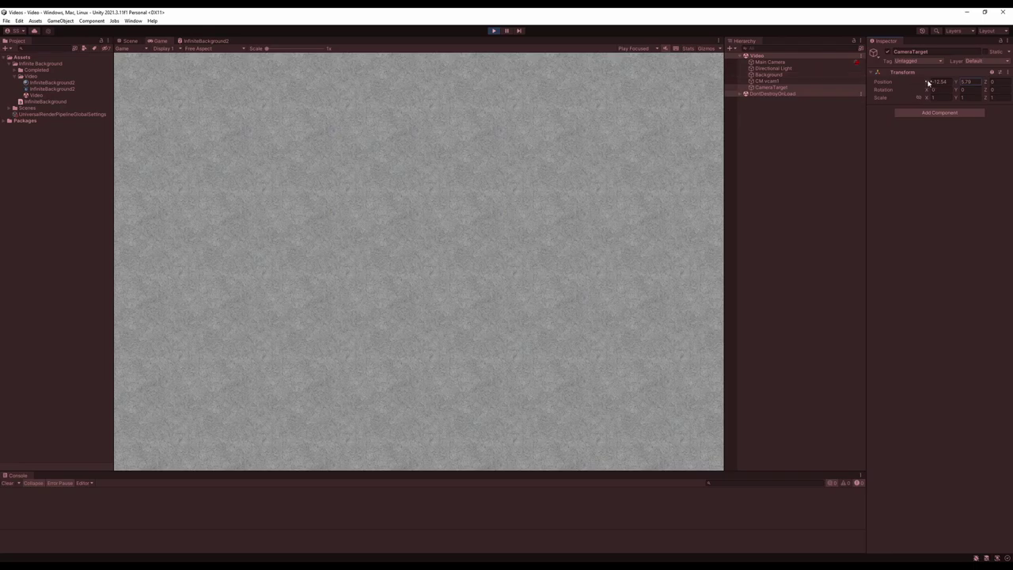
drag(927, 83, 973, 84)
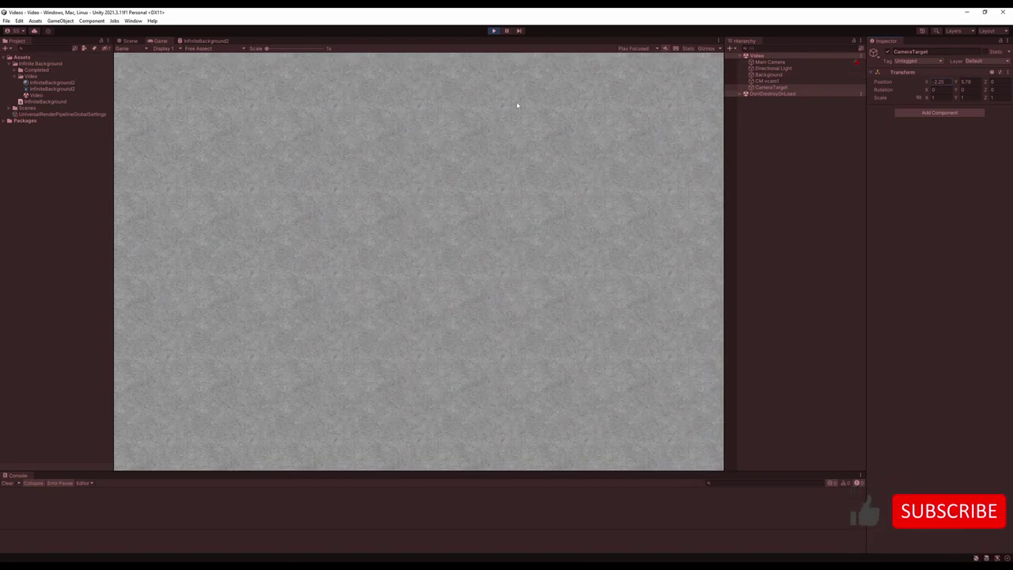
click(494, 31)
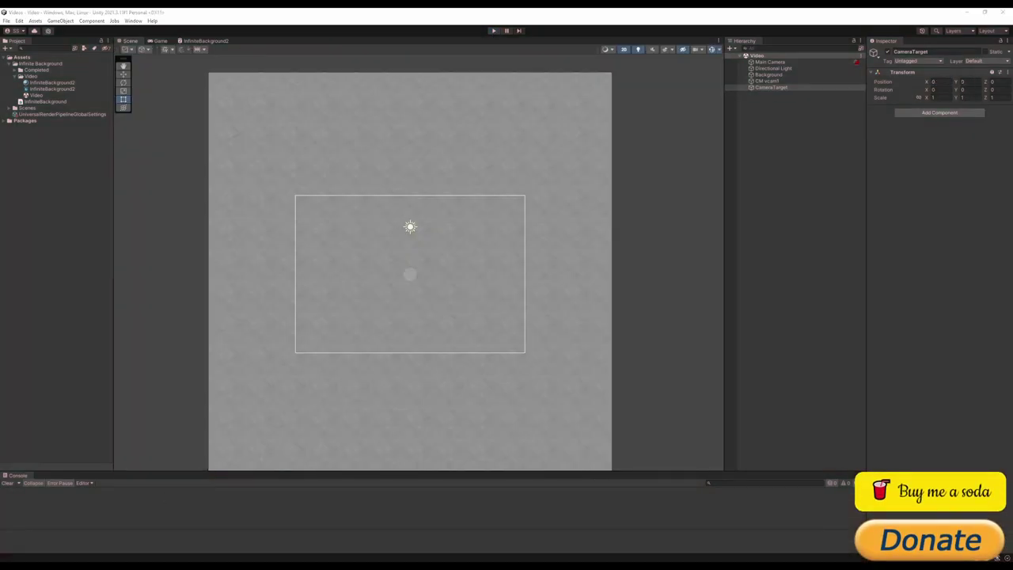